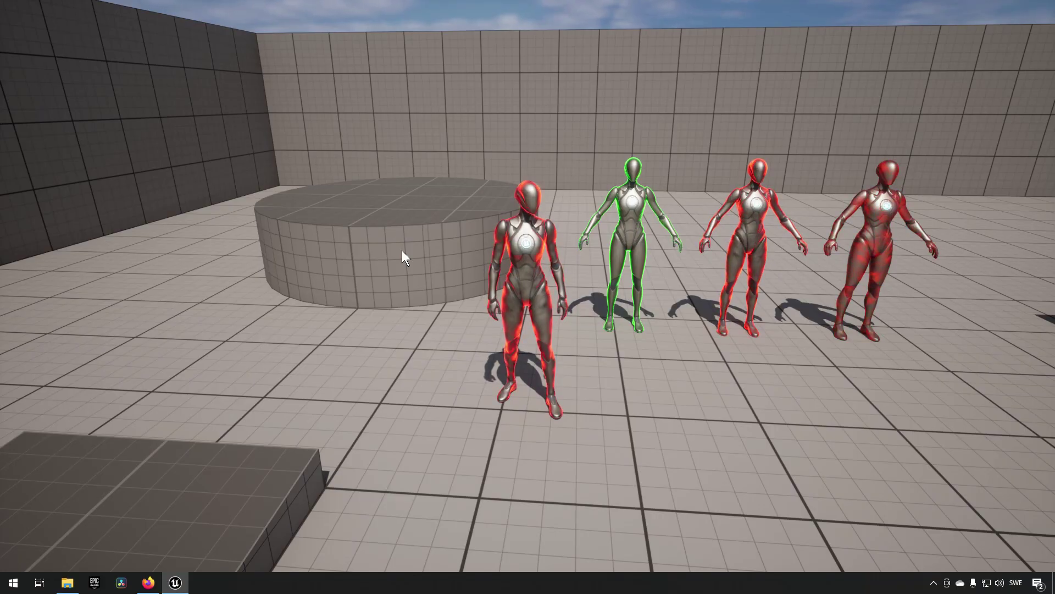
# - Walk the character toward the camera and sideways, then end the play session
pyautogui.press('s')
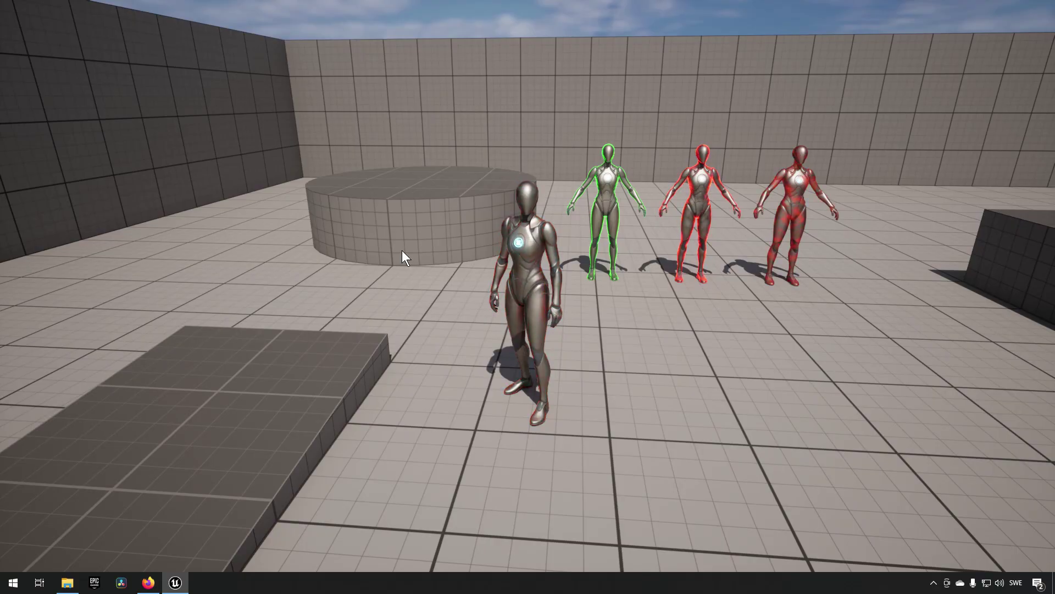
pyautogui.press('d')
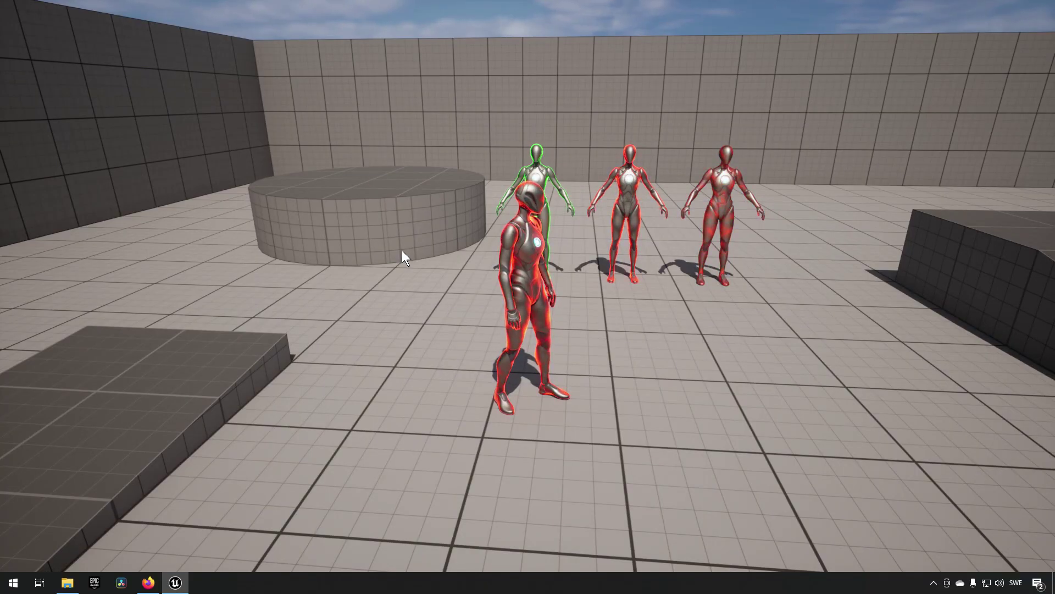
pyautogui.press('Escape')
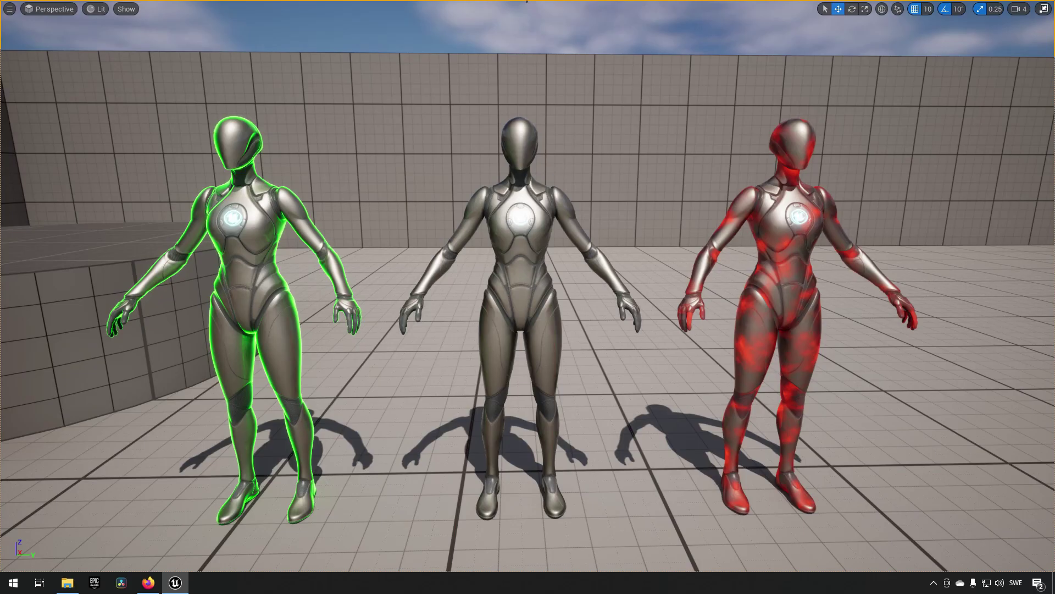
pyautogui.click(160, 581)
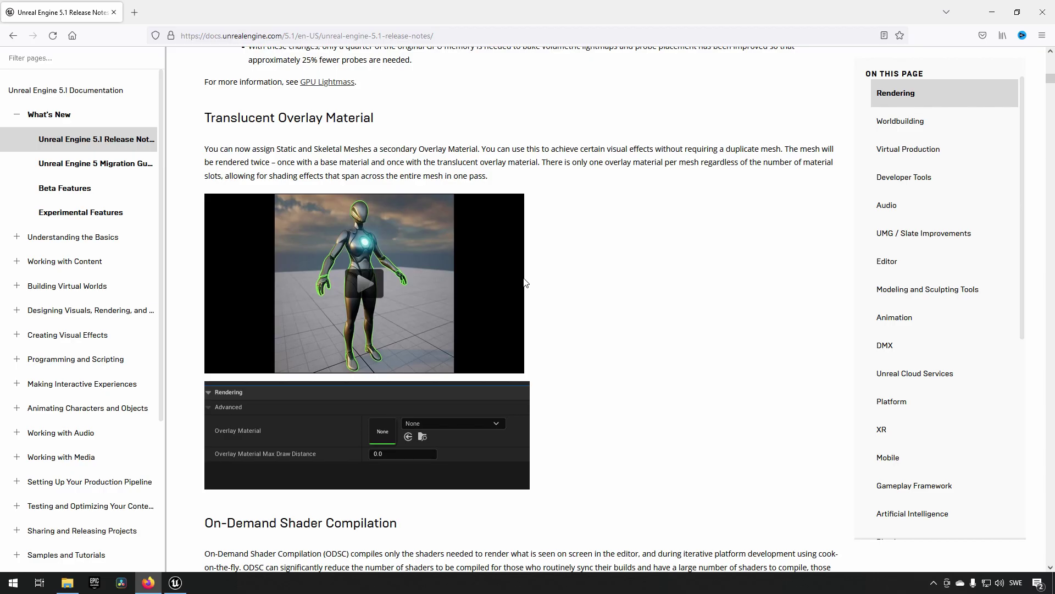
pyautogui.scroll(2, 525, 282)
pyautogui.scroll(-5, 525, 282)
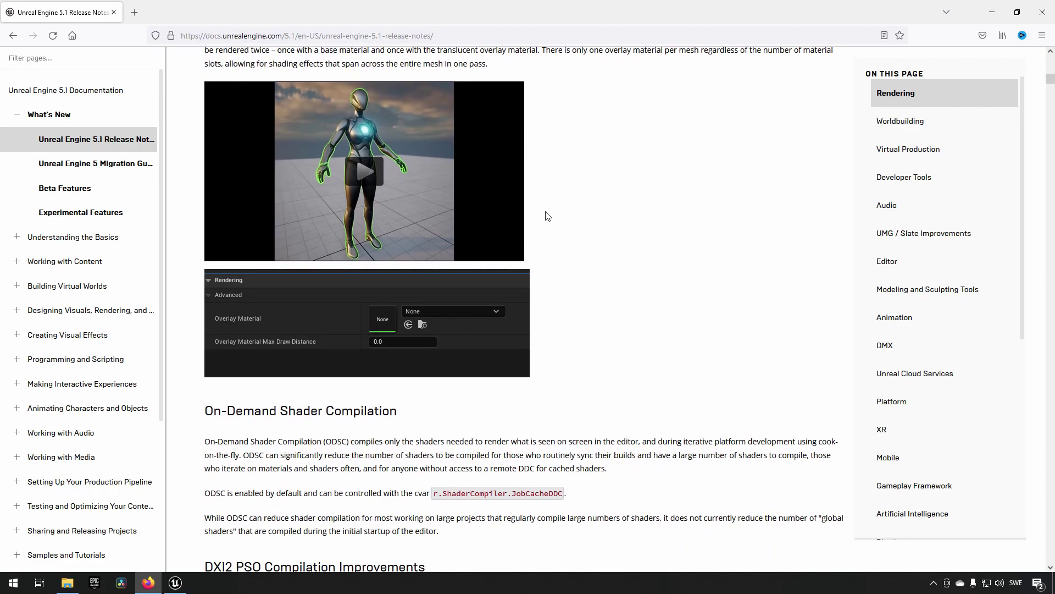
pyautogui.click(461, 36)
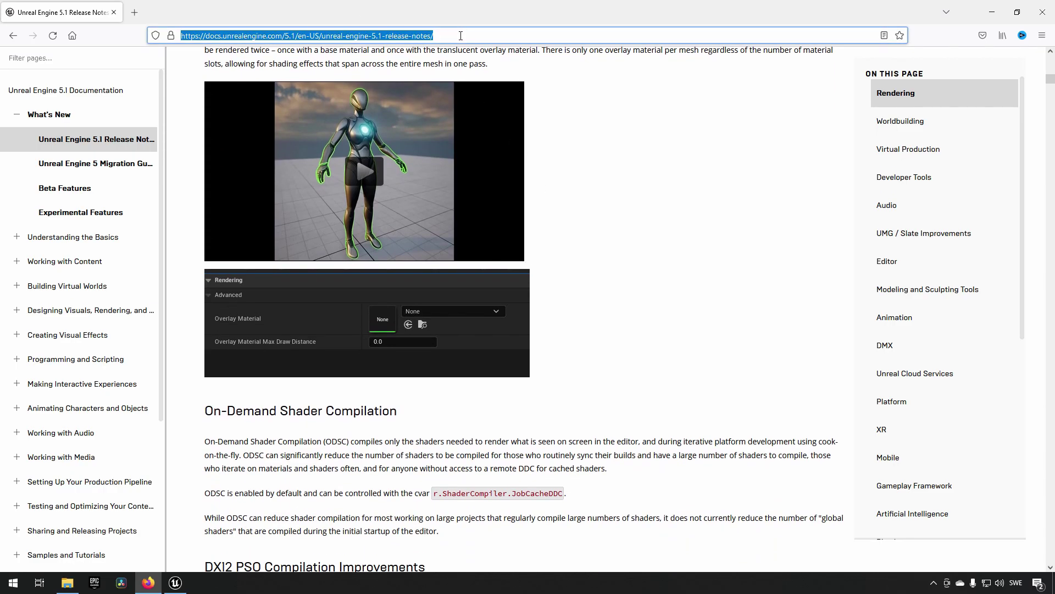
pyautogui.click(637, 258)
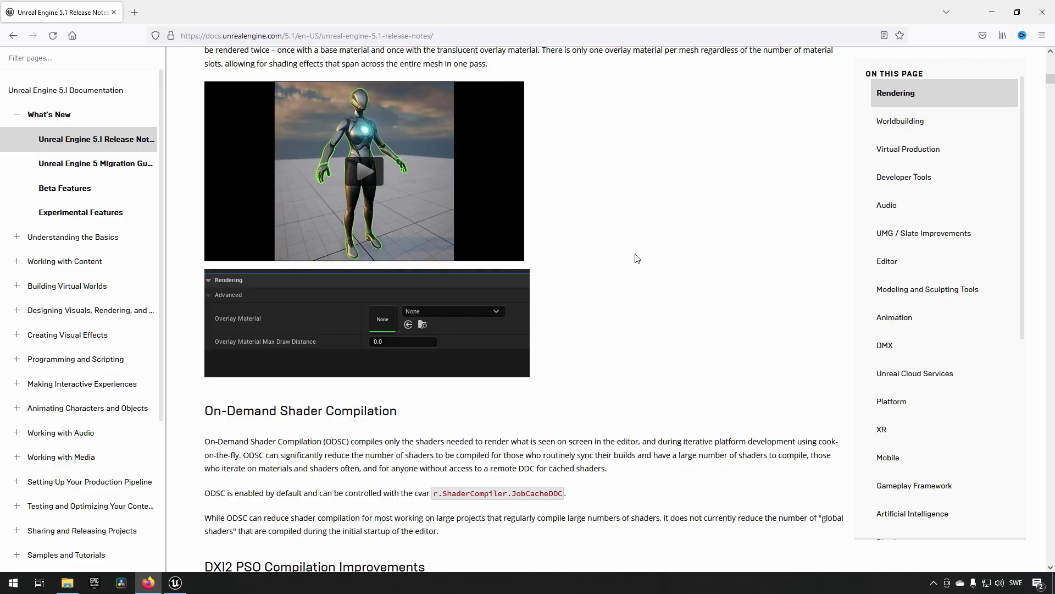
pyautogui.scroll(2, 637, 259)
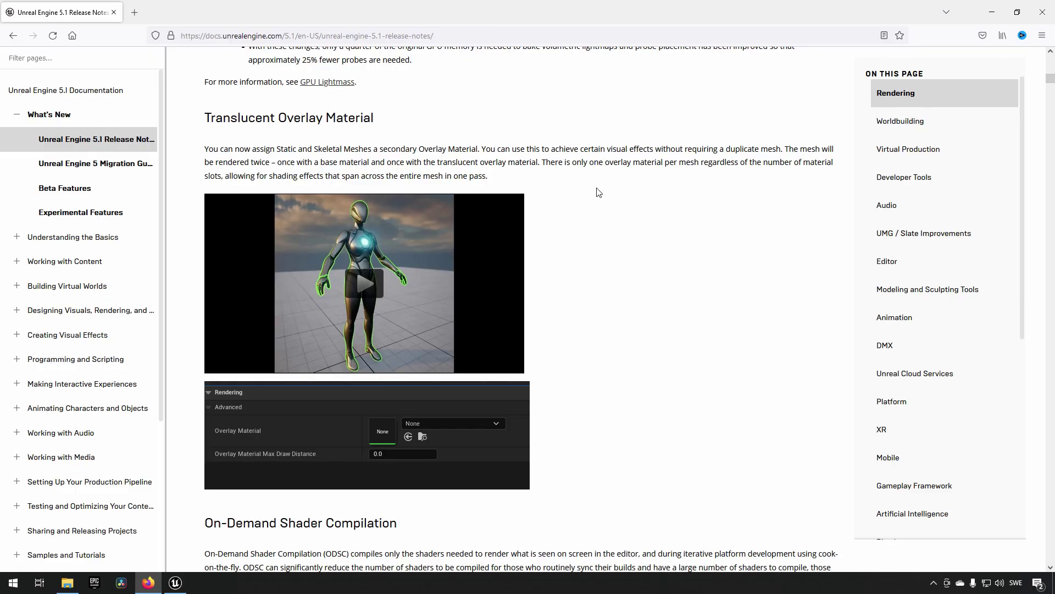
pyautogui.click(992, 12)
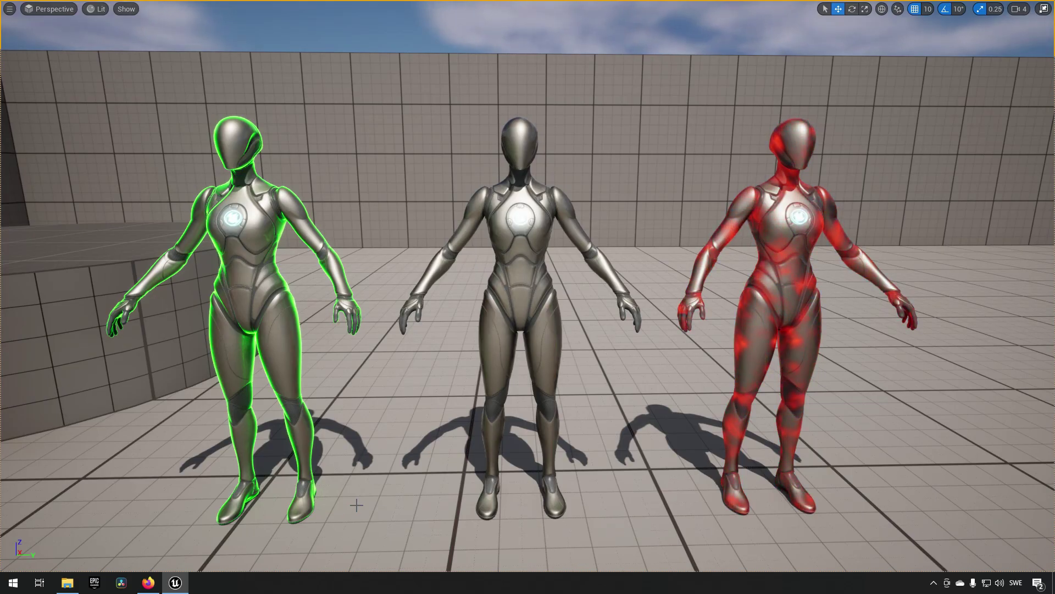
# - Exit the immersive full-screen viewport with F11 to restore the editor panels
pyautogui.press('F11')
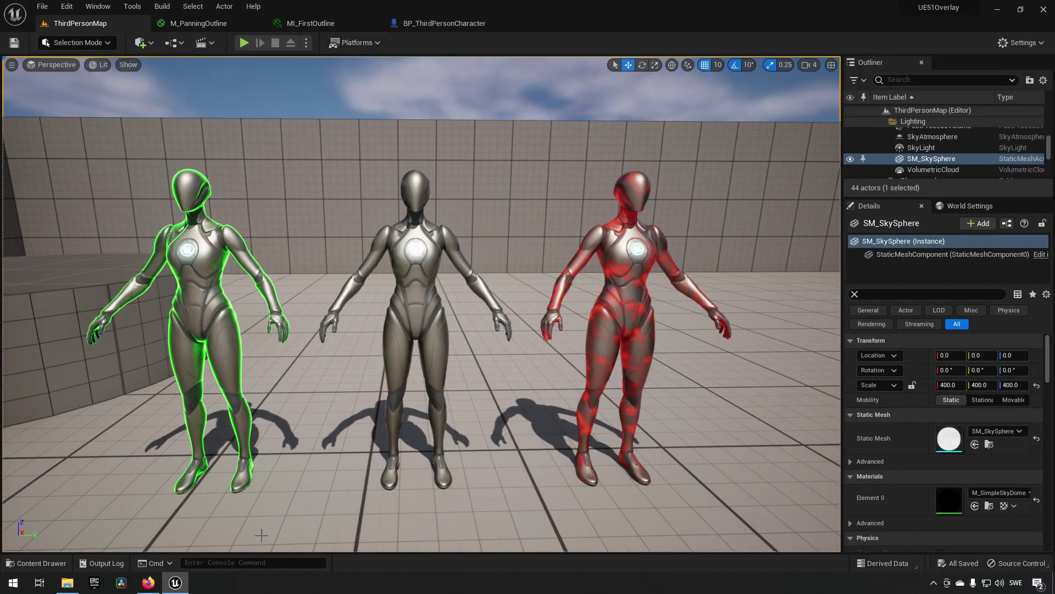
# - Show SKM_Quinn's Rendering > Advanced properties, then select SKM_Quinn2 to check its Overlay Material
pyautogui.click(209, 301)
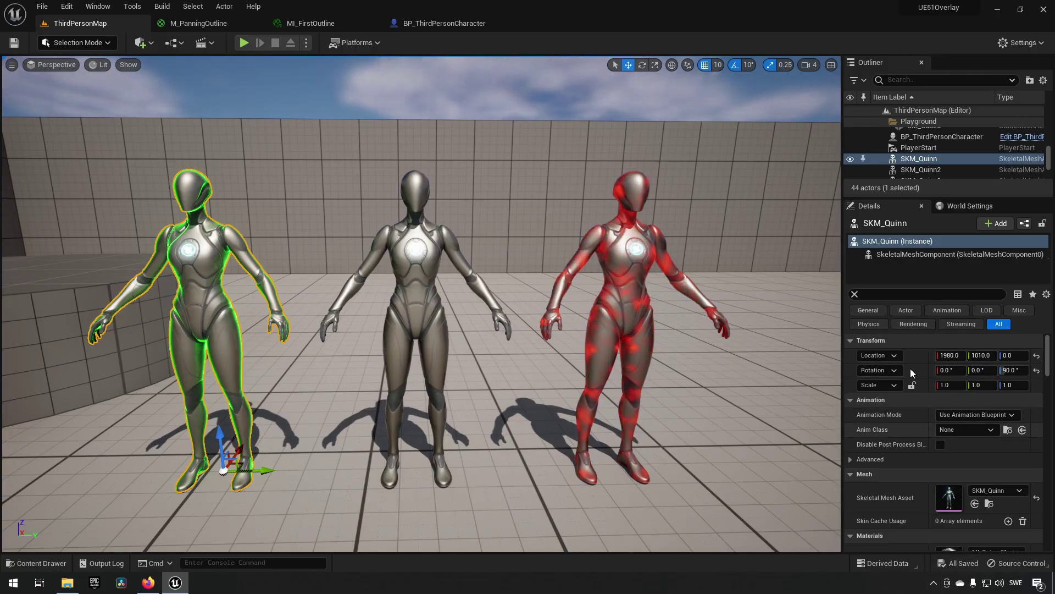
pyautogui.click(913, 325)
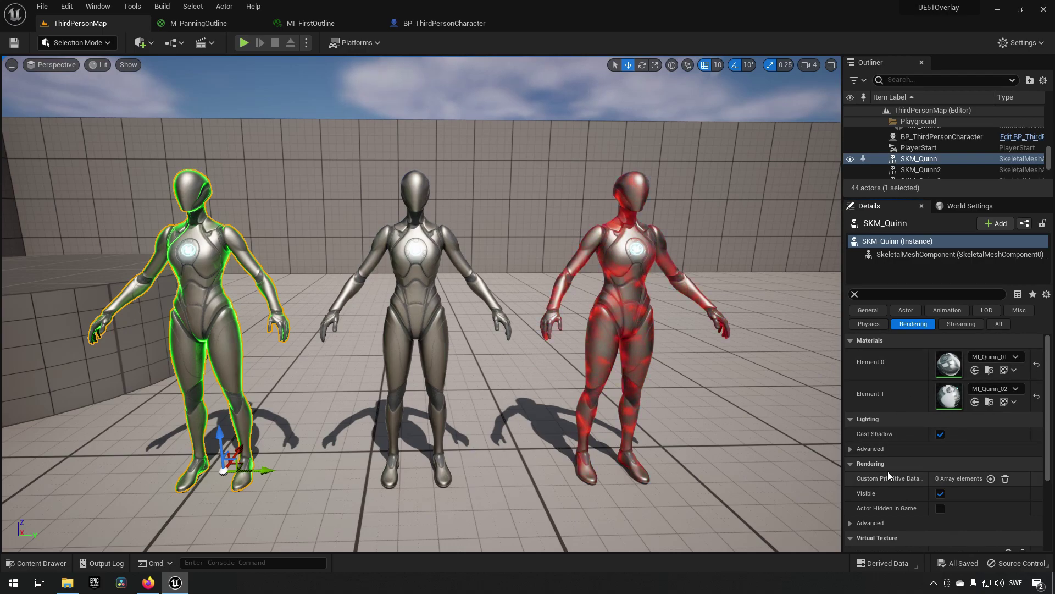
pyautogui.scroll(-1, 901, 494)
pyautogui.click(850, 505)
pyautogui.scroll(-3, 949, 488)
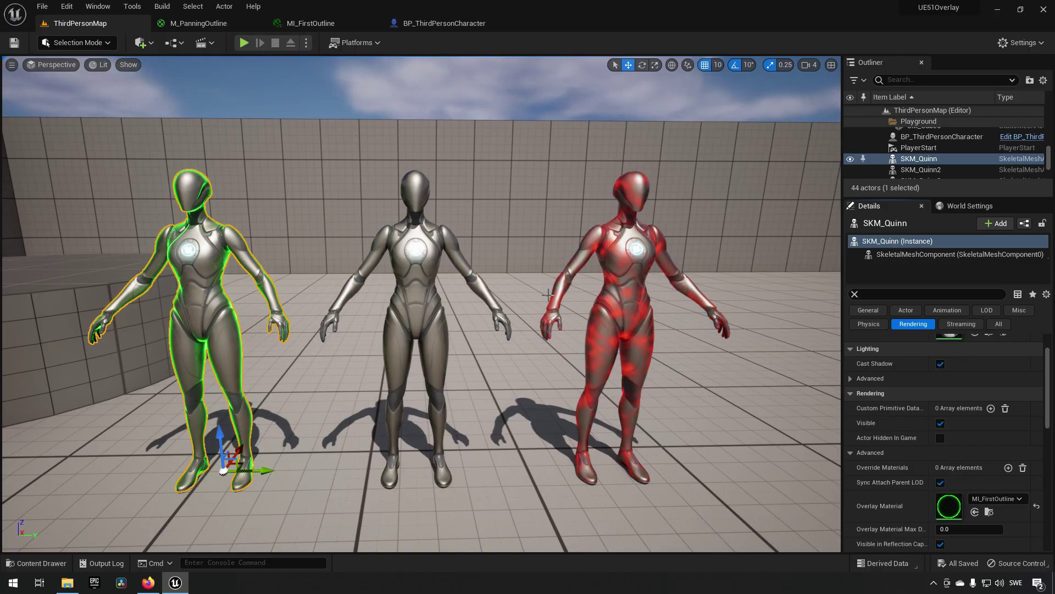
pyautogui.click(401, 294)
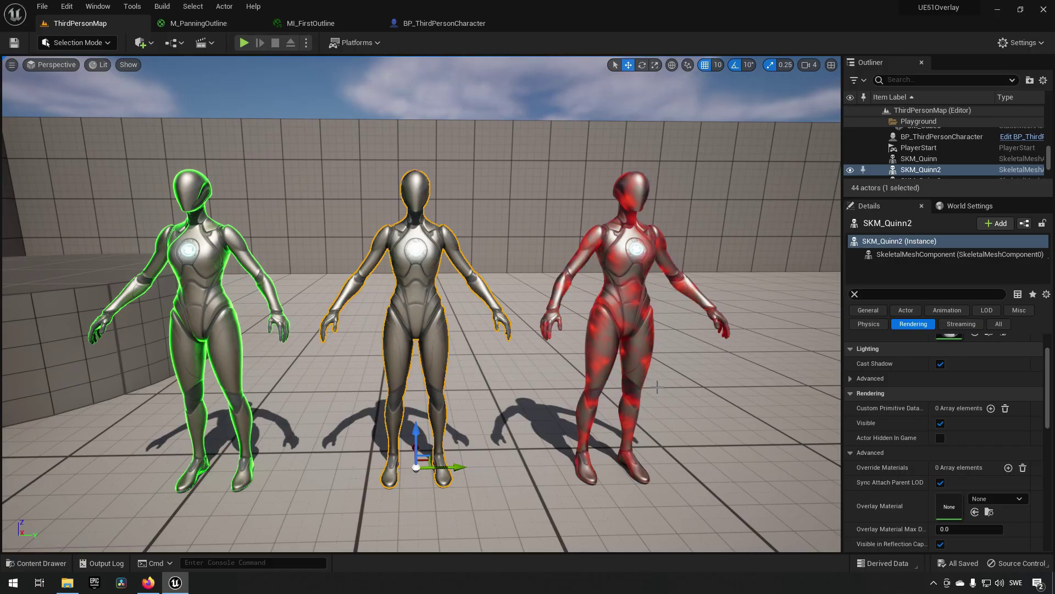
# - Add a new Material named M_Overlay in the Tutorial folder and open it in the material editor
pyautogui.hotkey('ctrl', 'space')
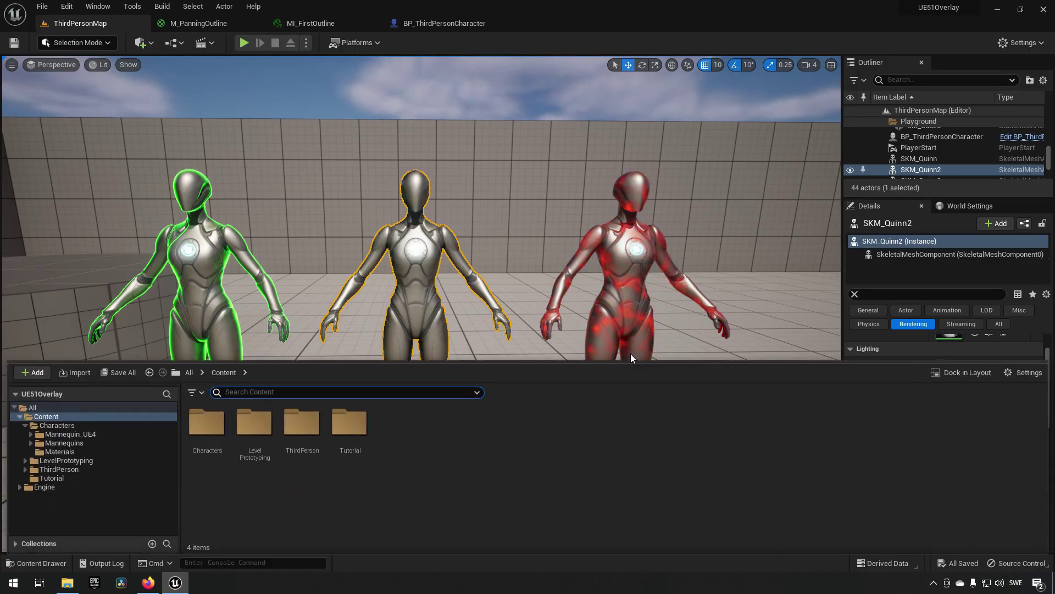
pyautogui.doubleClick(371, 428)
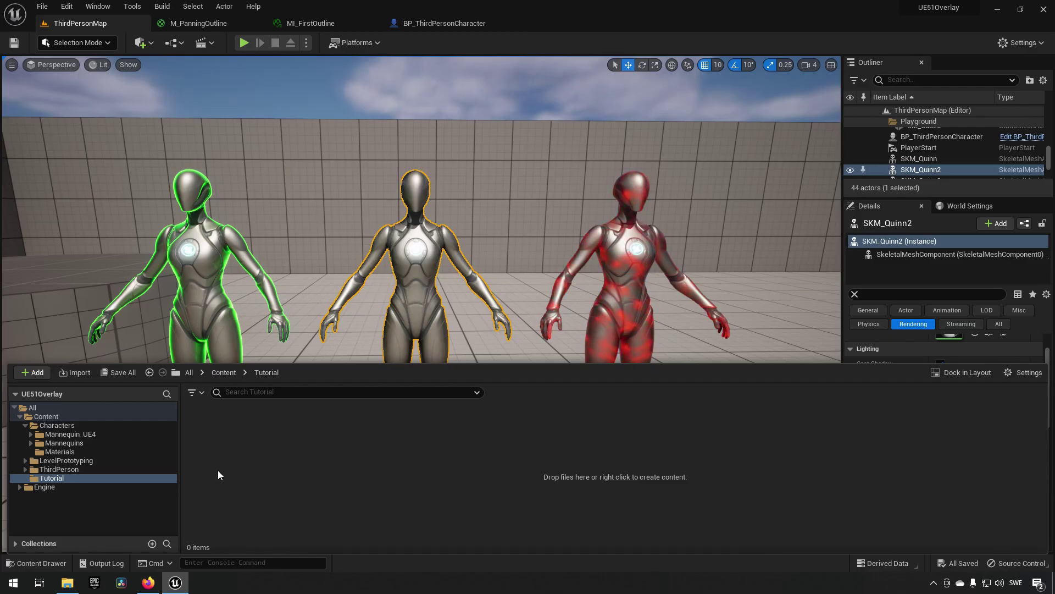
pyautogui.rightClick(342, 451)
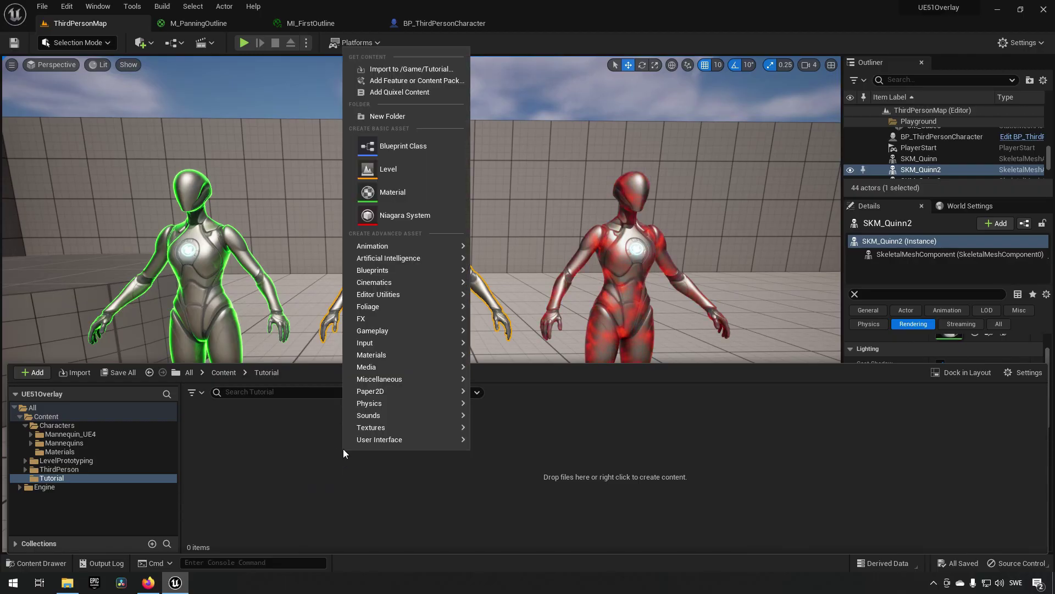
pyautogui.click(413, 192)
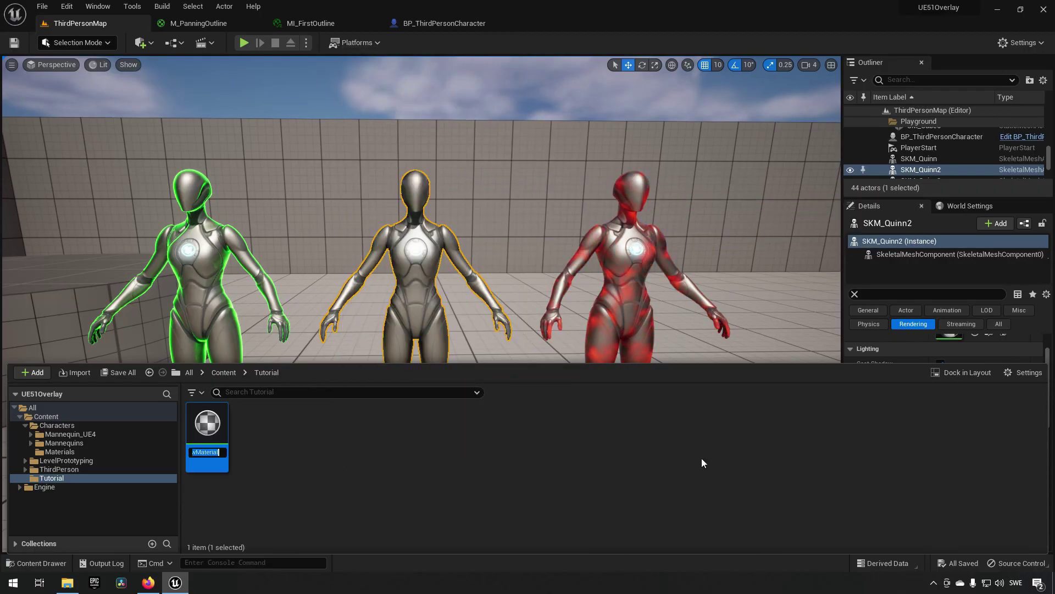
pyautogui.write('M_')
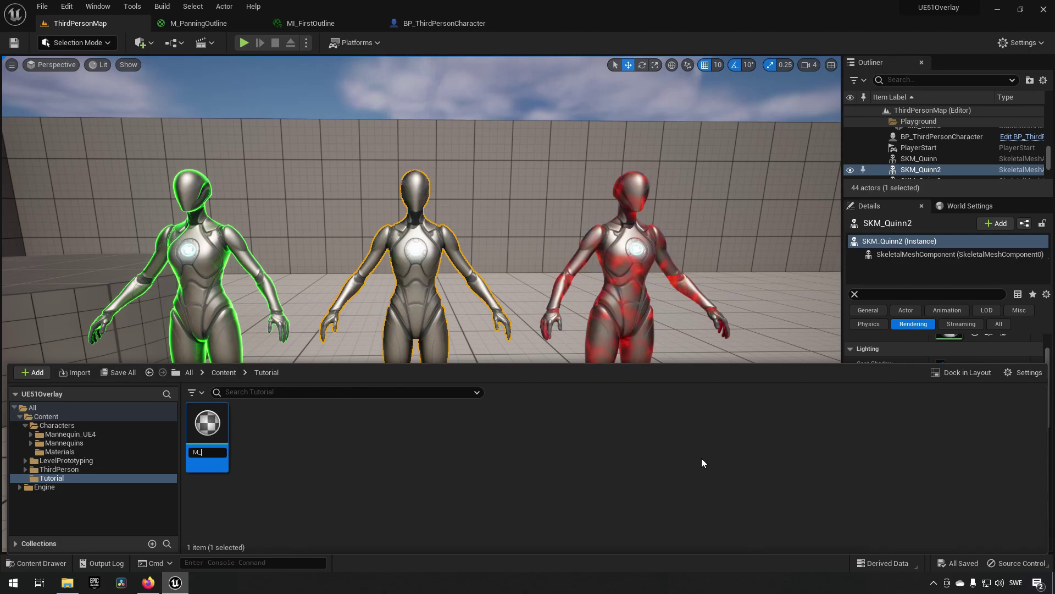
pyautogui.write('Overlay')
pyautogui.press('Return')
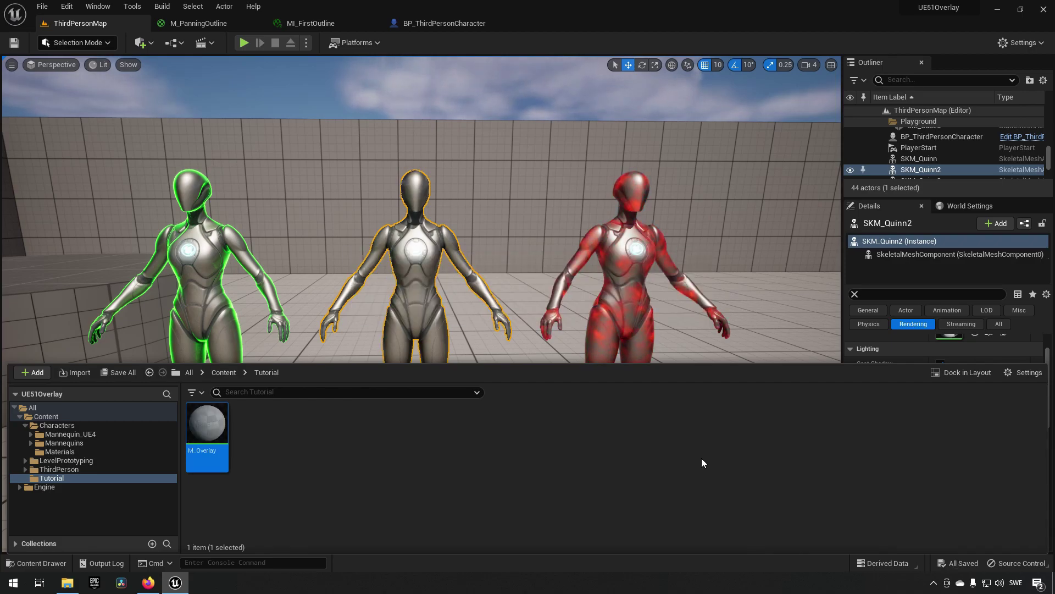
pyautogui.doubleClick(219, 428)
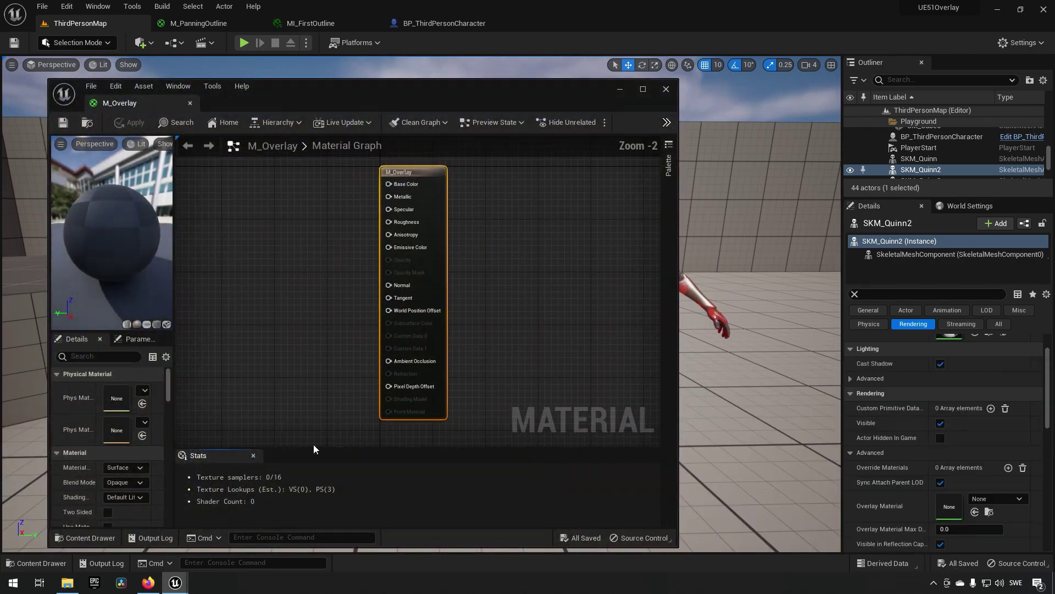
# - Place a Constant3Vector node left of the output and colour it magenta (1.0, 0.0, 0.762732)
pyautogui.moveTo(357, 99); pyautogui.dragTo(759, 70)
pyautogui.moveTo(671, 196); pyautogui.dragTo(776, 210, button='right')
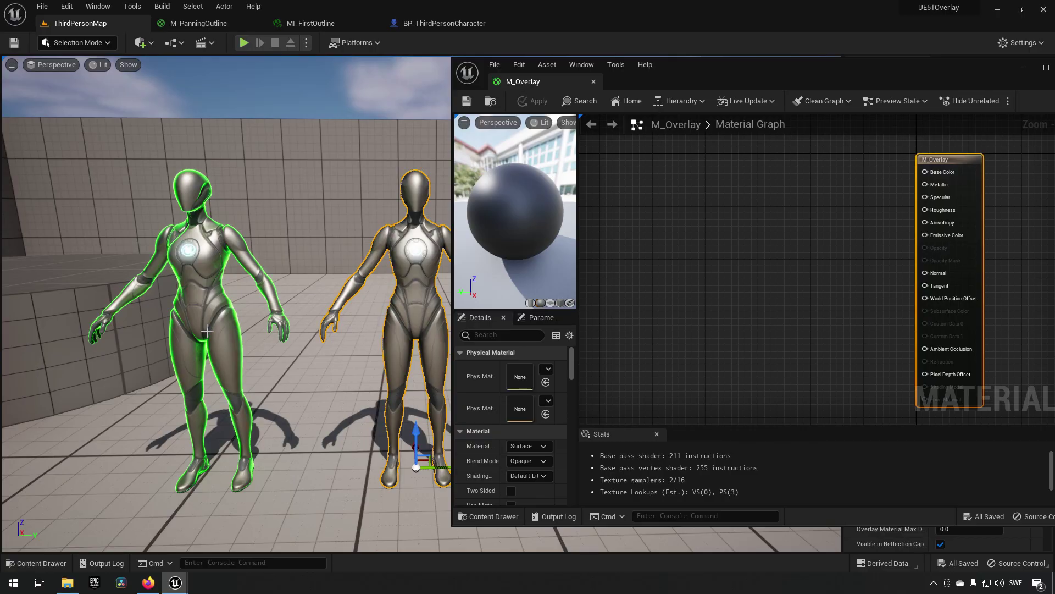
pyautogui.moveTo(730, 268); pyautogui.dragTo(725, 295, button='right')
pyautogui.click(678, 279)
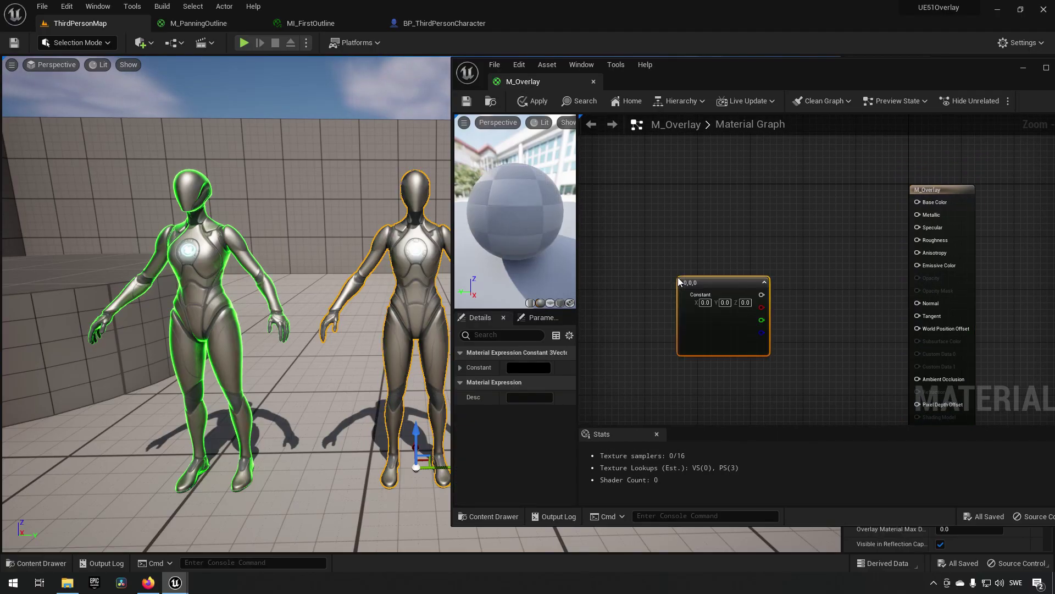
pyautogui.moveTo(706, 286); pyautogui.dragTo(682, 266)
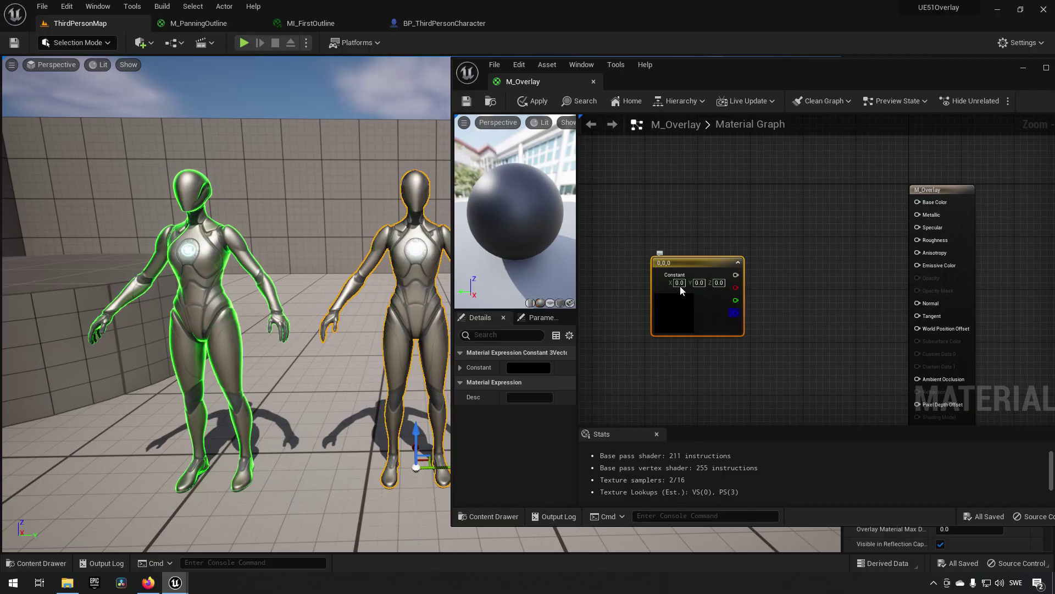
pyautogui.doubleClick(667, 318)
pyautogui.moveTo(738, 377); pyautogui.dragTo(776, 333)
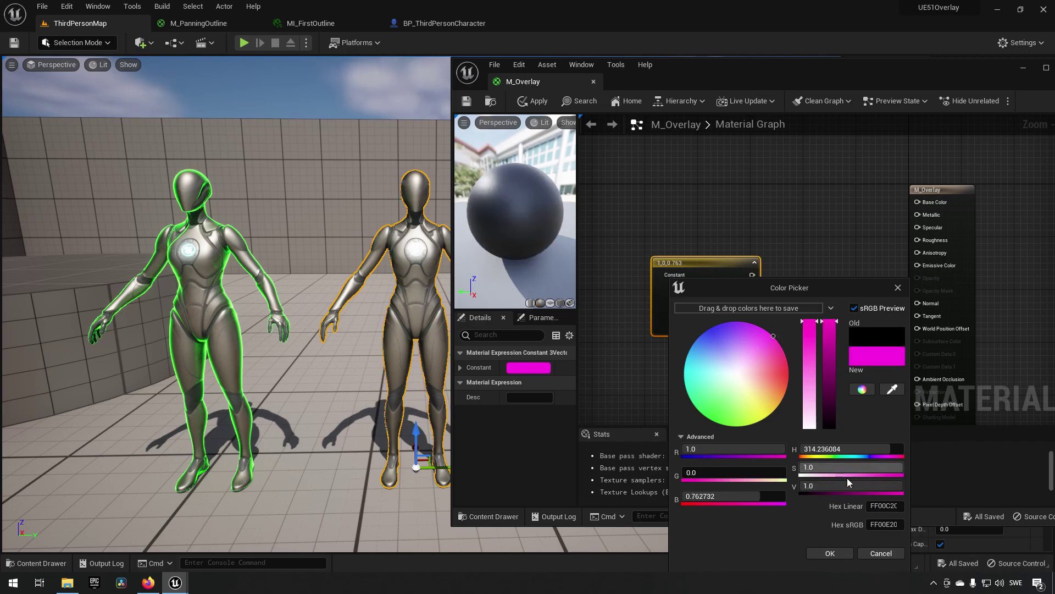
# - Confirm the magenta, set Blend Mode to Translucent, and wire the constant into Emissive Color
pyautogui.click(828, 553)
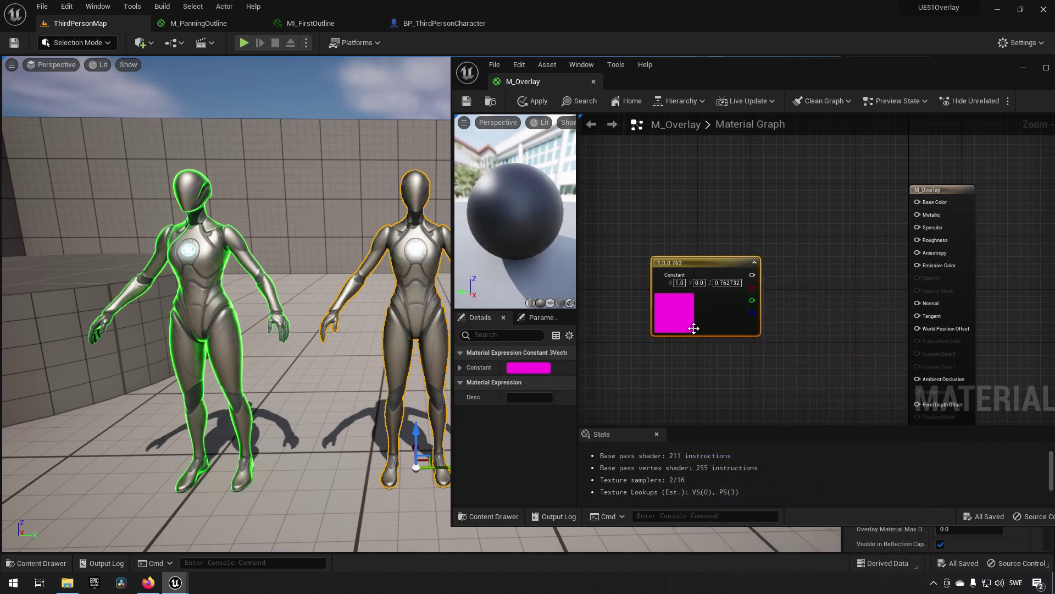
pyautogui.click(929, 191)
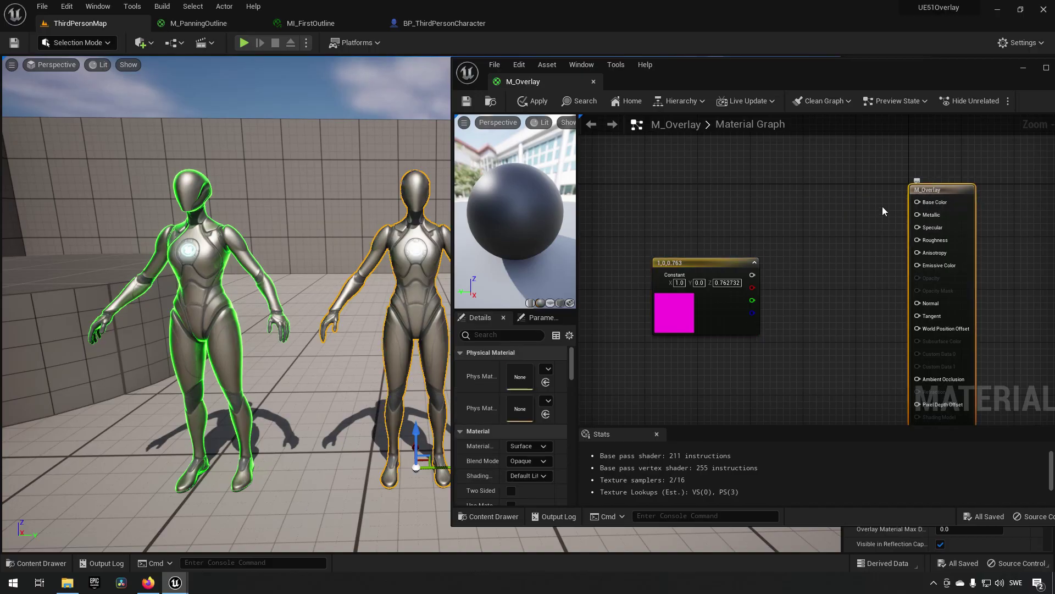
pyautogui.click(534, 462)
pyautogui.click(536, 491)
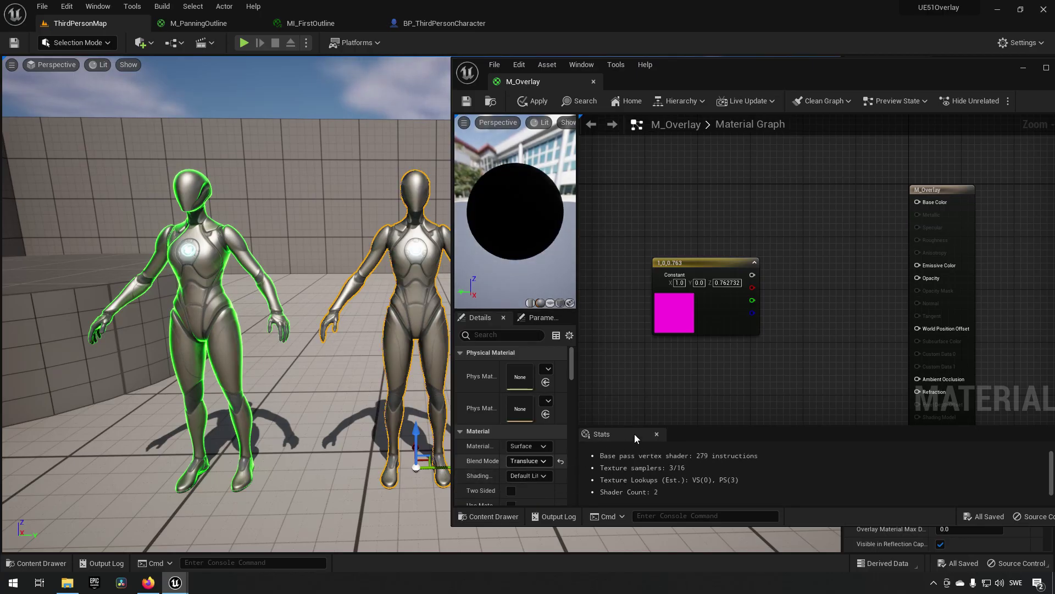
pyautogui.moveTo(753, 275); pyautogui.dragTo(928, 268)
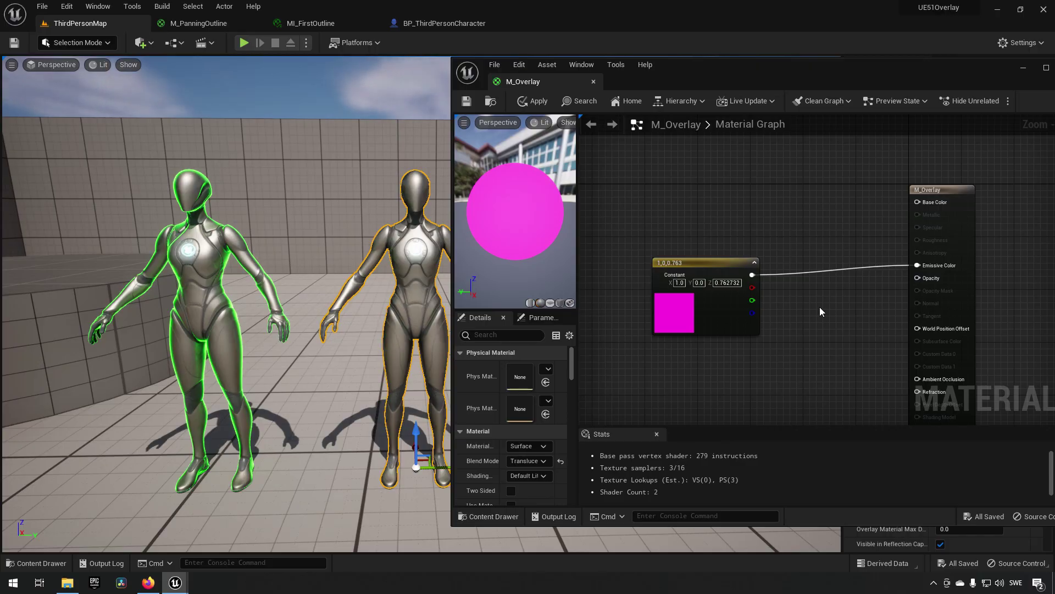
# - Add a Fresnel node to the M_Overlay graph
pyautogui.rightClick(563, 398)
pyautogui.rightClick(677, 375)
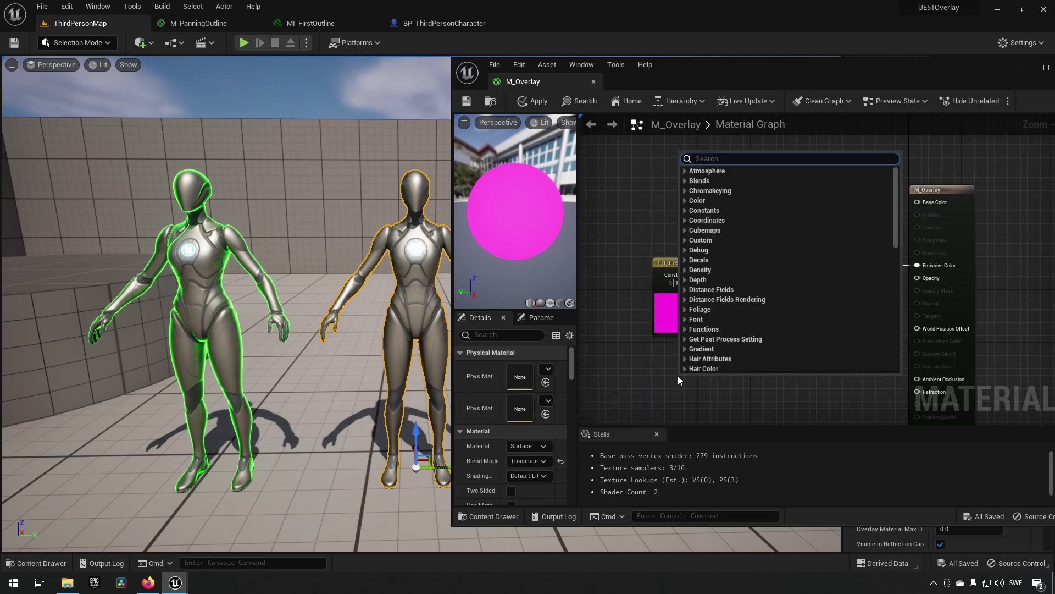
pyautogui.write('fr')
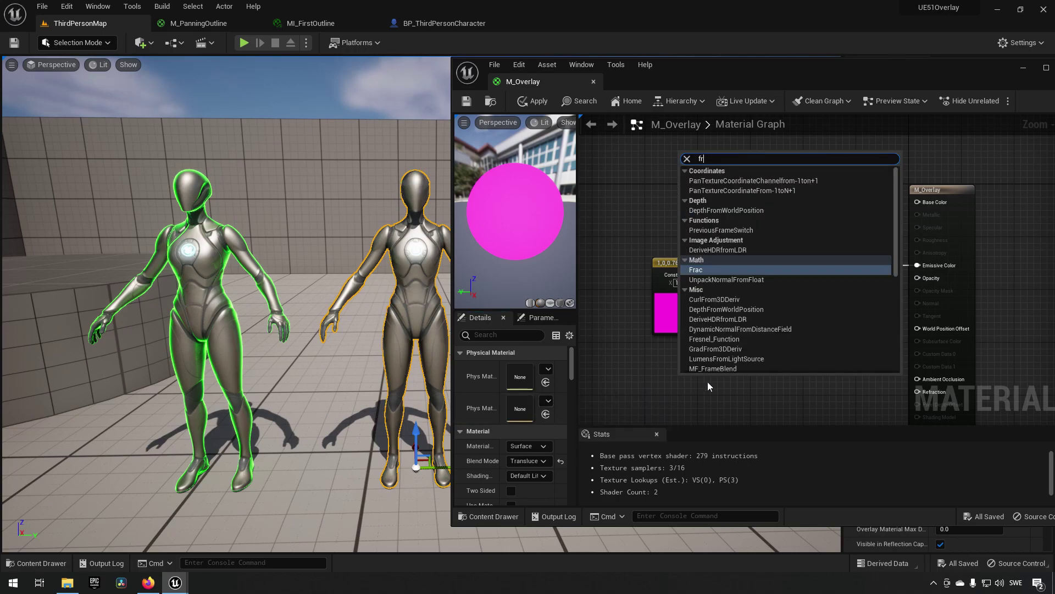
pyautogui.write('esnel')
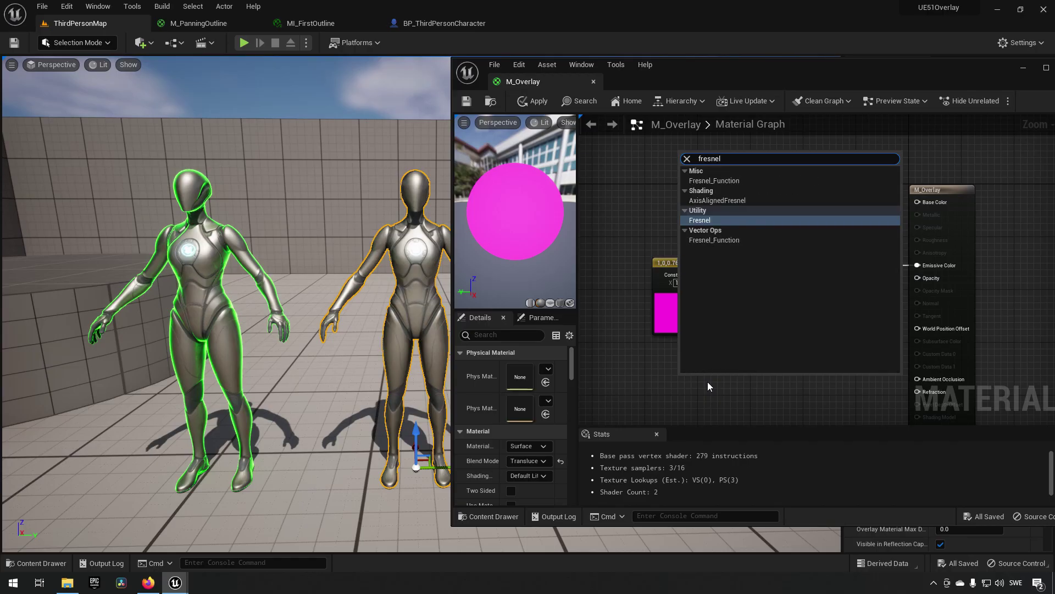
pyautogui.click(738, 219)
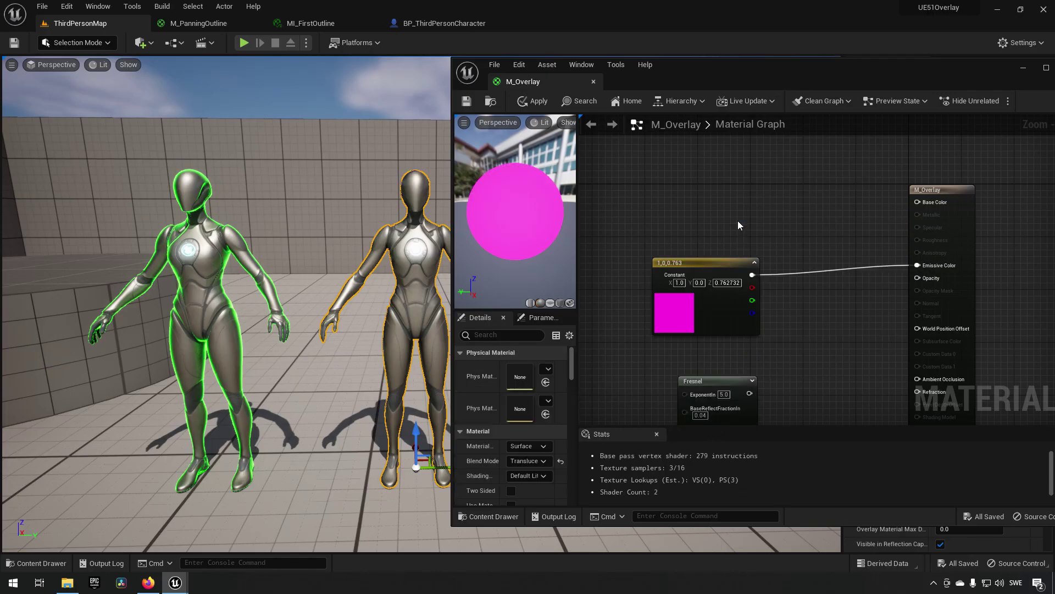
pyautogui.moveTo(816, 339); pyautogui.dragTo(817, 269, button='right')
pyautogui.moveTo(704, 303); pyautogui.dragTo(684, 317)
pyautogui.moveTo(629, 295); pyautogui.dragTo(668, 280, button='right')
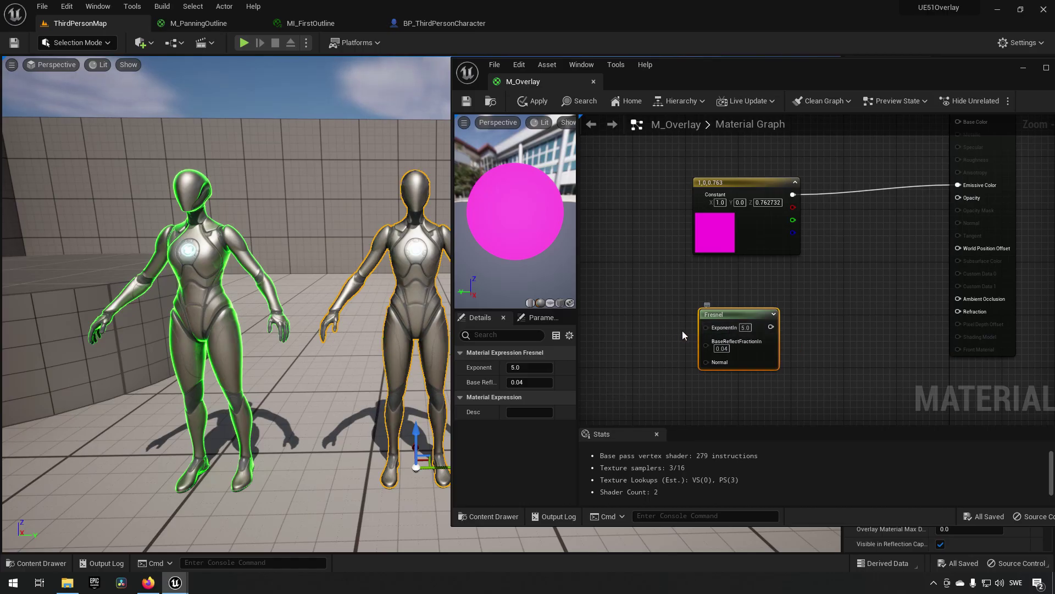
pyautogui.moveTo(683, 331); pyautogui.dragTo(667, 298, button='right')
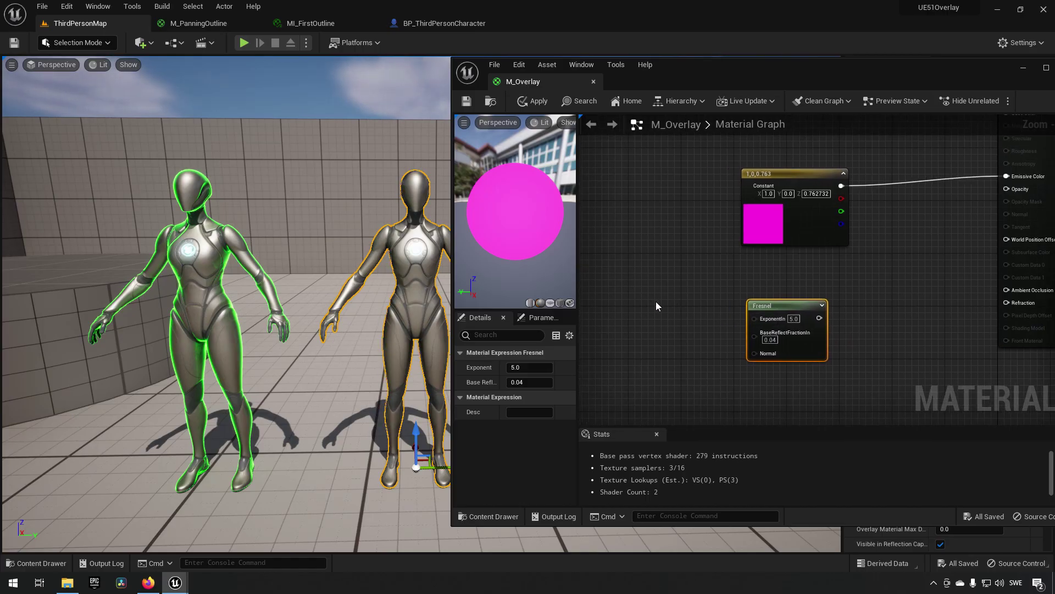
# - Add two Constant nodes and set the upper one to 4, feeding Fresnel ExponentIn
pyautogui.click(640, 287)
pyautogui.click(641, 330)
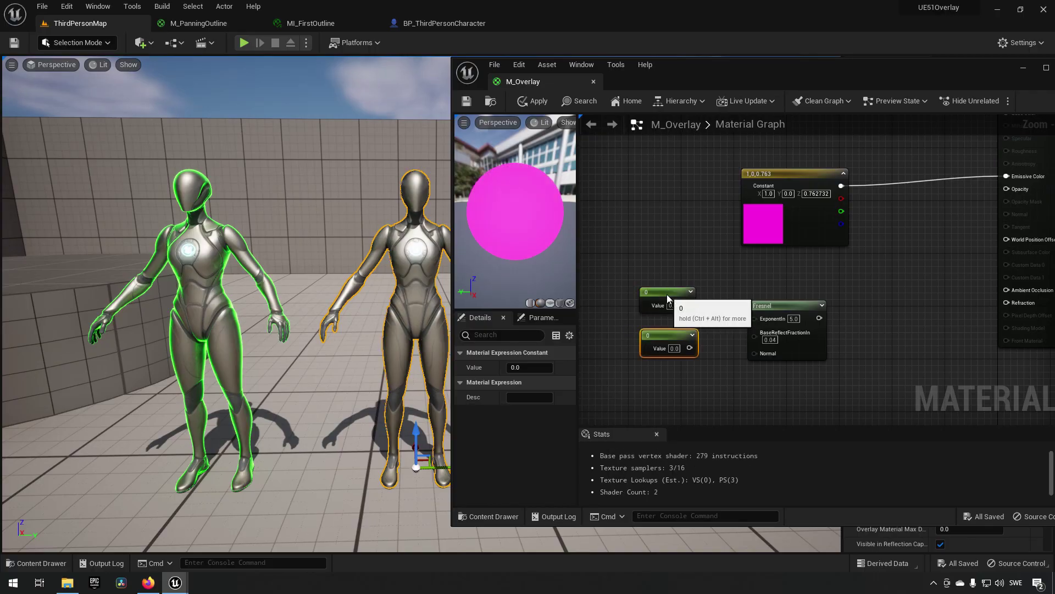
pyautogui.moveTo(675, 304); pyautogui.dragTo(683, 304)
pyautogui.click(682, 305)
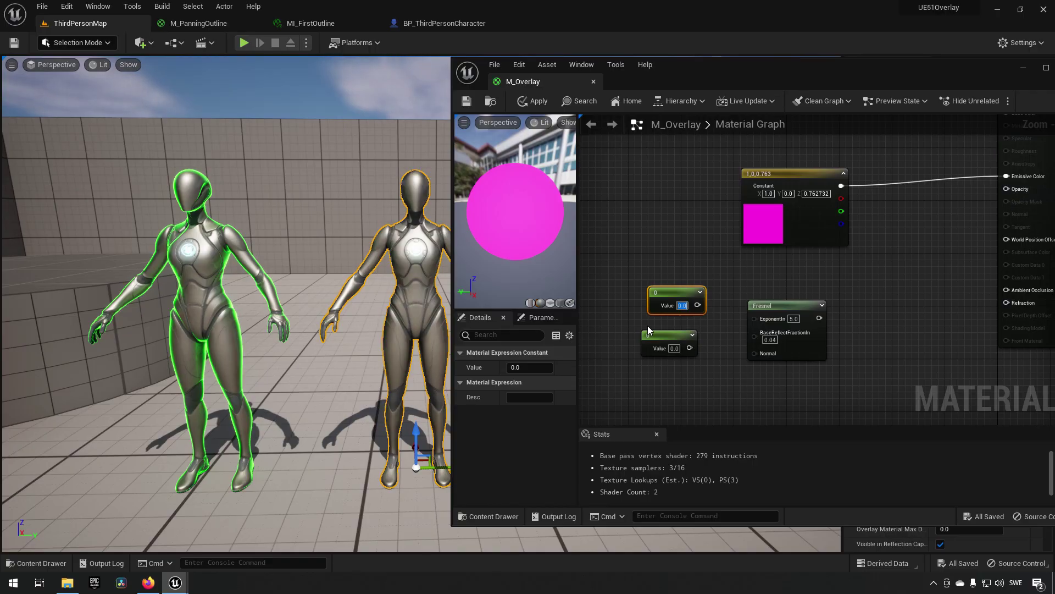
pyautogui.write('4')
pyautogui.press('Return')
pyautogui.moveTo(697, 306); pyautogui.dragTo(765, 325)
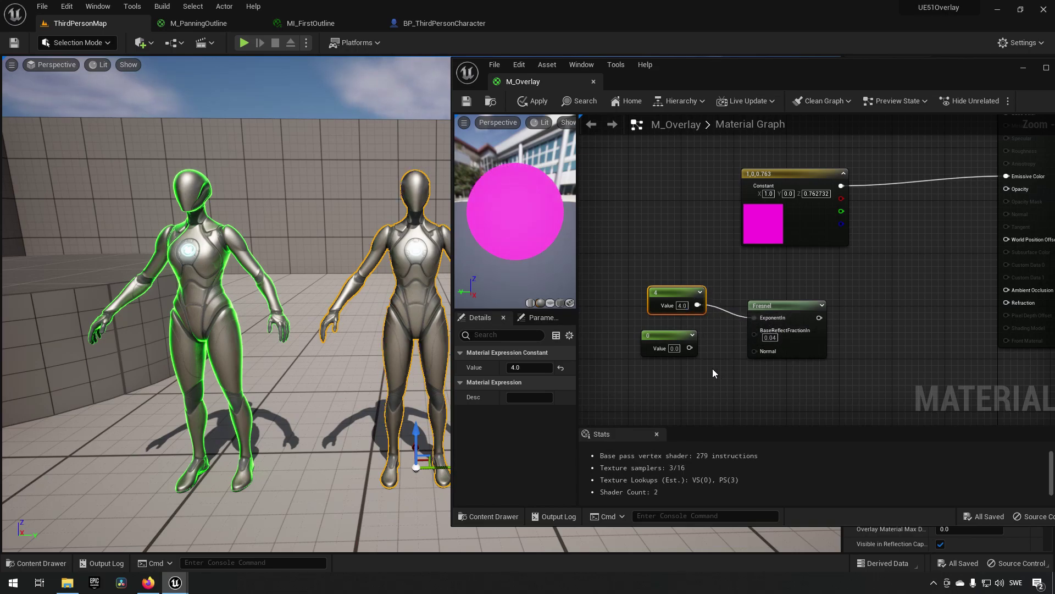
# - Set the lower Constant to 0.00001 for the Fresnel base reflect fraction
pyautogui.click(678, 353)
pyautogui.click(678, 351)
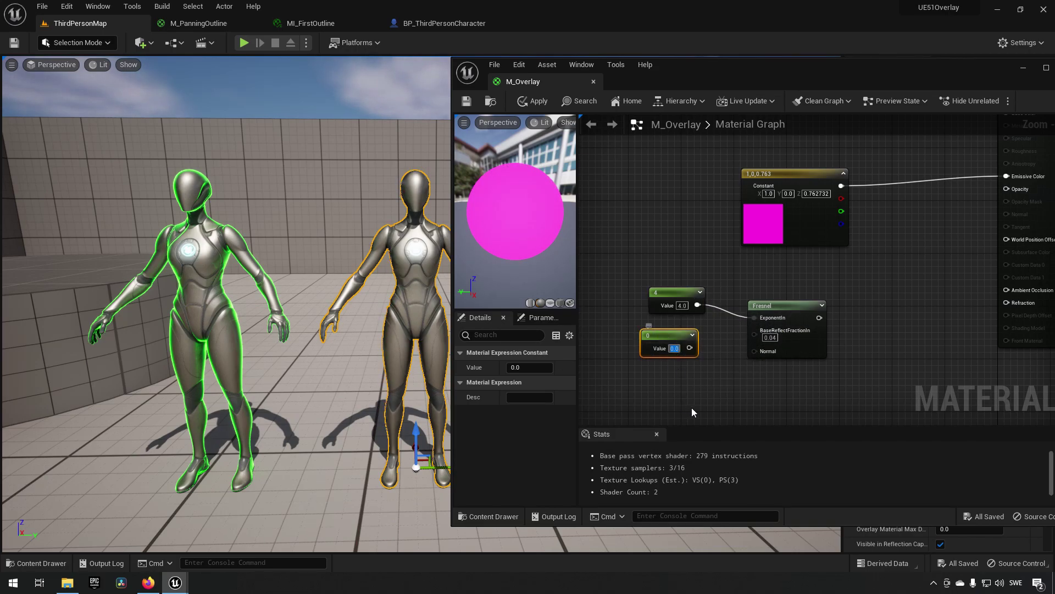
pyautogui.write('-0.')
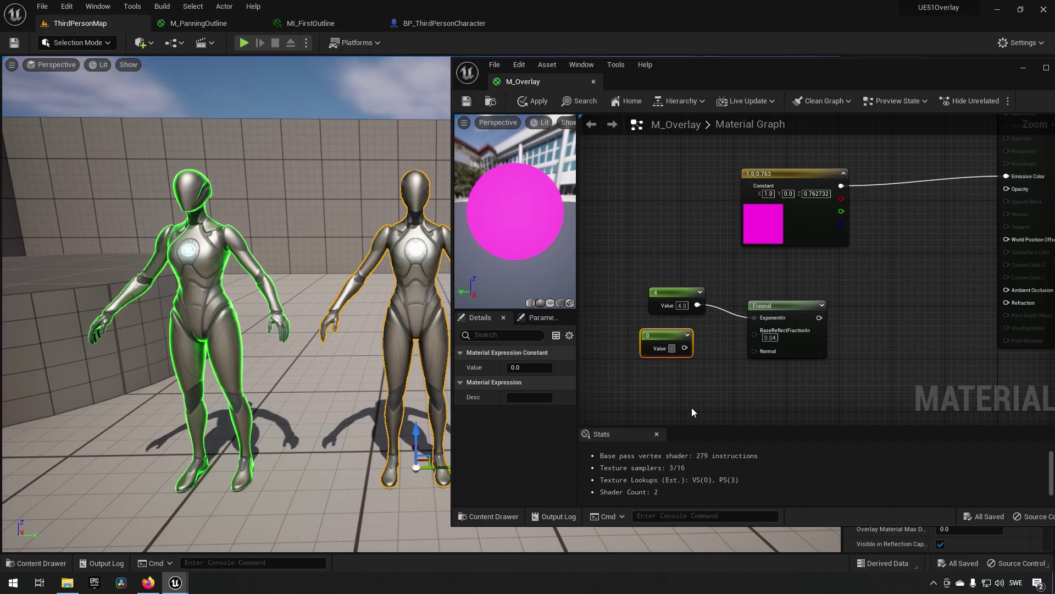
pyautogui.write('00001')
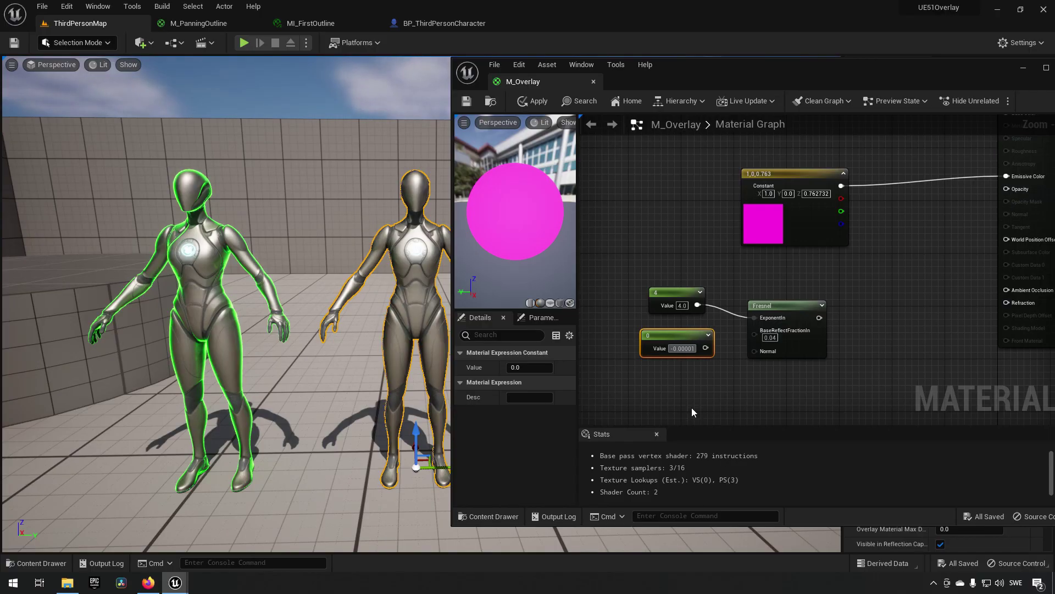
pyautogui.press('Return')
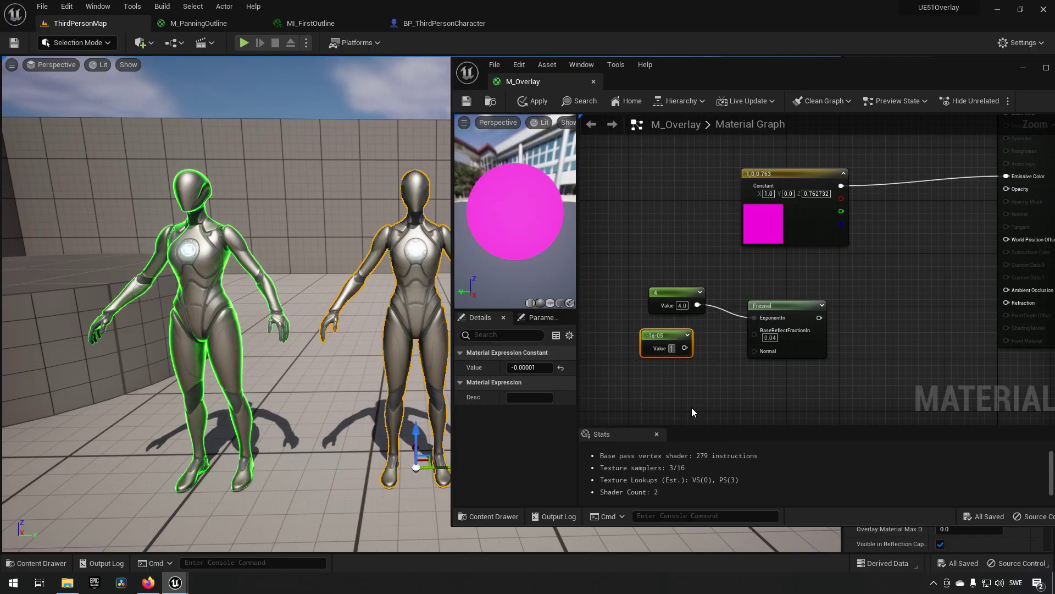
pyautogui.write('0.00001')
pyautogui.press('Return')
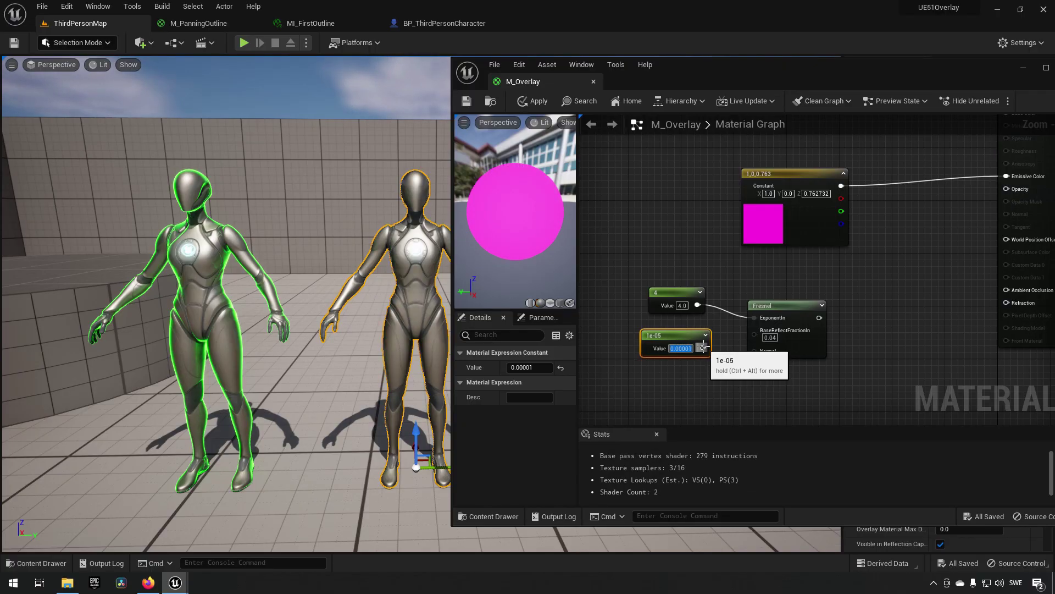
pyautogui.moveTo(688, 334); pyautogui.dragTo(755, 331)
# - Add a Multiply node, with Fresnel feeding B and the pink colour feeding A
pyautogui.moveTo(761, 287); pyautogui.dragTo(732, 279, button='right')
pyautogui.moveTo(629, 183); pyautogui.dragTo(790, 321)
pyautogui.moveTo(856, 308); pyautogui.dragTo(789, 334, button='right')
pyautogui.moveTo(681, 215); pyautogui.dragTo(659, 213)
pyautogui.click(738, 273)
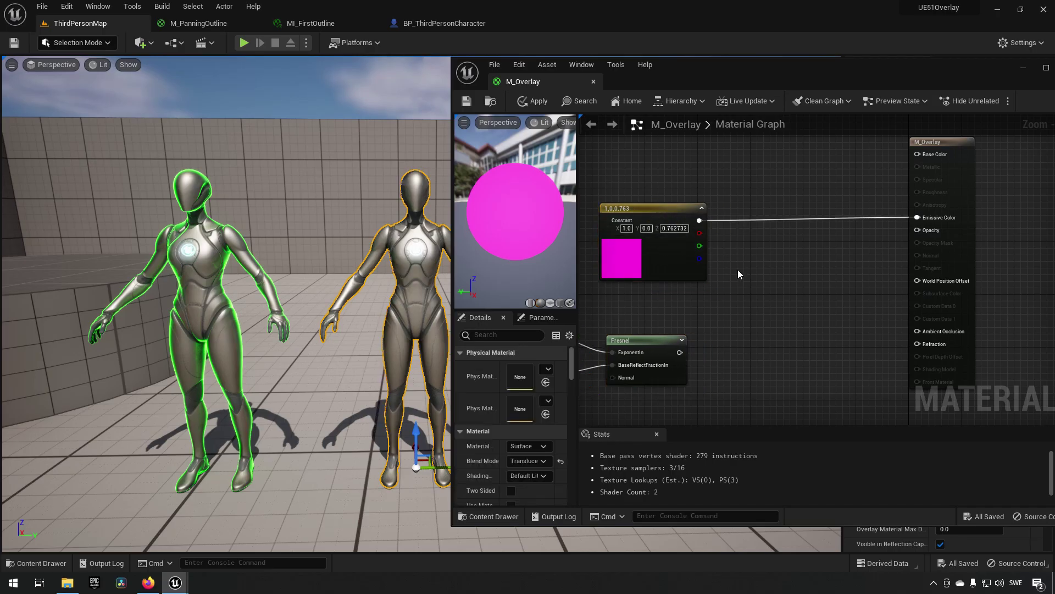
pyautogui.click(756, 269)
pyautogui.moveTo(680, 352); pyautogui.dragTo(765, 303)
pyautogui.moveTo(699, 220); pyautogui.dragTo(917, 217)
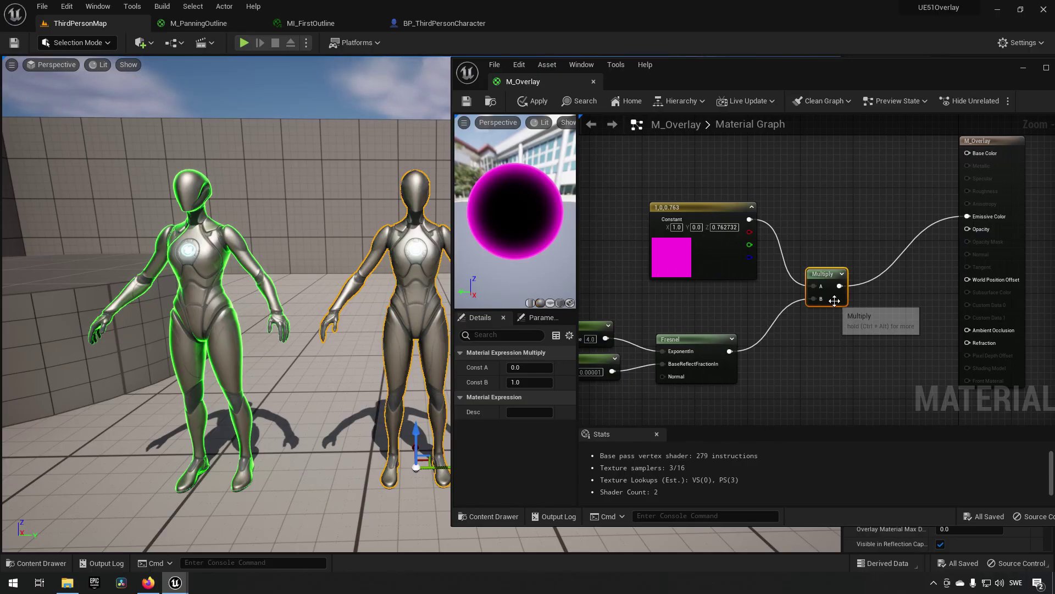
# - Connect the Multiply output to Opacity and save M_Overlay
pyautogui.moveTo(840, 286); pyautogui.dragTo(970, 230)
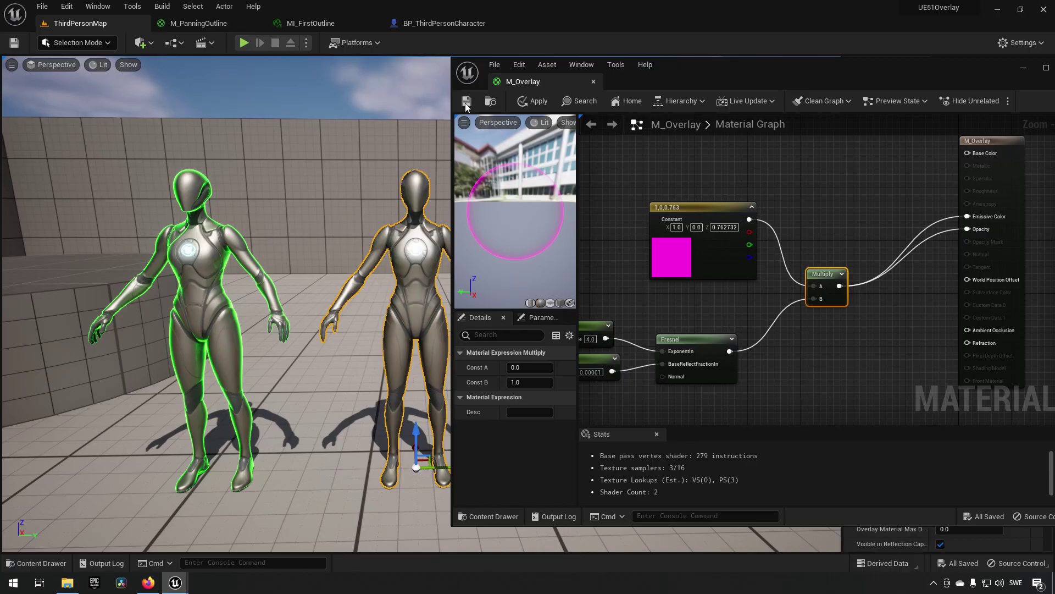
pyautogui.hotkey('ctrl', 's')
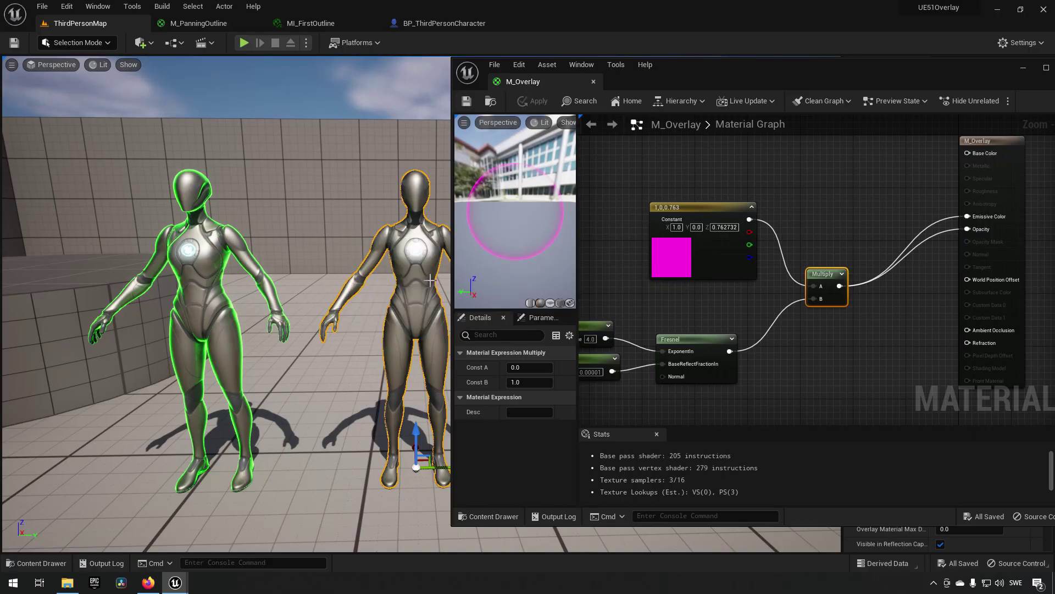
# - Assign M_Overlay as SKM_Quinn2's Overlay Material and view its pink rim glow
pyautogui.moveTo(763, 72); pyautogui.dragTo(362, 73)
pyautogui.hotkey('ctrl', 'space')
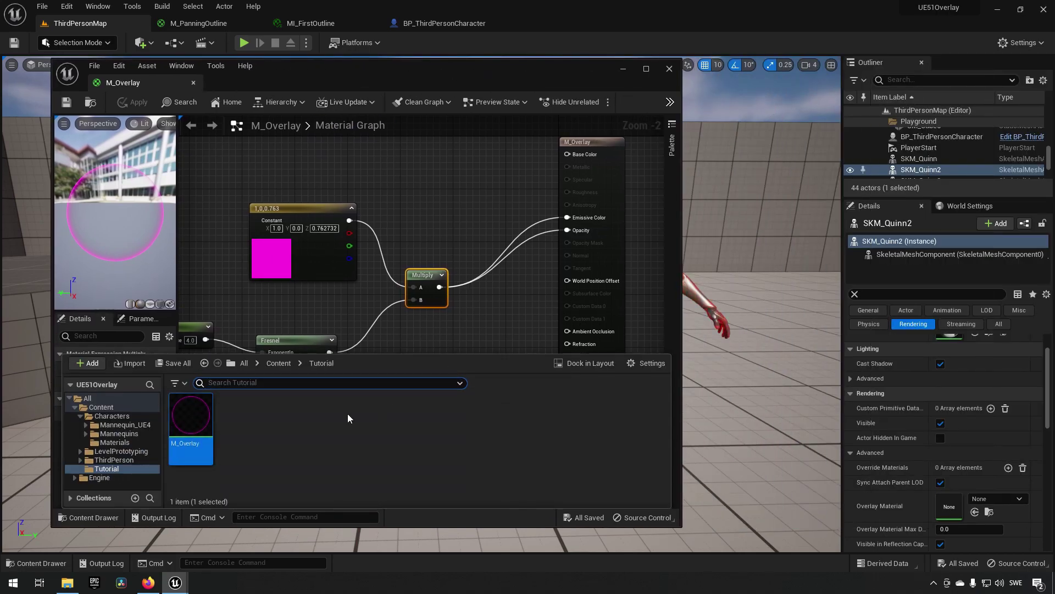
pyautogui.click(975, 512)
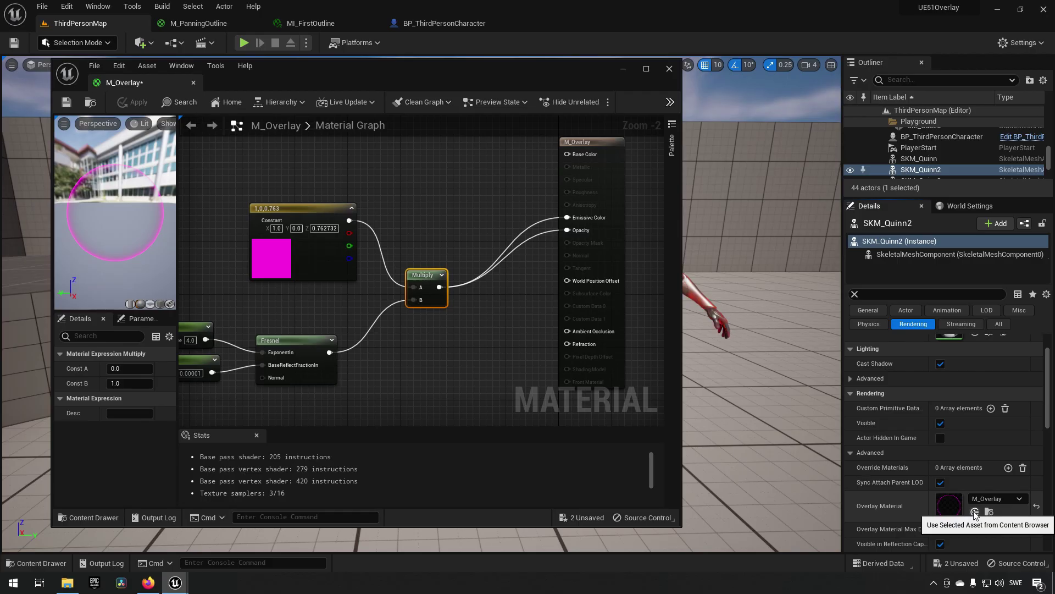
pyautogui.moveTo(427, 76); pyautogui.dragTo(836, 68)
pyautogui.click(348, 99)
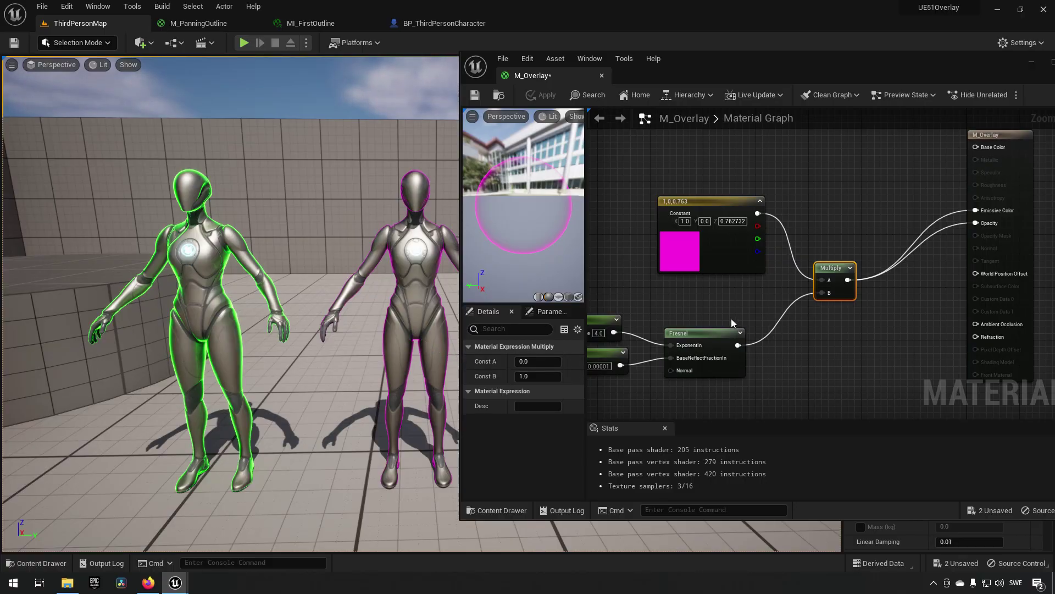
# - Shift all existing M_Overlay nodes down-left to make room in the graph
pyautogui.moveTo(763, 63); pyautogui.dragTo(670, 66)
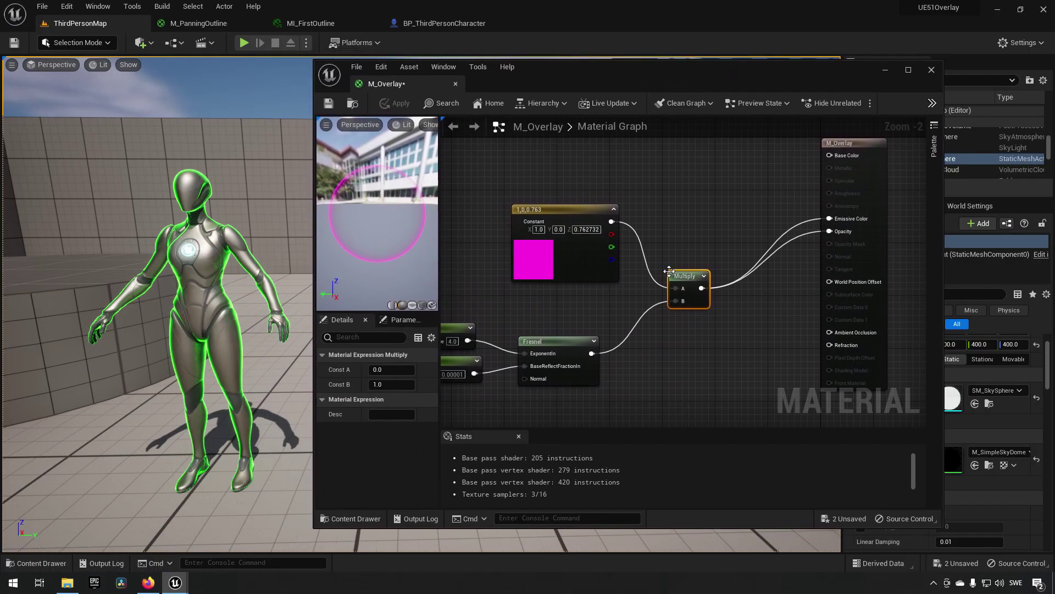
pyautogui.scroll(-2, 671, 273)
pyautogui.click(614, 266)
pyautogui.moveTo(615, 266); pyautogui.dragTo(610, 253)
pyautogui.hotkey('ctrl', 'a')
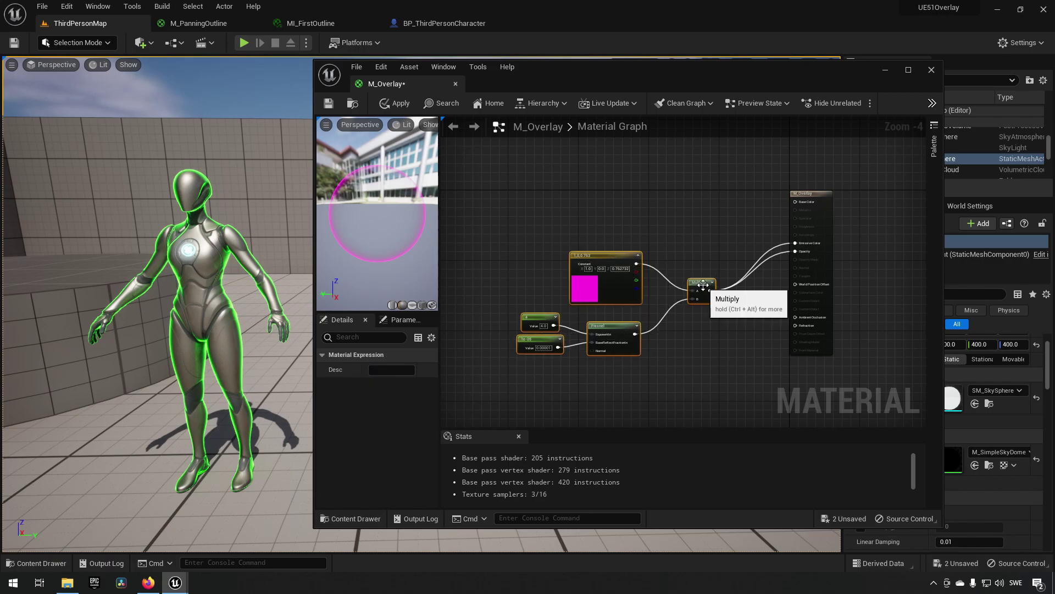
pyautogui.moveTo(703, 285); pyautogui.dragTo(649, 311)
pyautogui.click(612, 230)
pyautogui.moveTo(606, 225); pyautogui.dragTo(626, 240, button='right')
# - Add a Texture Sample node and set its texture to TilingNoise05
pyautogui.rightClick(602, 202)
pyautogui.write('texture')
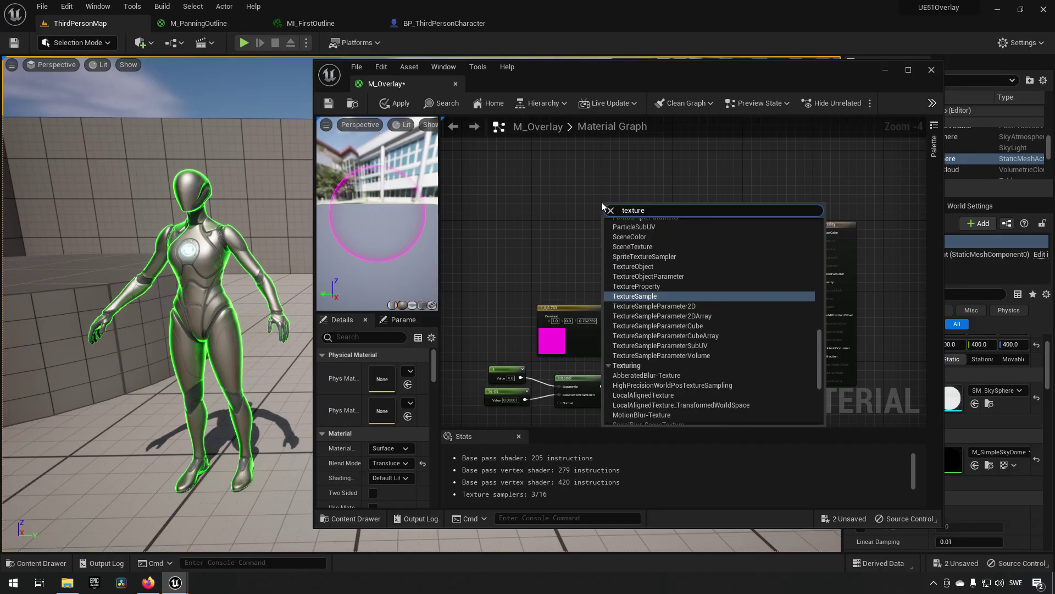
pyautogui.click(652, 297)
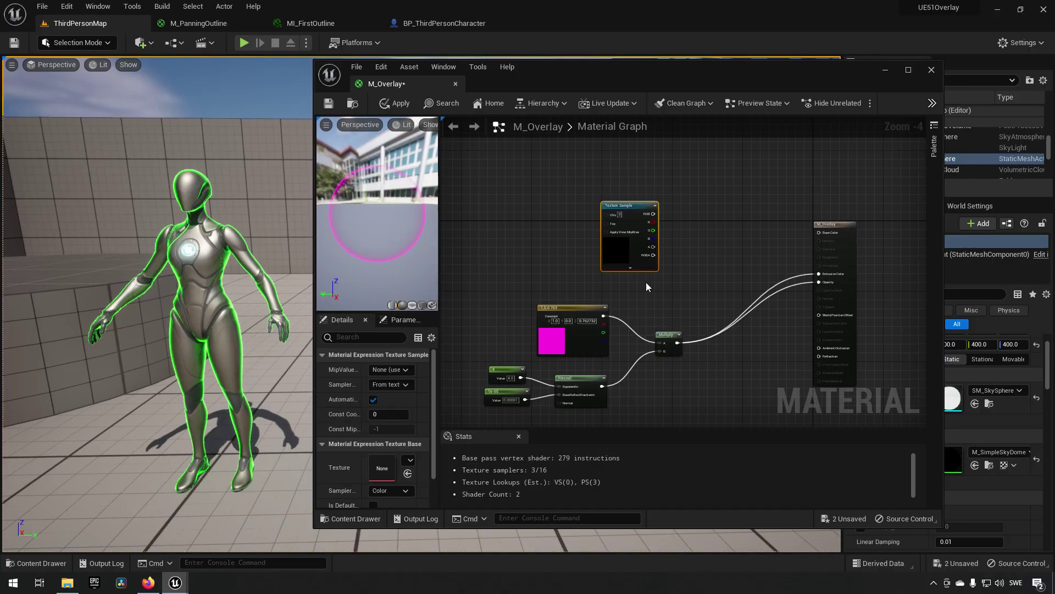
pyautogui.scroll(1, 692, 301)
pyautogui.moveTo(691, 298); pyautogui.dragTo(721, 299, button='right')
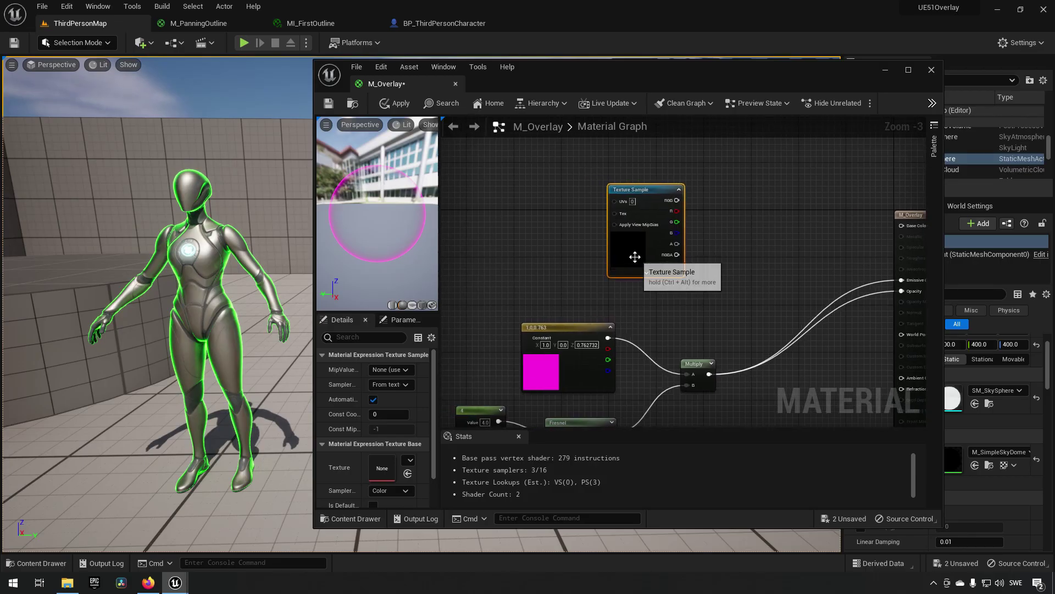
pyautogui.click(409, 460)
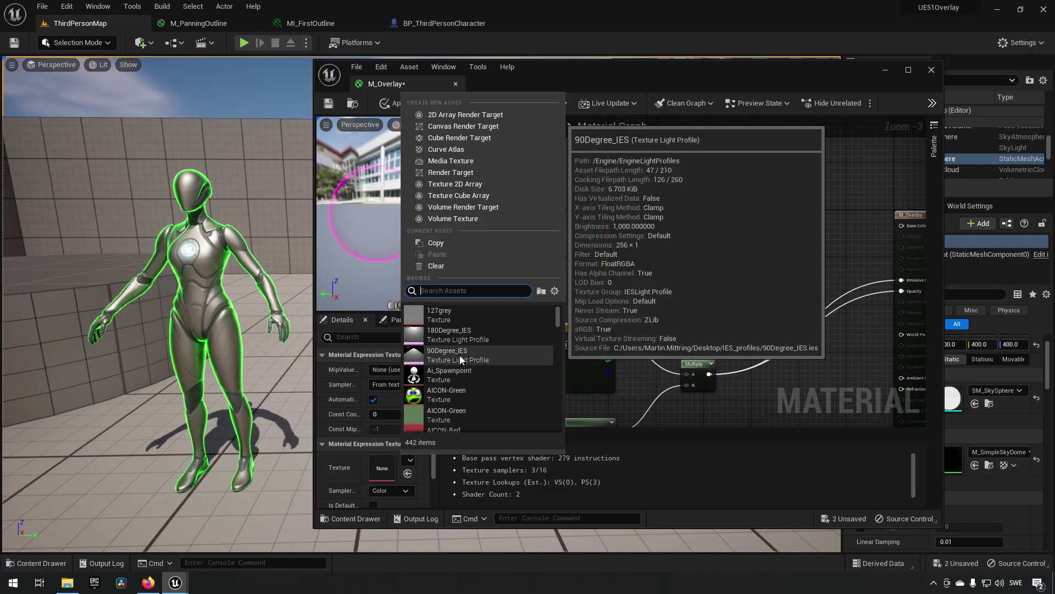
pyautogui.write('noise')
pyautogui.scroll(-5, 469, 367)
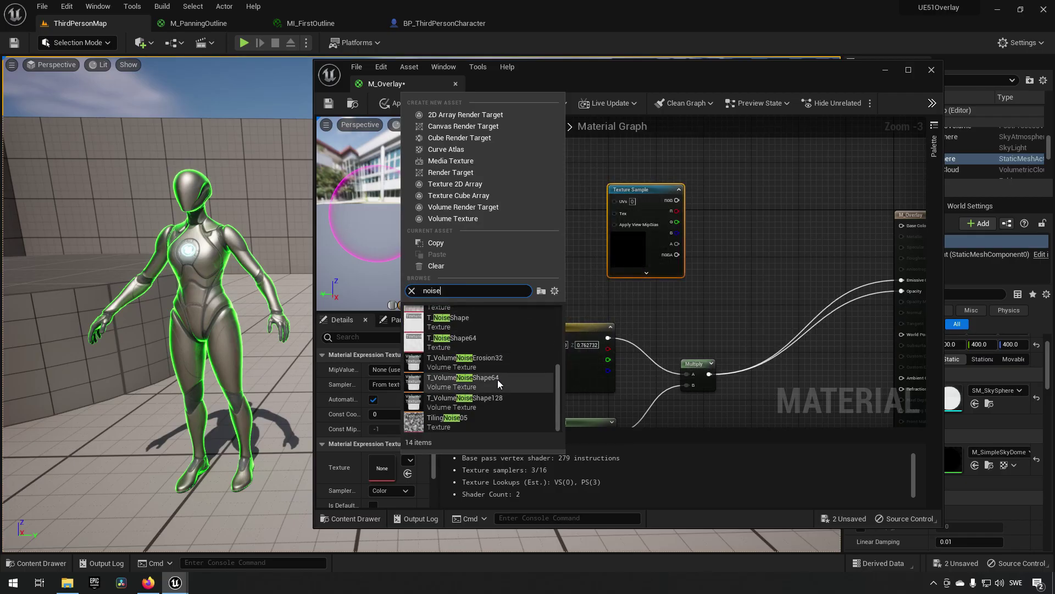
pyautogui.click(462, 422)
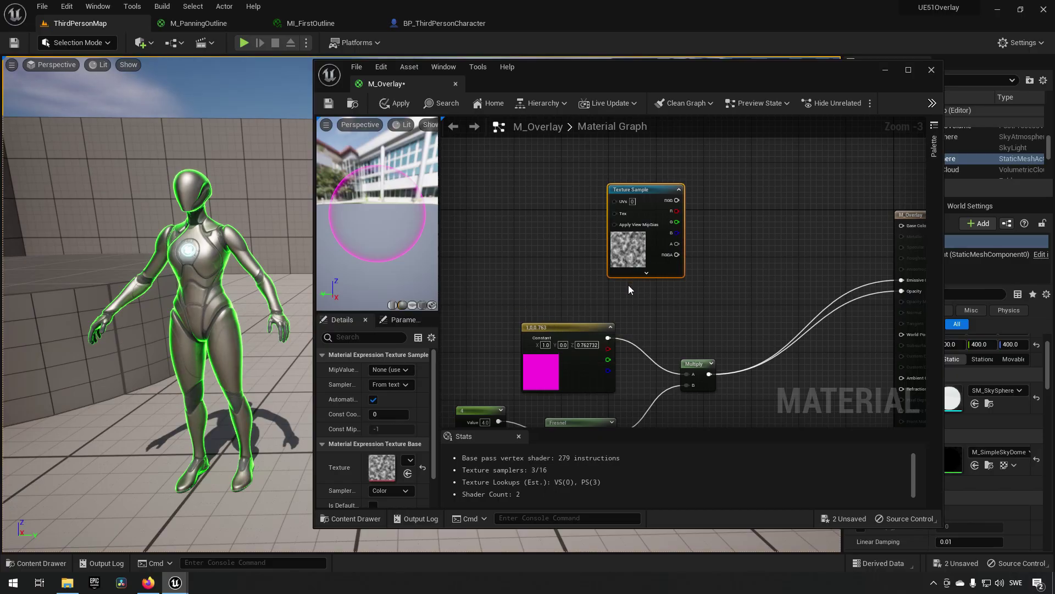
# - Add a Panner with speed 0.1, 0.1 feeding the noise Texture Sample's UVs
pyautogui.rightClick(500, 183)
pyautogui.write('panner')
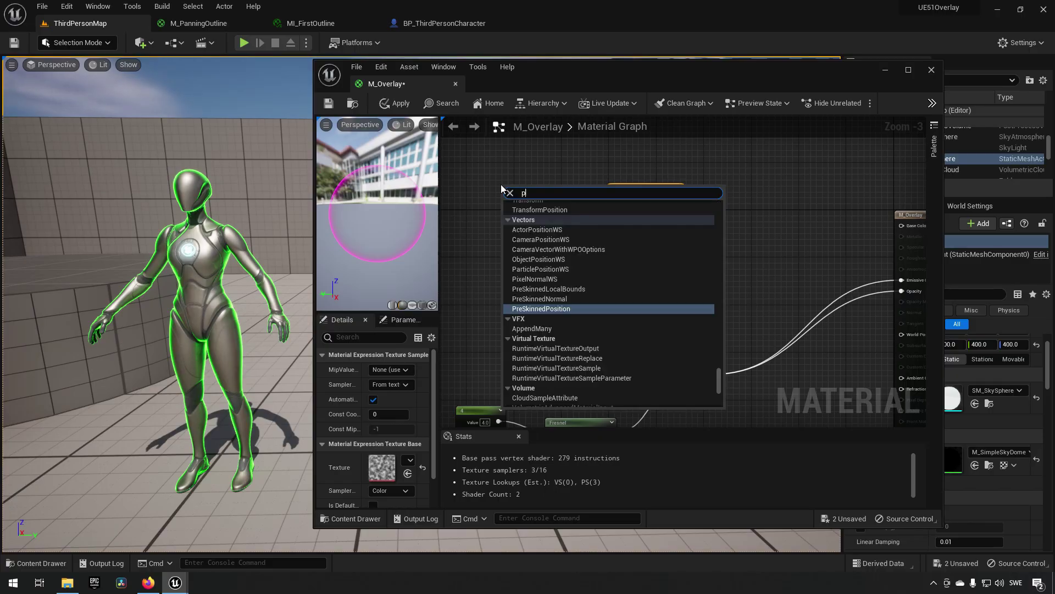
pyautogui.press('Return')
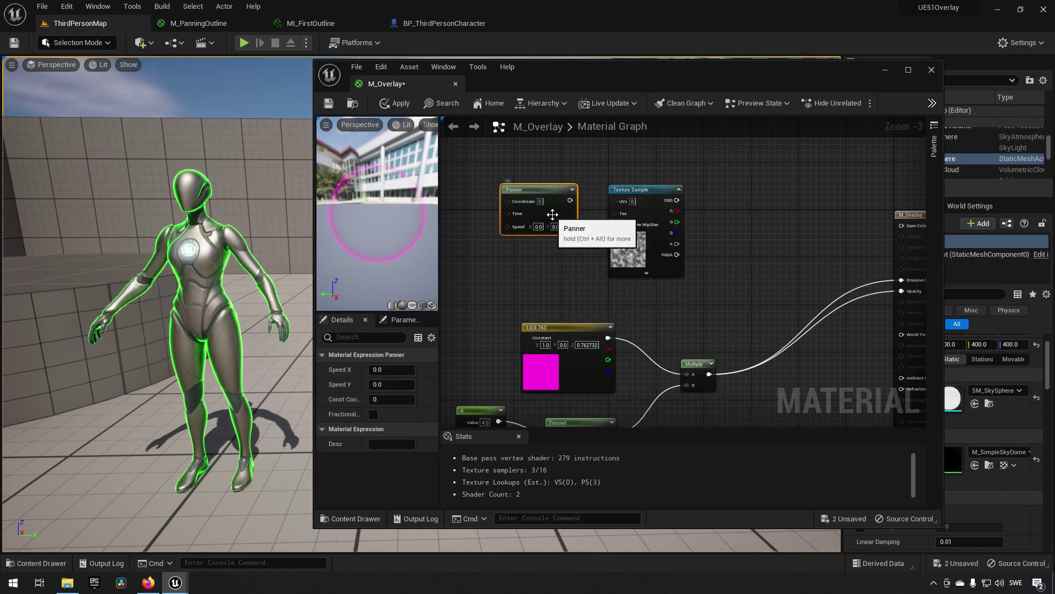
pyautogui.moveTo(570, 200); pyautogui.dragTo(619, 202)
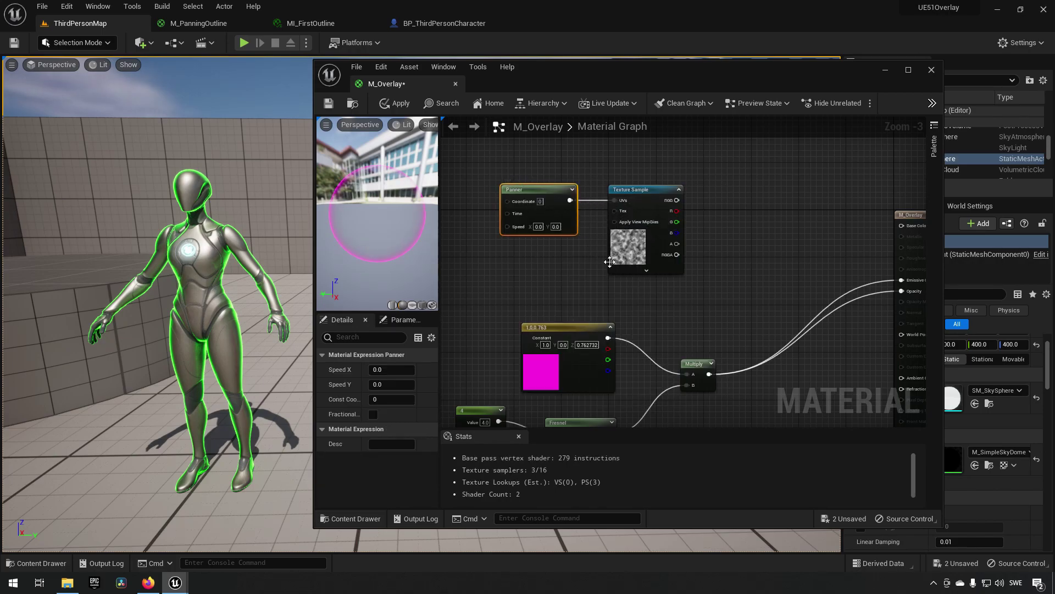
pyautogui.click(539, 225)
pyautogui.write('0.1')
pyautogui.press('Tab')
pyautogui.write('0.1')
pyautogui.press('Return')
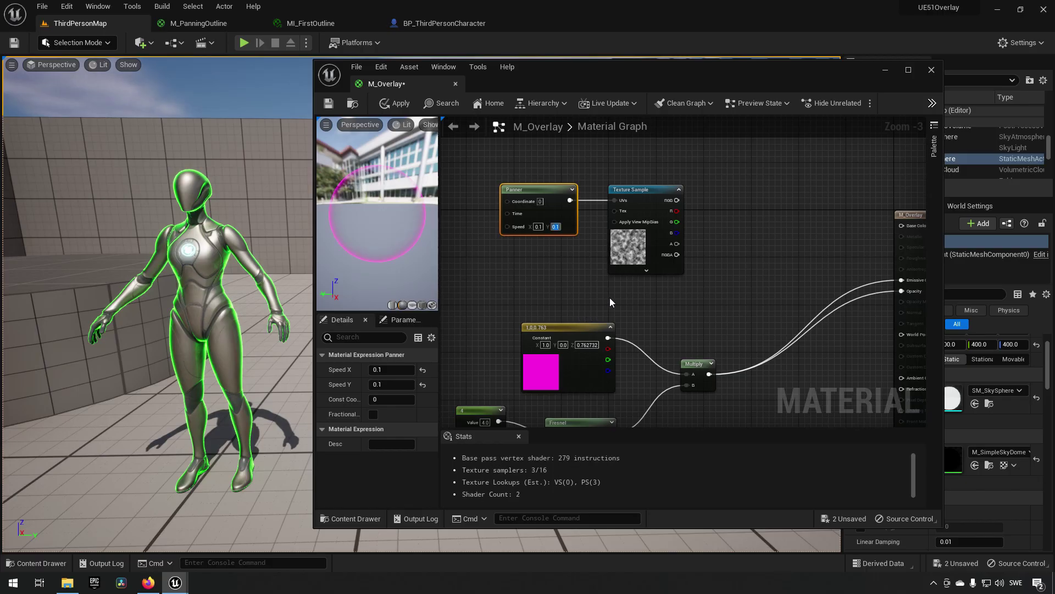
# - Move the magenta colour, Multiply and Fresnel nodes together up and to the left
pyautogui.moveTo(744, 259); pyautogui.dragTo(724, 269, button='right')
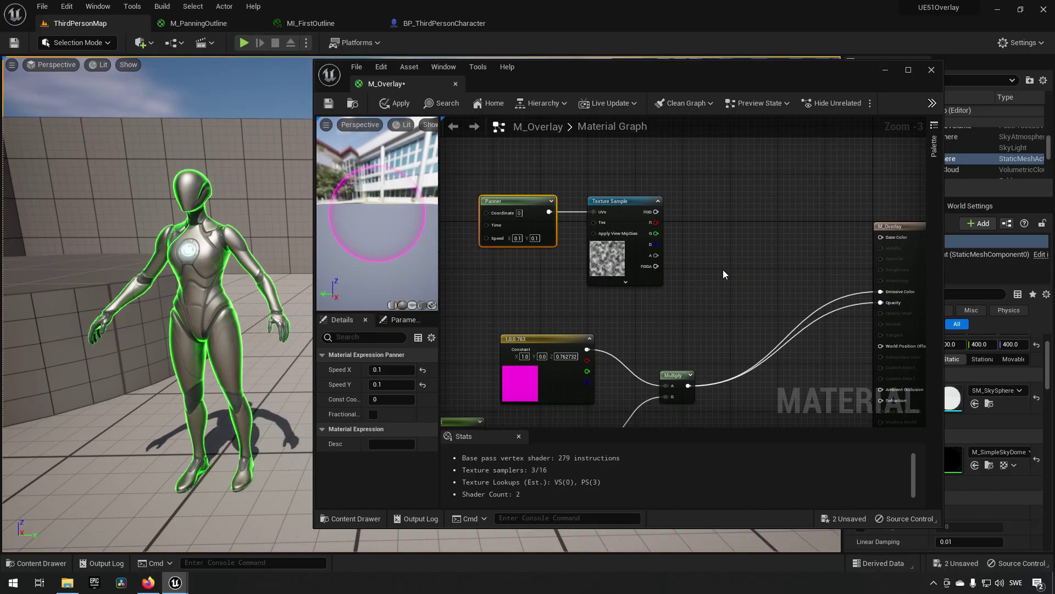
pyautogui.moveTo(718, 267); pyautogui.dragTo(731, 221, button='right')
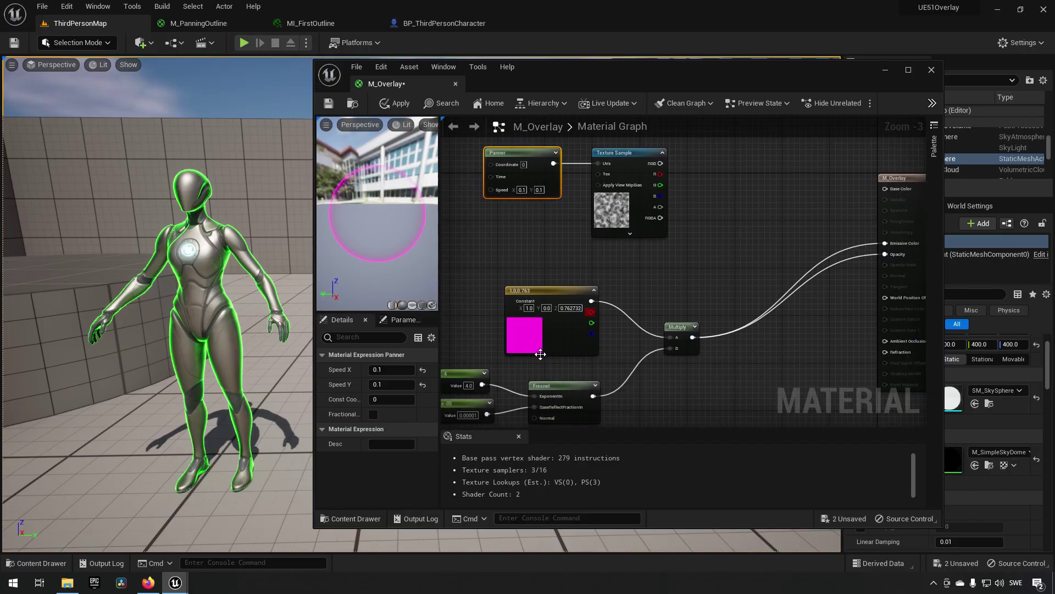
pyautogui.moveTo(631, 386); pyautogui.dragTo(679, 375, button='right')
pyautogui.moveTo(533, 321); pyautogui.dragTo(718, 418)
pyautogui.moveTo(702, 291); pyautogui.dragTo(632, 261)
pyautogui.moveTo(749, 237); pyautogui.dragTo(678, 328, button='right')
# - Add a new Multiply taking the texture's RGB as A and the lower Multiply as B
pyautogui.click(687, 261)
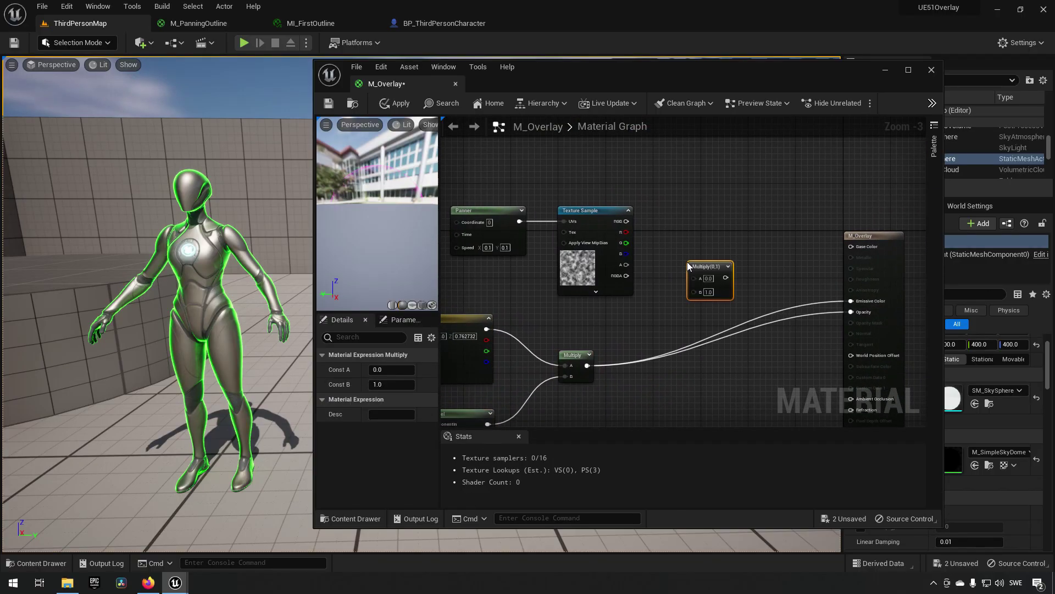
pyautogui.moveTo(697, 274); pyautogui.dragTo(698, 277)
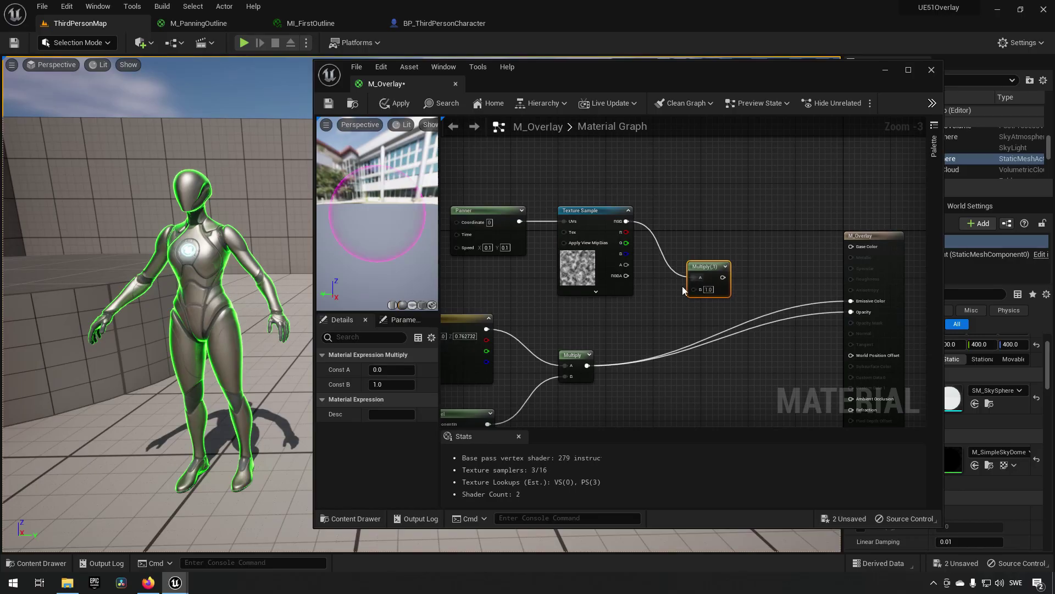
pyautogui.moveTo(587, 365); pyautogui.dragTo(628, 345)
pyautogui.moveTo(697, 293); pyautogui.dragTo(697, 292)
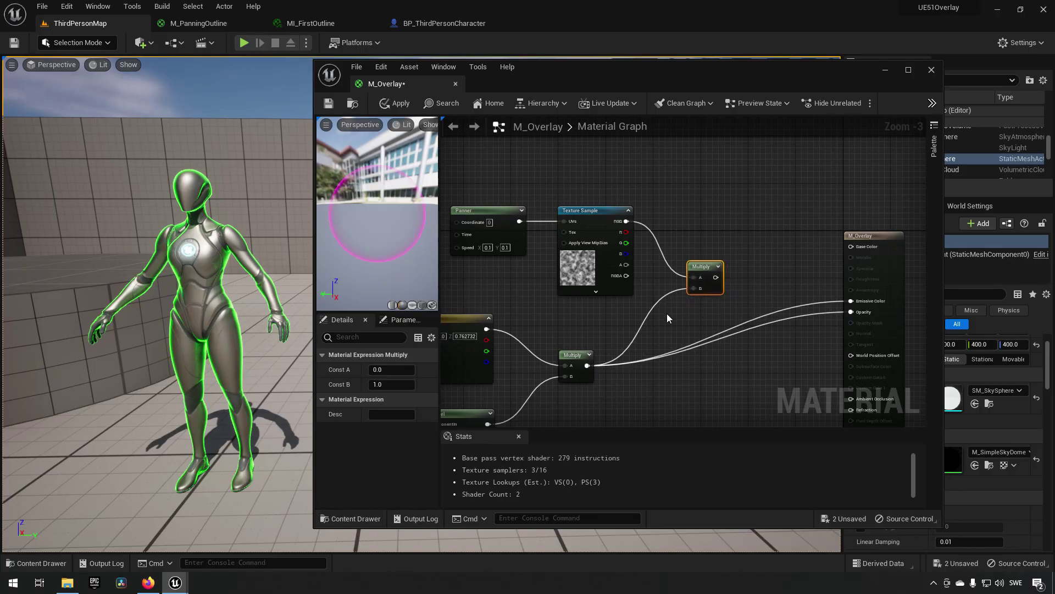
pyautogui.moveTo(724, 325)
pyautogui.mouseDown(button='right')
pyautogui.moveTo(700, 306)
pyautogui.moveTo(712, 309)
pyautogui.mouseUp(button='right')
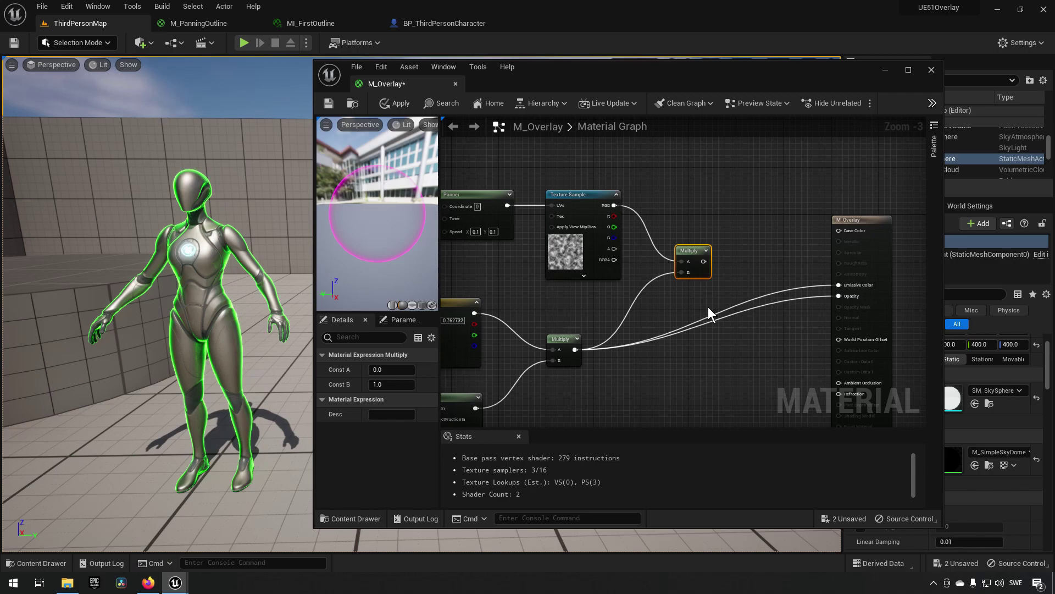
pyautogui.moveTo(701, 306); pyautogui.dragTo(728, 301, button='right')
# - Connect the new Multiply to Emissive Color and the texture's RGBA to Opacity
pyautogui.moveTo(731, 255); pyautogui.dragTo(869, 280)
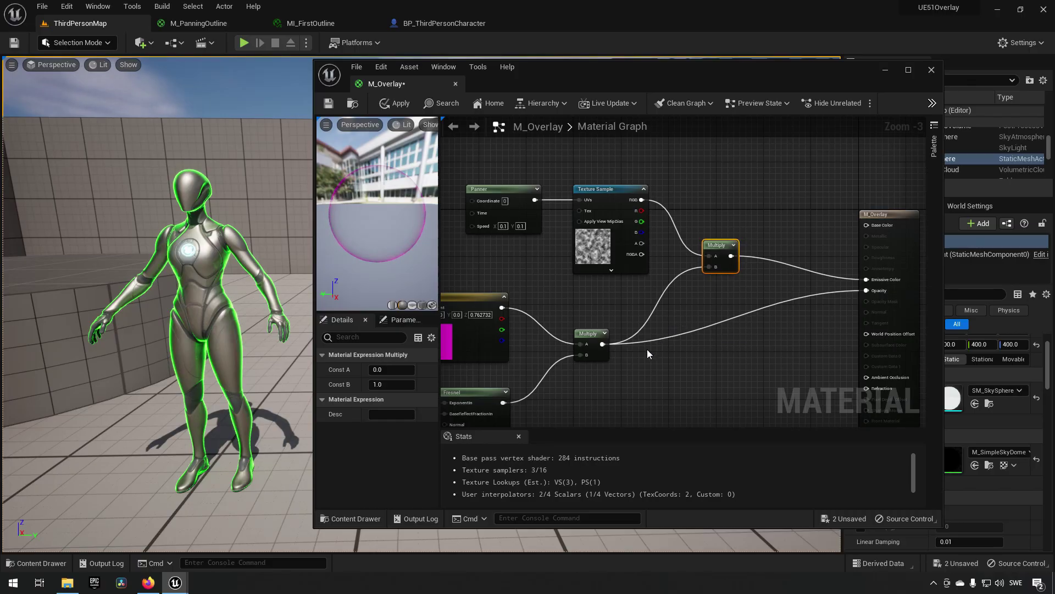
pyautogui.moveTo(641, 255); pyautogui.dragTo(867, 292)
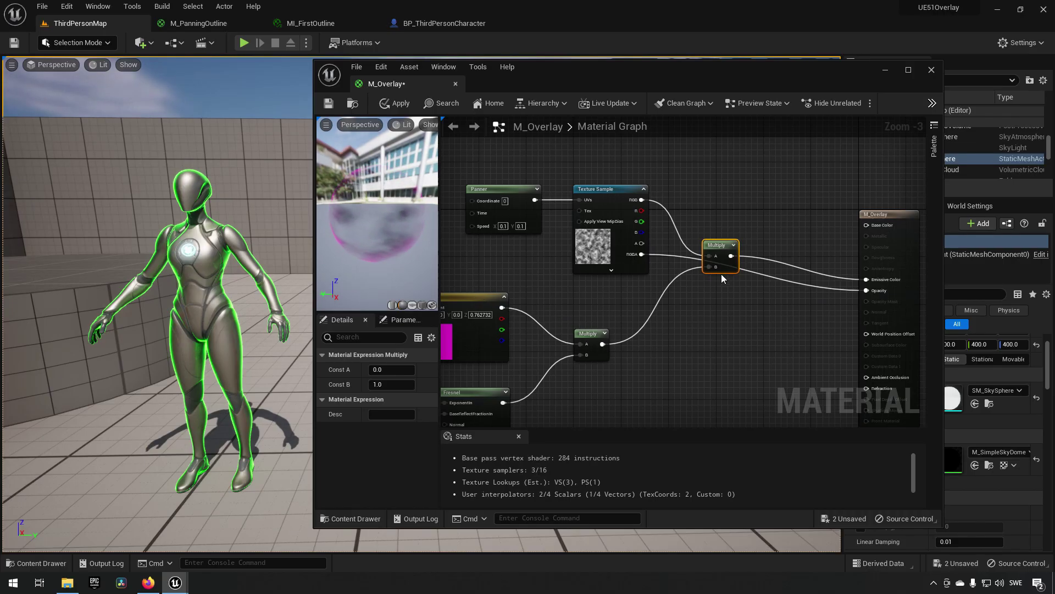
pyautogui.moveTo(722, 244); pyautogui.dragTo(760, 235)
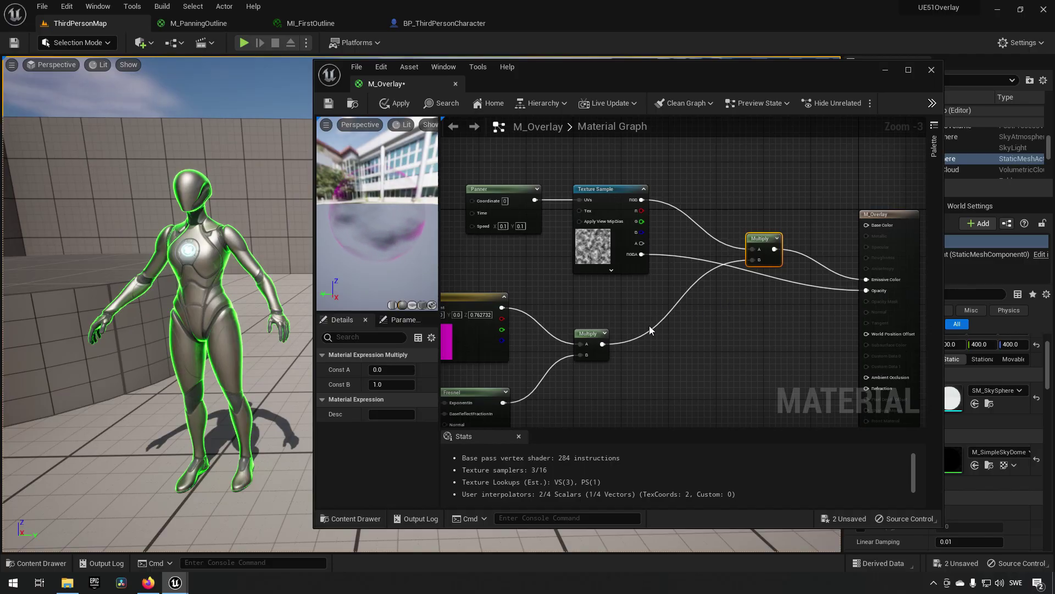
pyautogui.moveTo(626, 302); pyautogui.dragTo(669, 288, button='right')
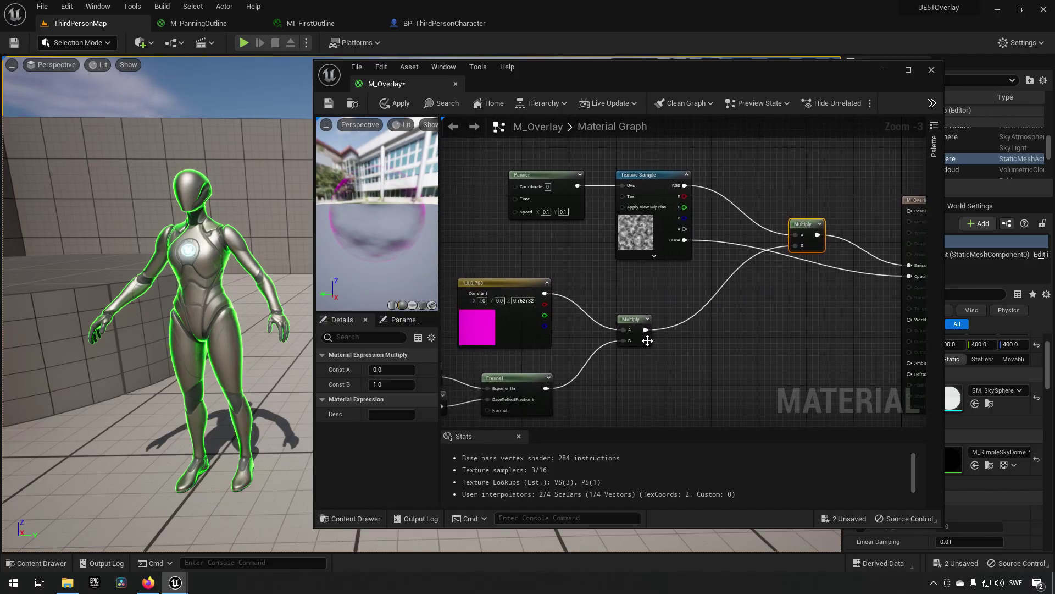
# - Change the magenta Constant3Vector to orange (1.0, 0.110907, 0.0)
pyautogui.doubleClick(502, 334)
pyautogui.moveTo(589, 367); pyautogui.dragTo(623, 382)
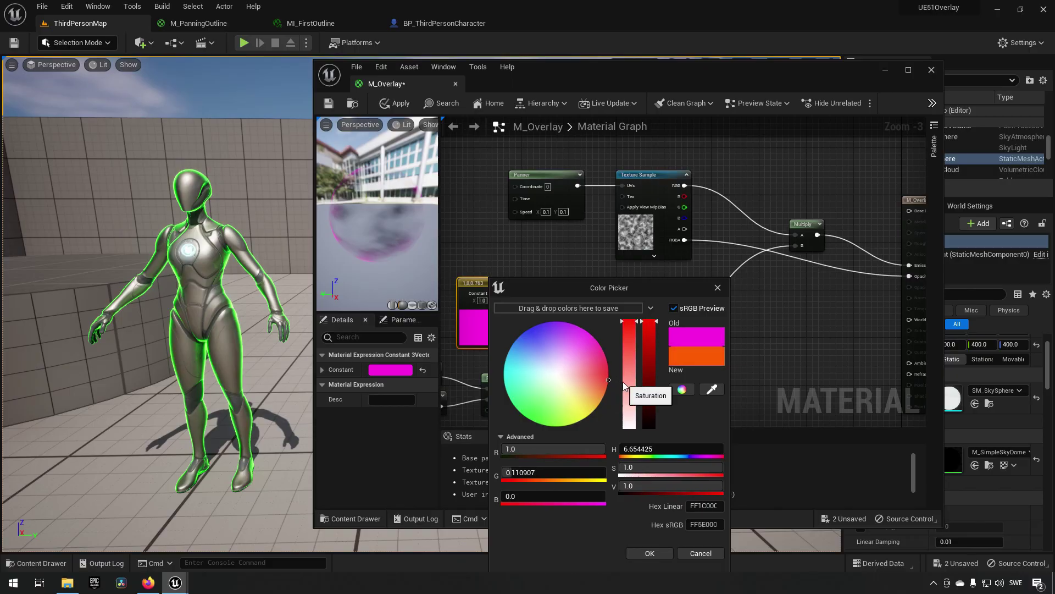
pyautogui.click(650, 553)
# - Save M_Overlay and move the material editor aside to reveal the characters
pyautogui.moveTo(680, 426); pyautogui.dragTo(714, 348, button='right')
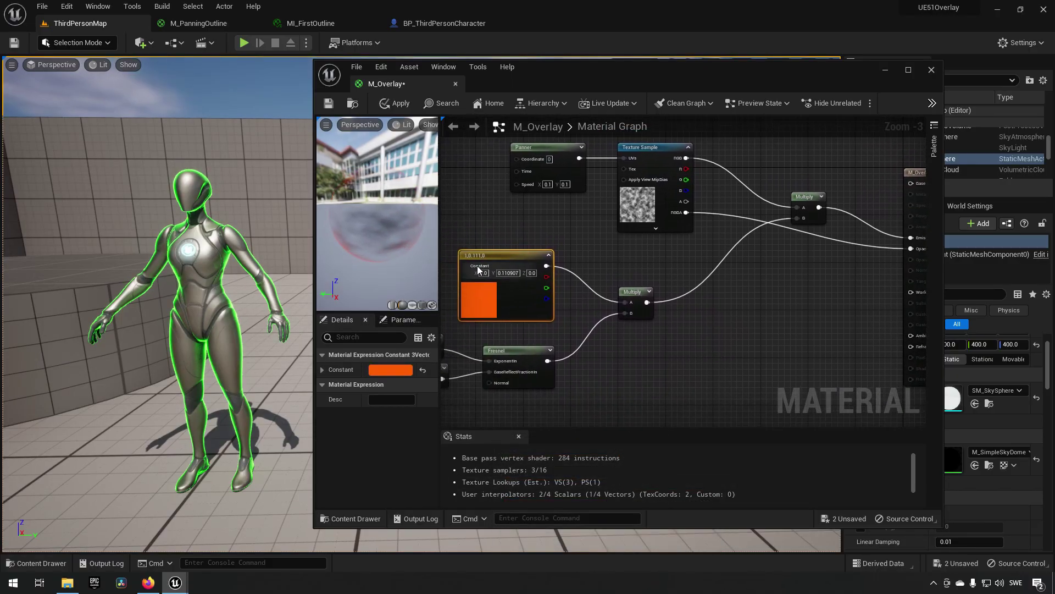
pyautogui.click(329, 103)
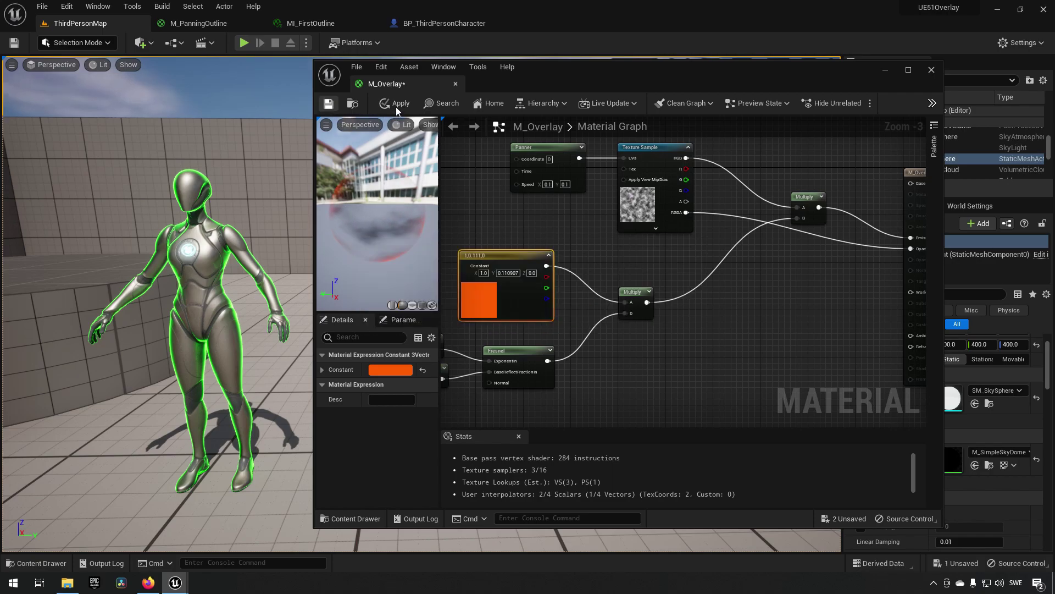
pyautogui.moveTo(493, 89); pyautogui.dragTo(736, 93)
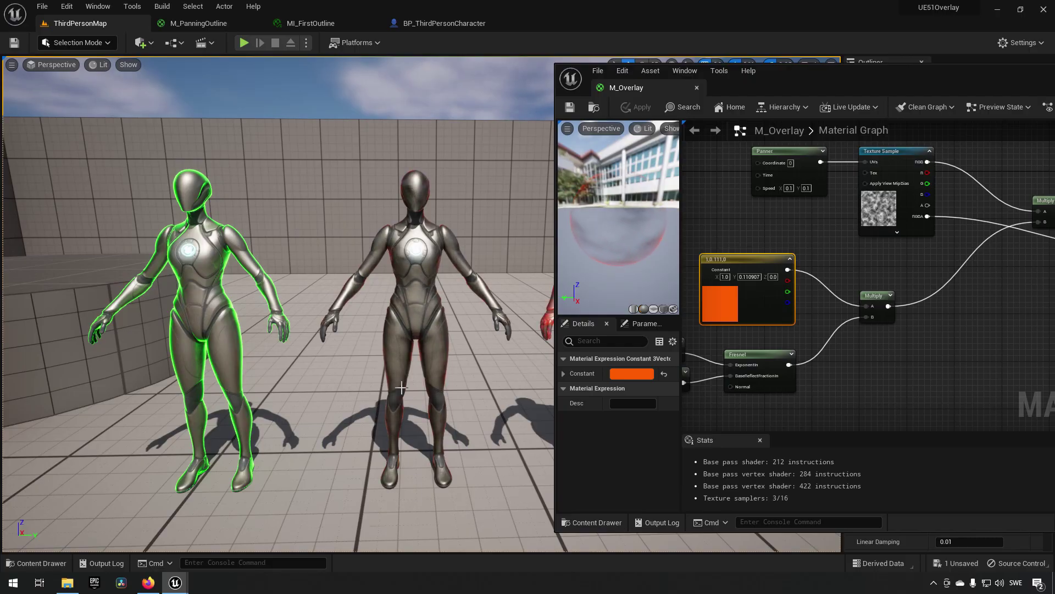
# - Convert the 4 constant into a parameter named Exponent
pyautogui.moveTo(815, 81); pyautogui.dragTo(520, 81)
pyautogui.moveTo(576, 367); pyautogui.dragTo(667, 342, button='right')
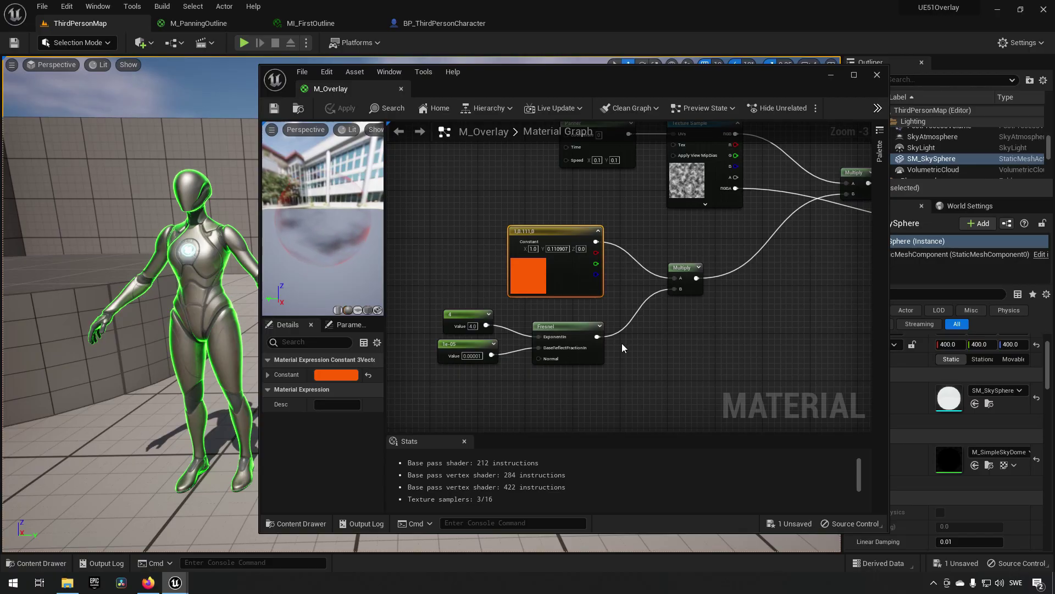
pyautogui.moveTo(459, 405); pyautogui.dragTo(487, 410, button='right')
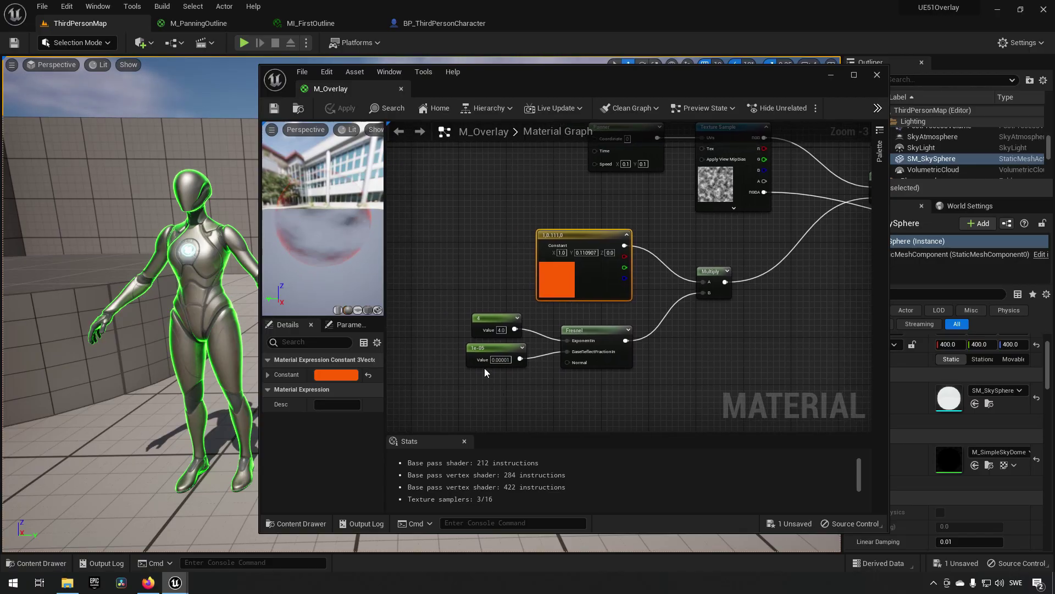
pyautogui.rightClick(489, 321)
pyautogui.click(525, 343)
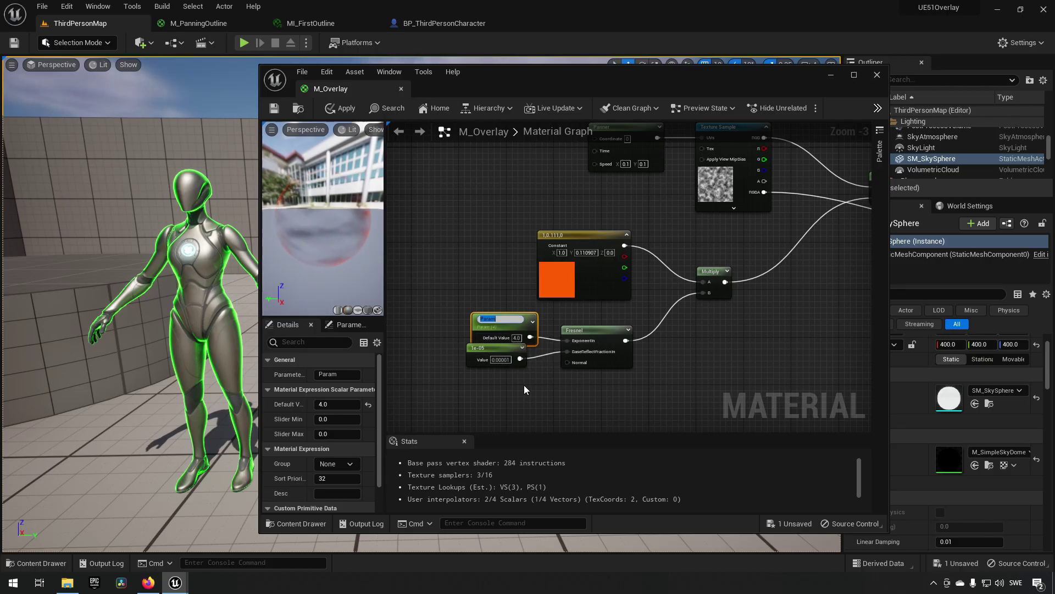
pyautogui.scroll(1, 524, 389)
pyautogui.write('Exponent')
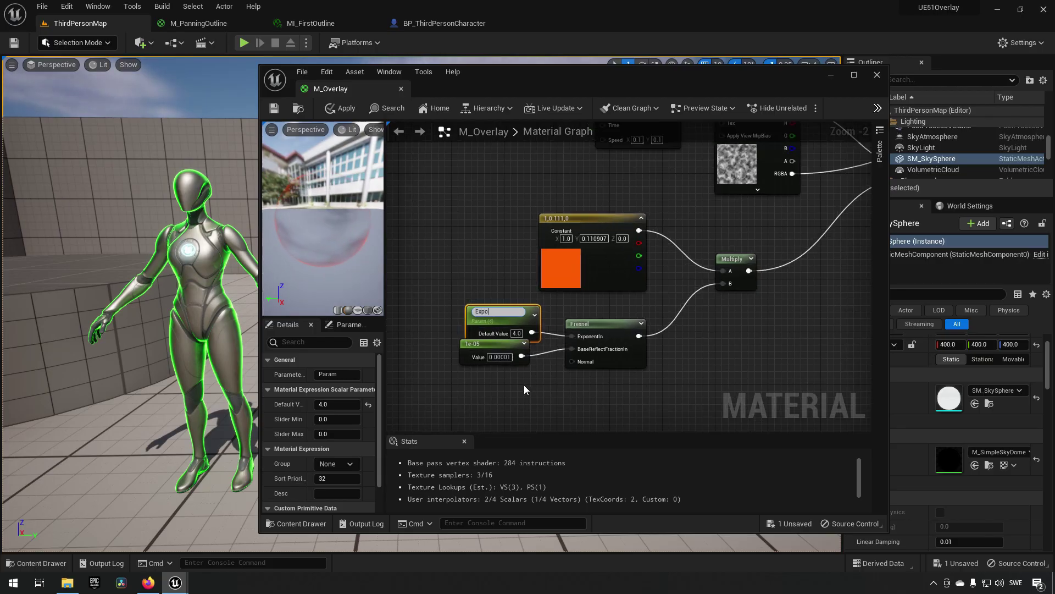
pyautogui.press('Return')
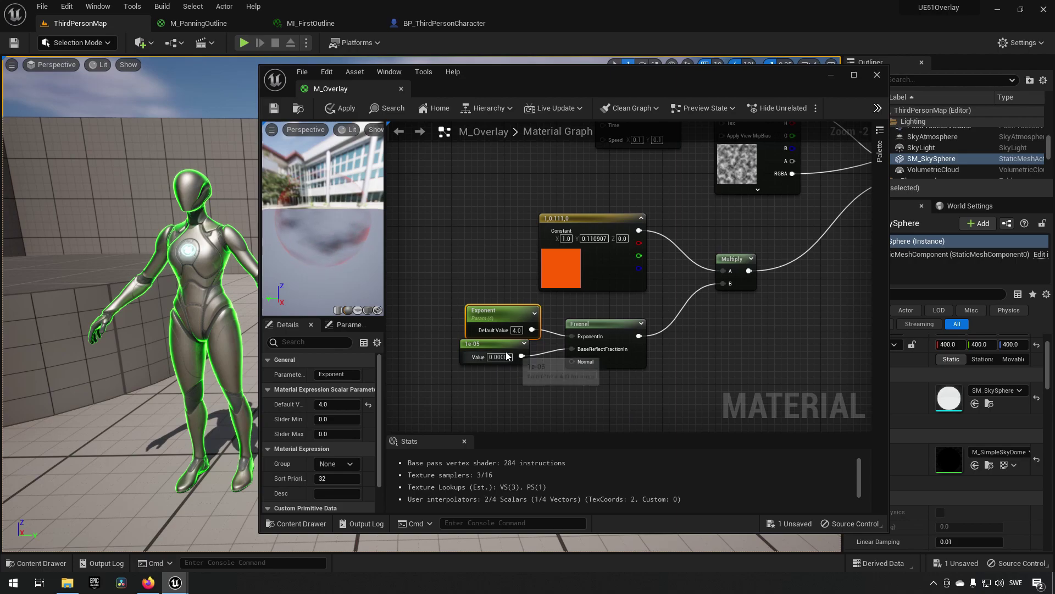
# - Convert the 1e-05 constant into a parameter named Fraction
pyautogui.moveTo(504, 343); pyautogui.dragTo(504, 364)
pyautogui.click(508, 329)
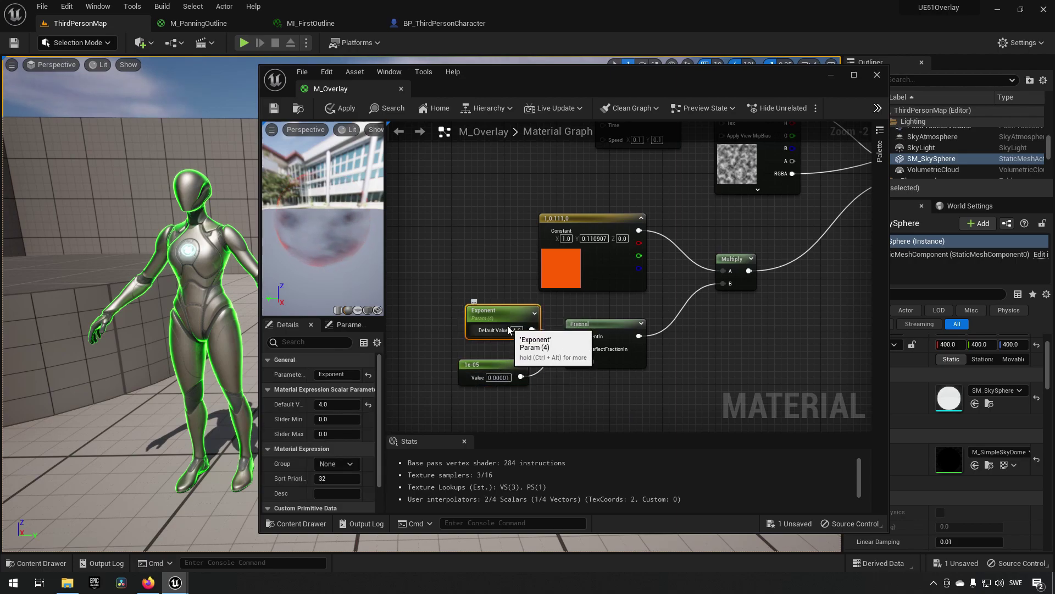
pyautogui.click(492, 367)
pyautogui.rightClick(493, 367)
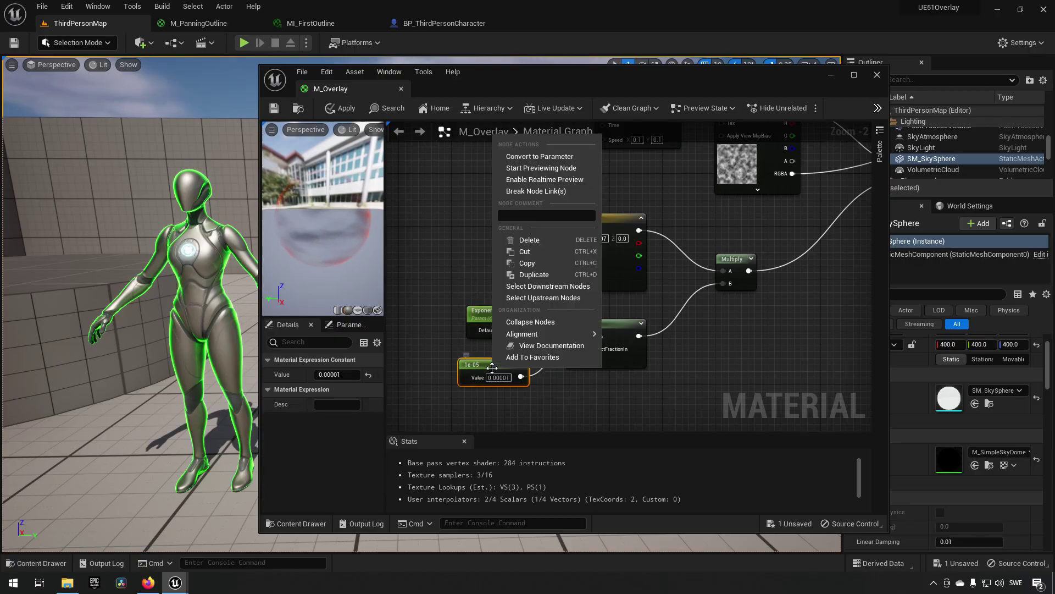
pyautogui.click(556, 158)
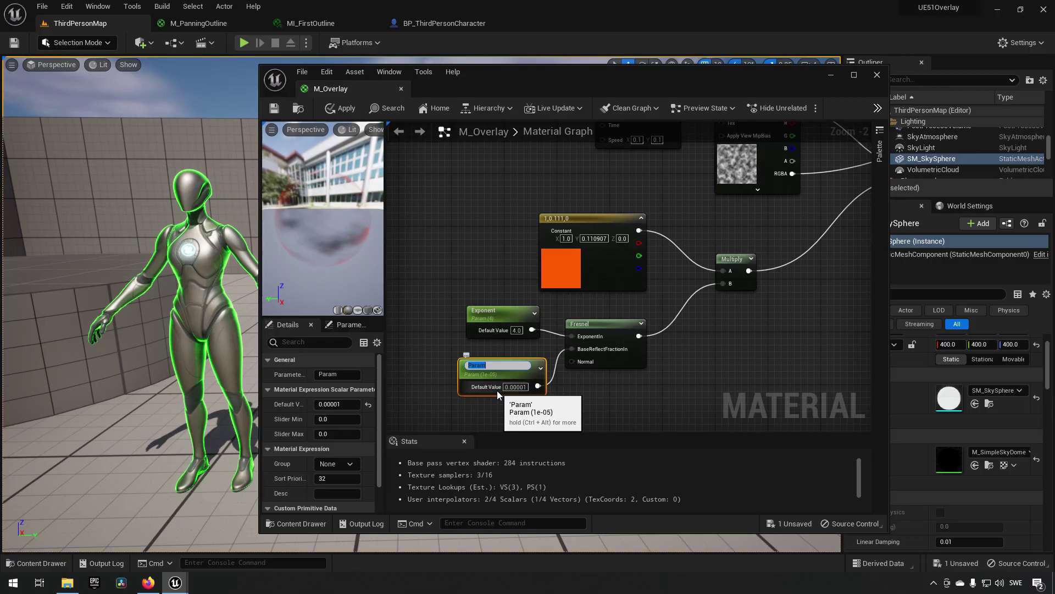
pyautogui.write('Fraction')
pyautogui.press('Return')
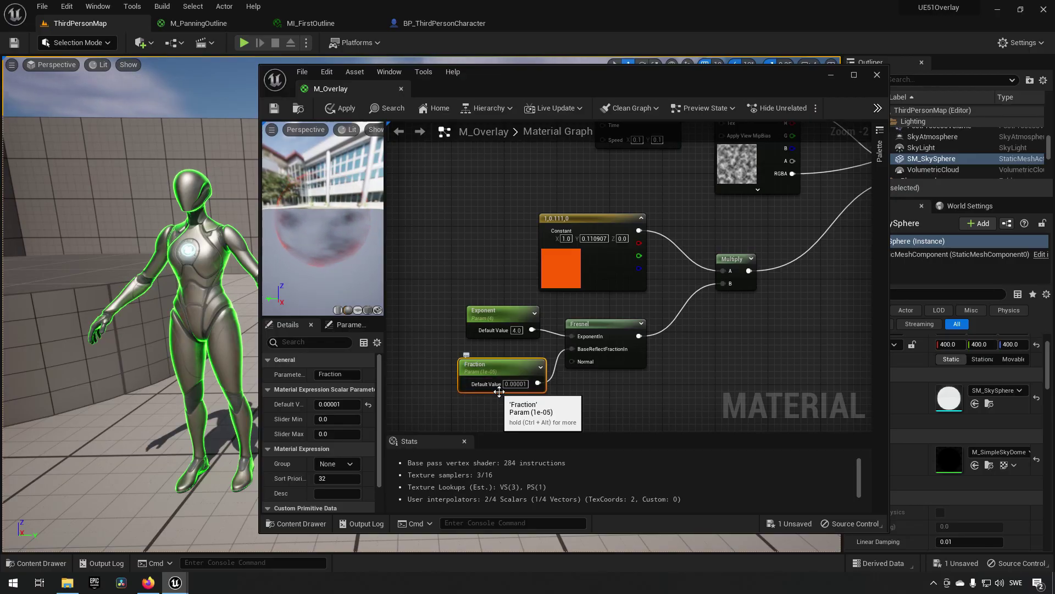
# - Convert the orange colour constant into a parameter named Color
pyautogui.rightClick(591, 214)
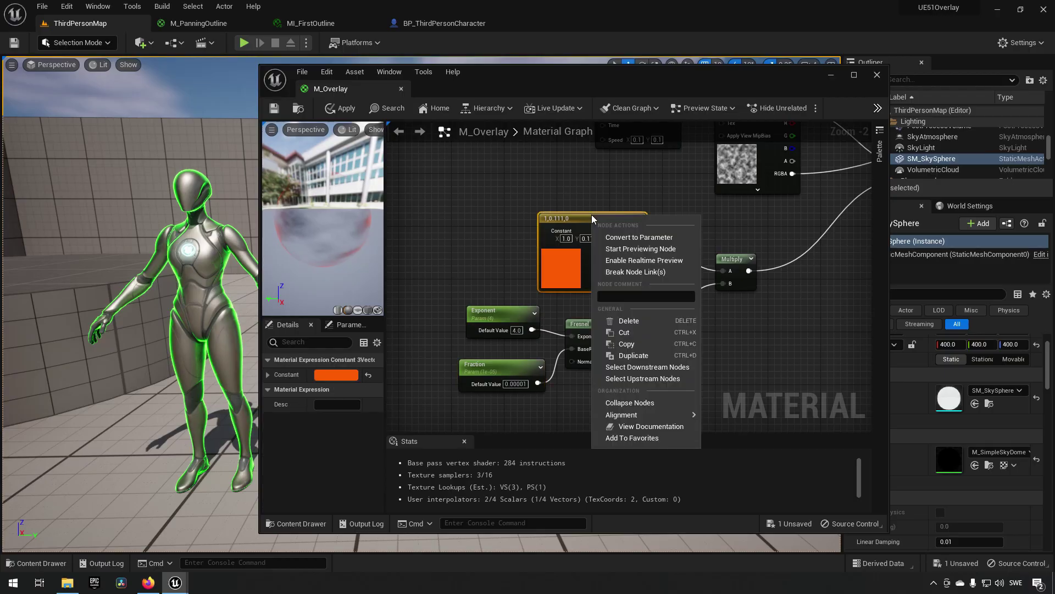
pyautogui.click(626, 236)
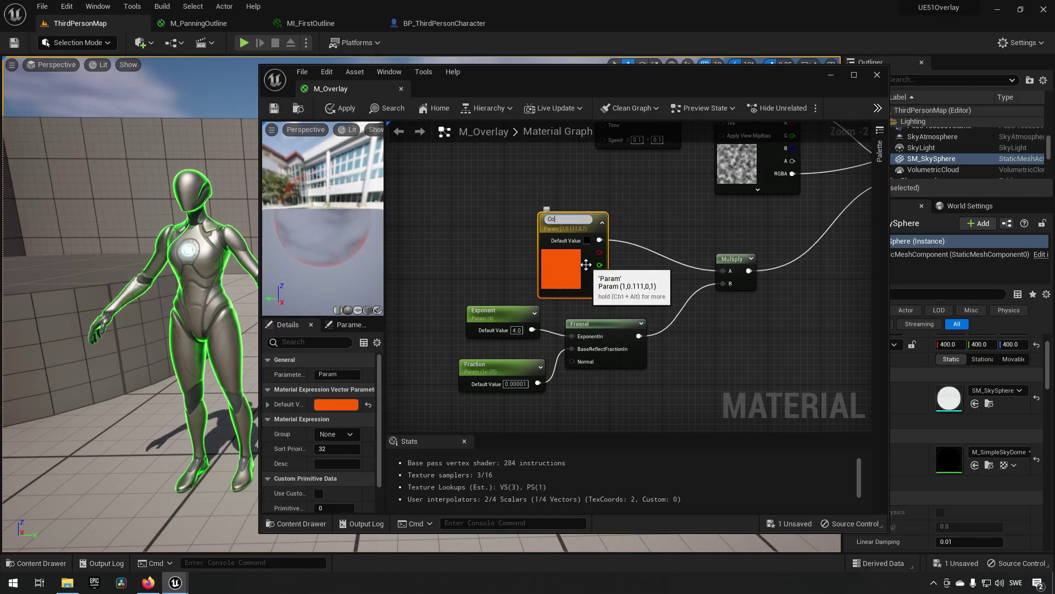
pyautogui.write('Color')
pyautogui.press('Return')
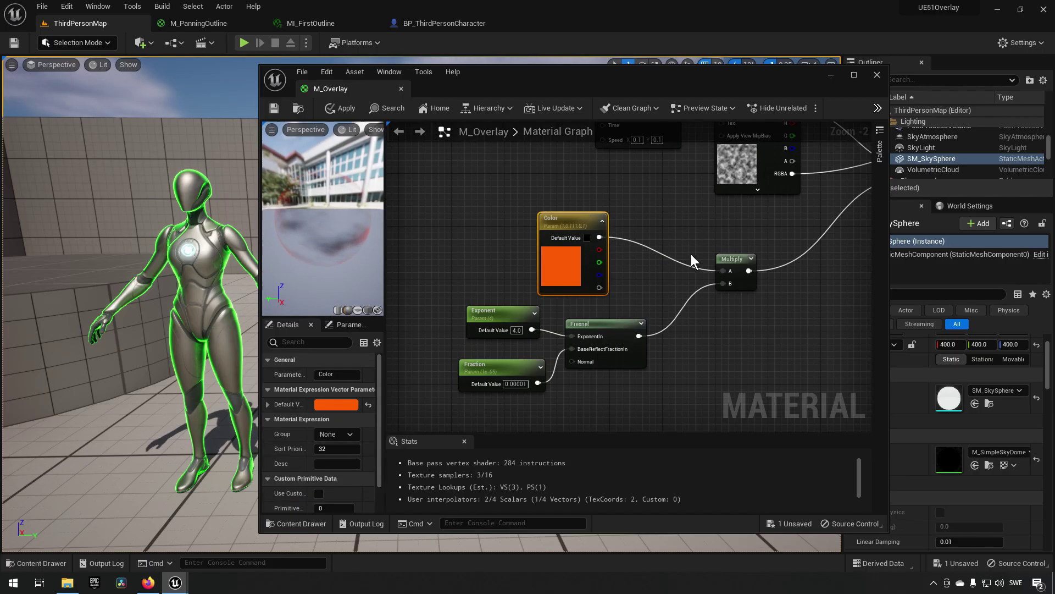
# - Convert the noise texture into a parameter named NoiseTexture and save the material
pyautogui.moveTo(697, 255); pyautogui.dragTo(644, 333, button='right')
pyautogui.rightClick(710, 184)
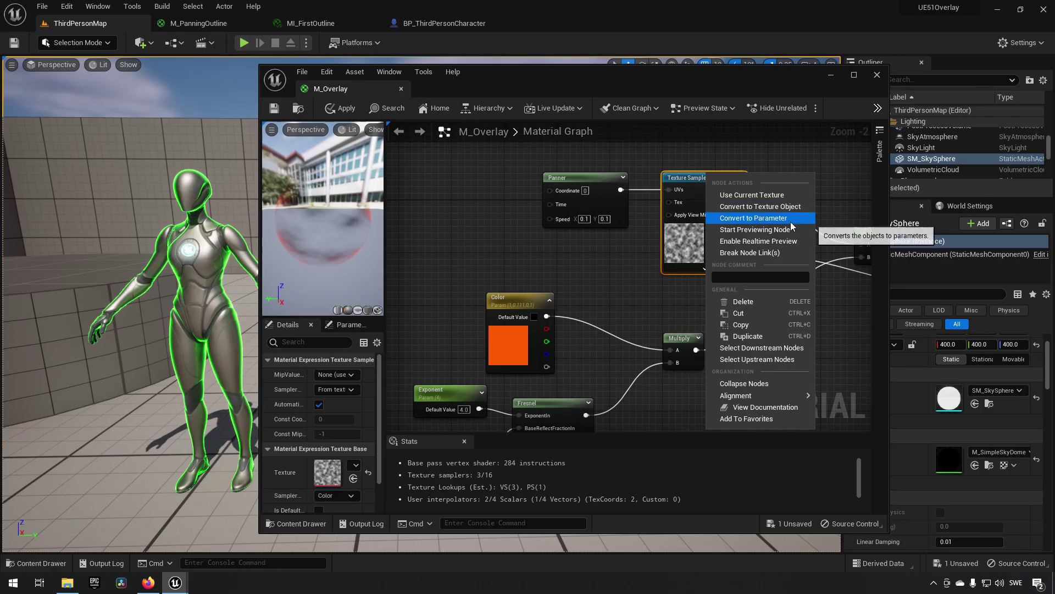
pyautogui.click(753, 218)
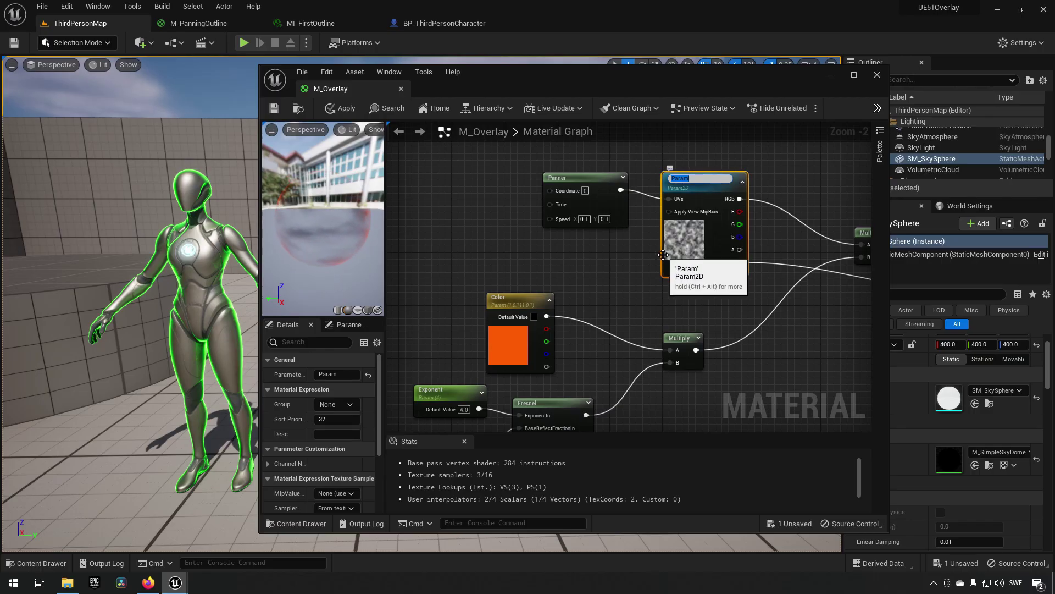
pyautogui.write('NoiseTexture')
pyautogui.press('Return')
pyautogui.moveTo(742, 361)
pyautogui.mouseDown(button='right')
pyautogui.moveTo(793, 301)
pyautogui.moveTo(756, 368)
pyautogui.mouseUp(button='right')
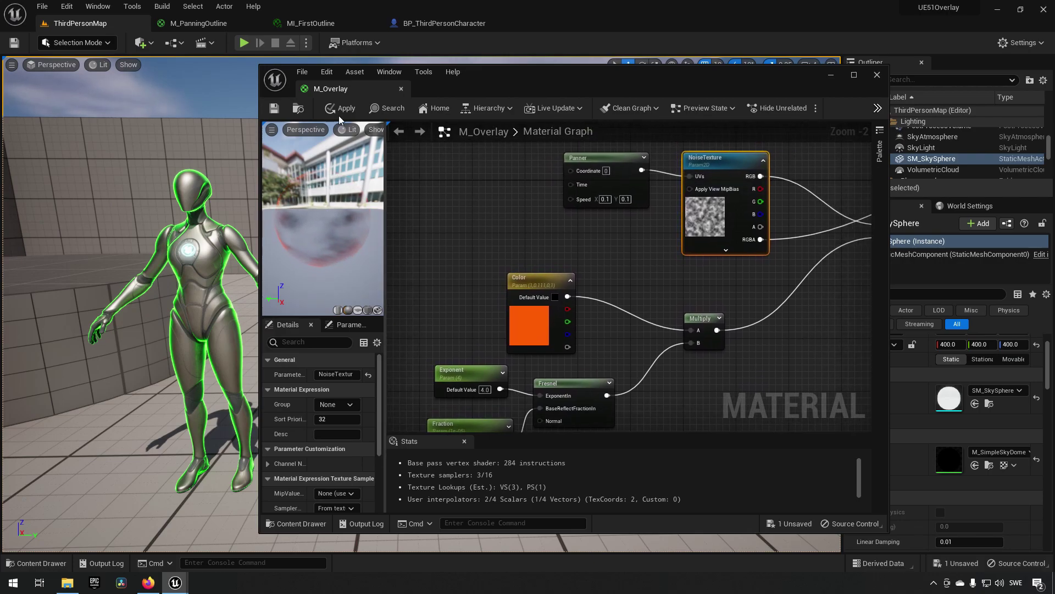
pyautogui.click(273, 109)
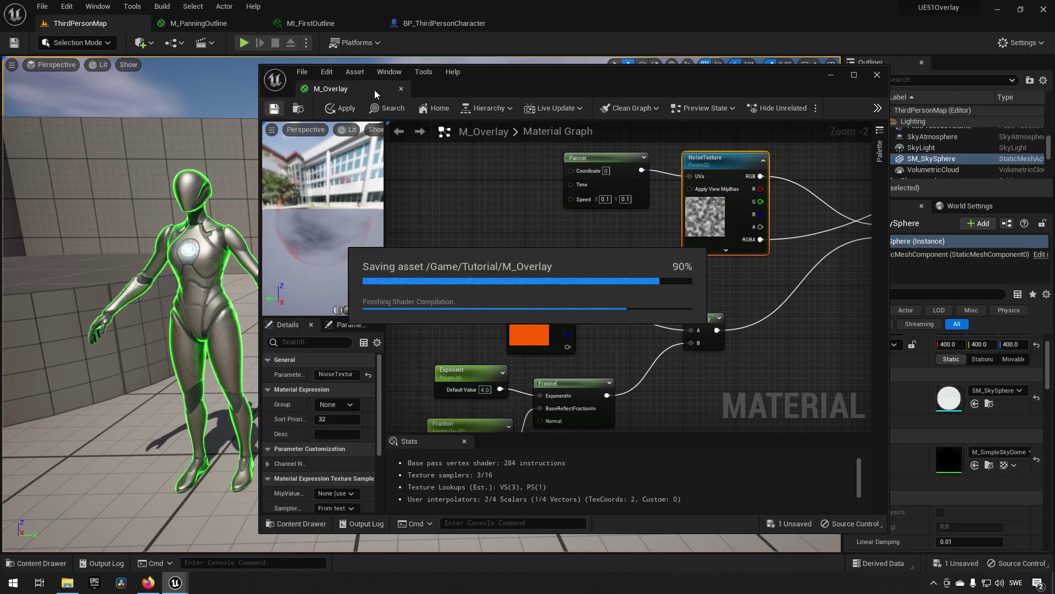
# - Create a material instance of M_Overlay named MI_Overlay in Tutorial and open it
pyautogui.hotkey('ctrl', 'b')
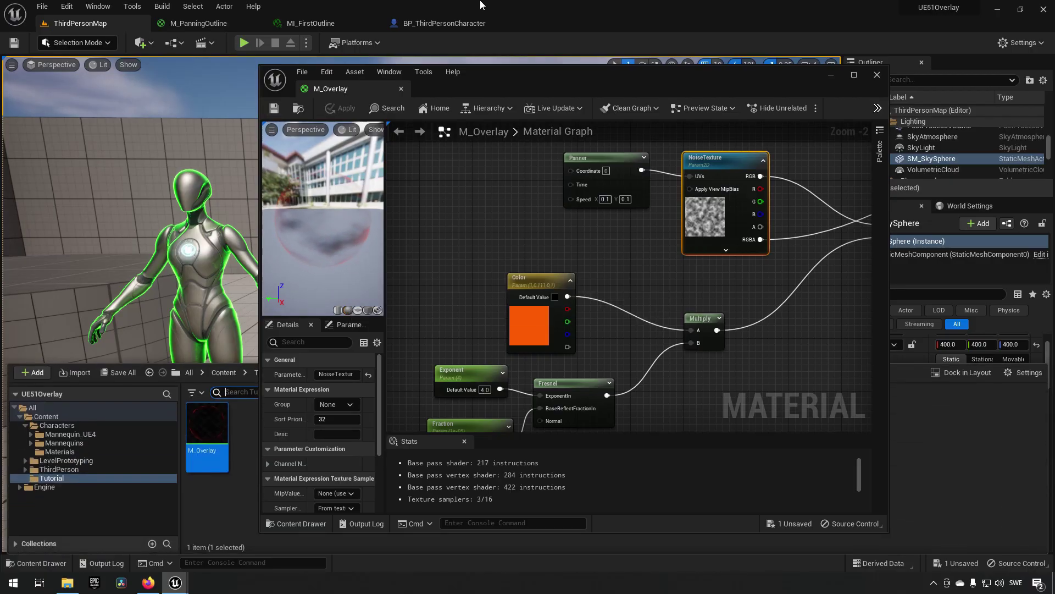
pyautogui.moveTo(339, 89); pyautogui.dragTo(526, 28)
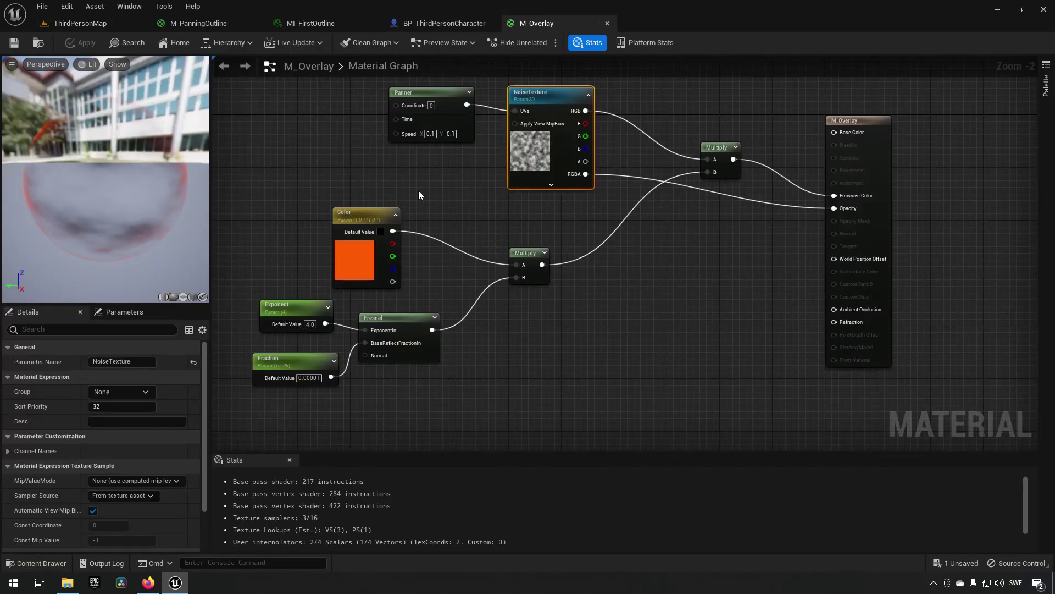
pyautogui.hotkey('ctrl', 'space')
pyautogui.click(381, 482)
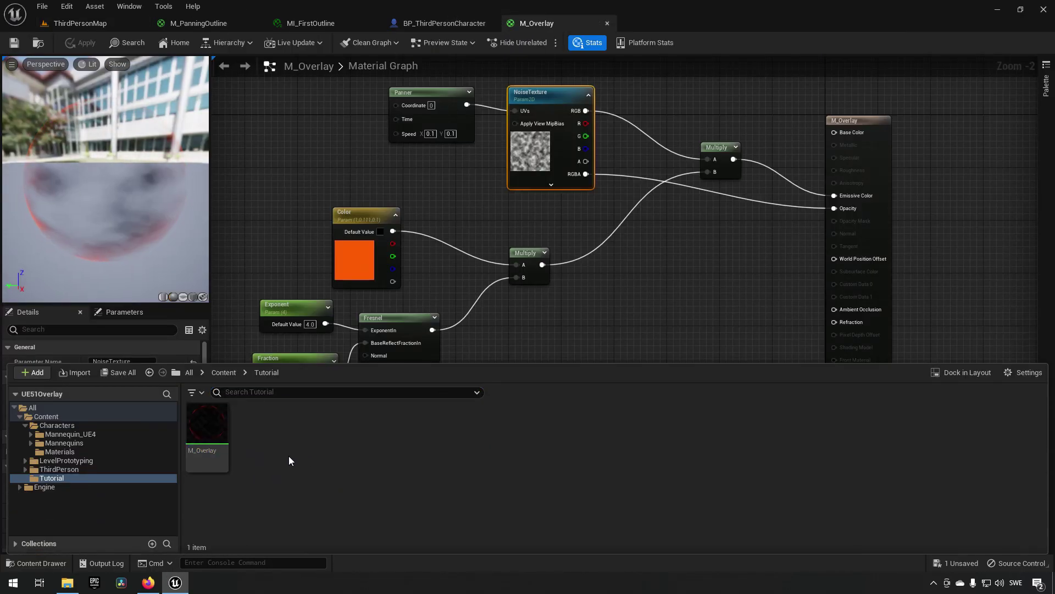
pyautogui.rightClick(213, 431)
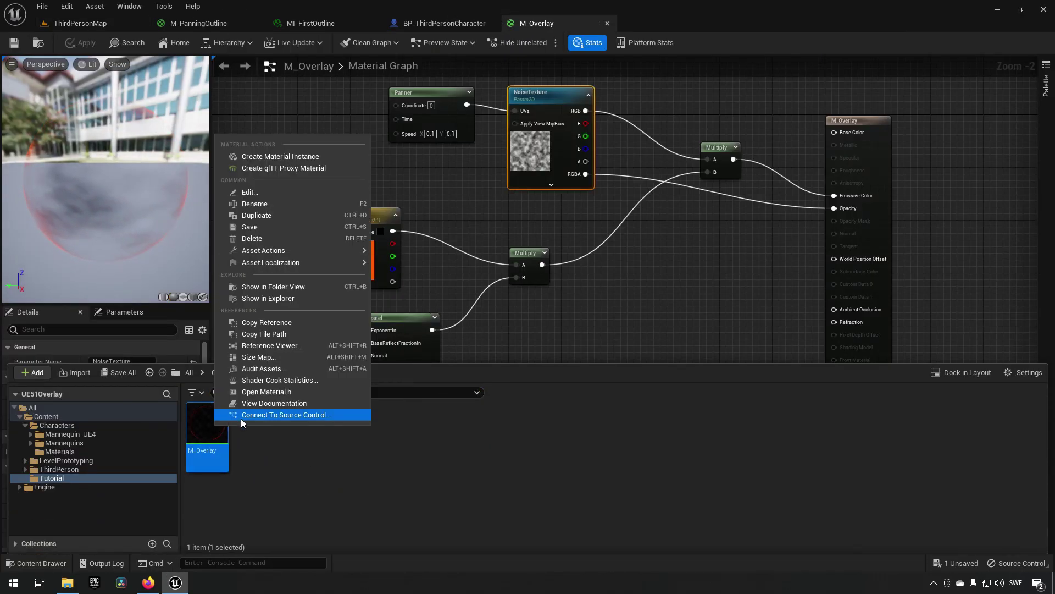
pyautogui.click(306, 157)
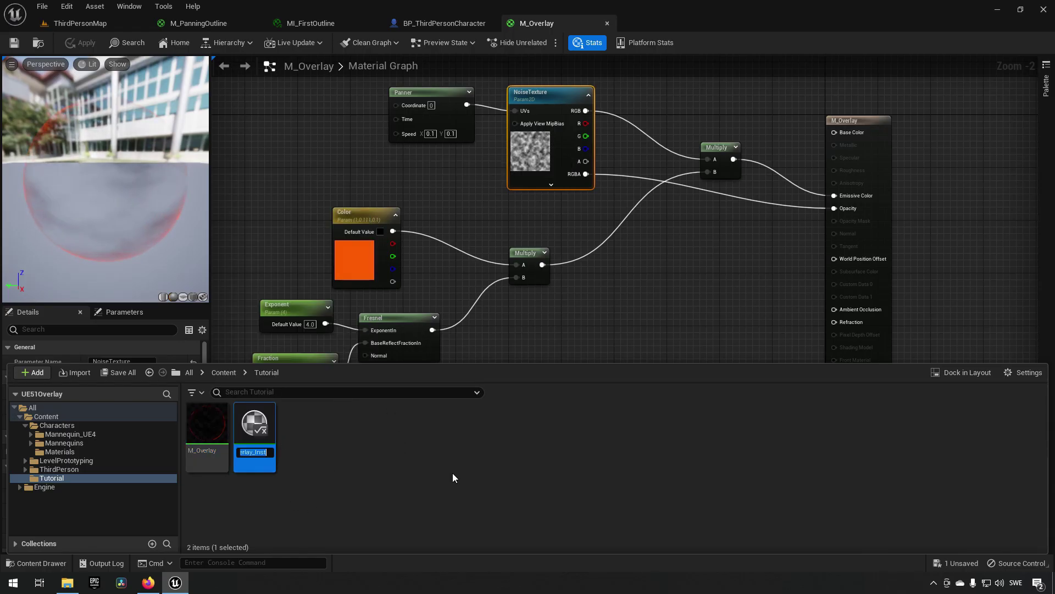
pyautogui.write('MI')
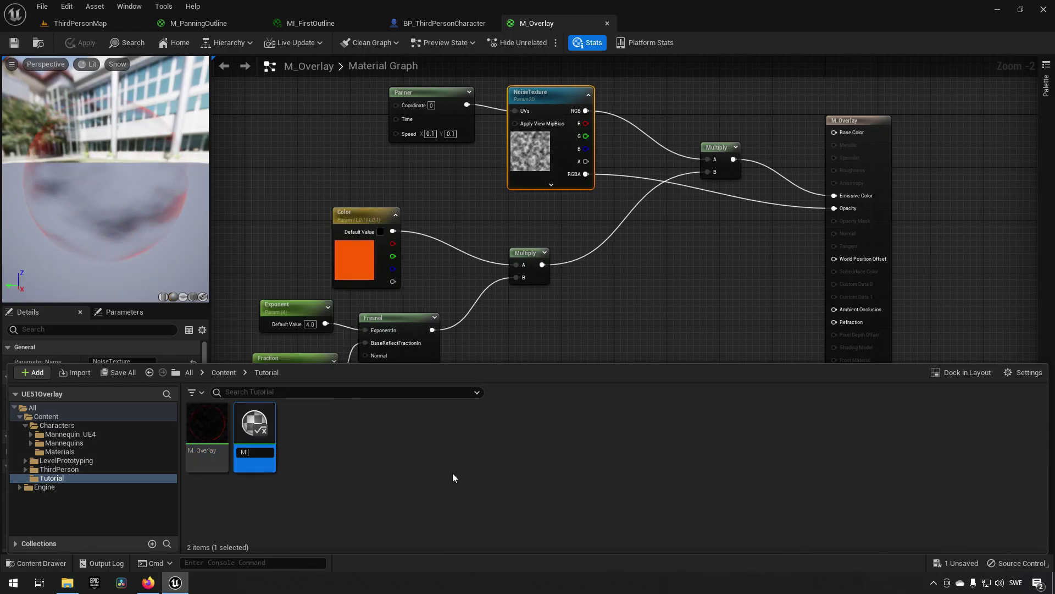
pyautogui.write('_Overl')
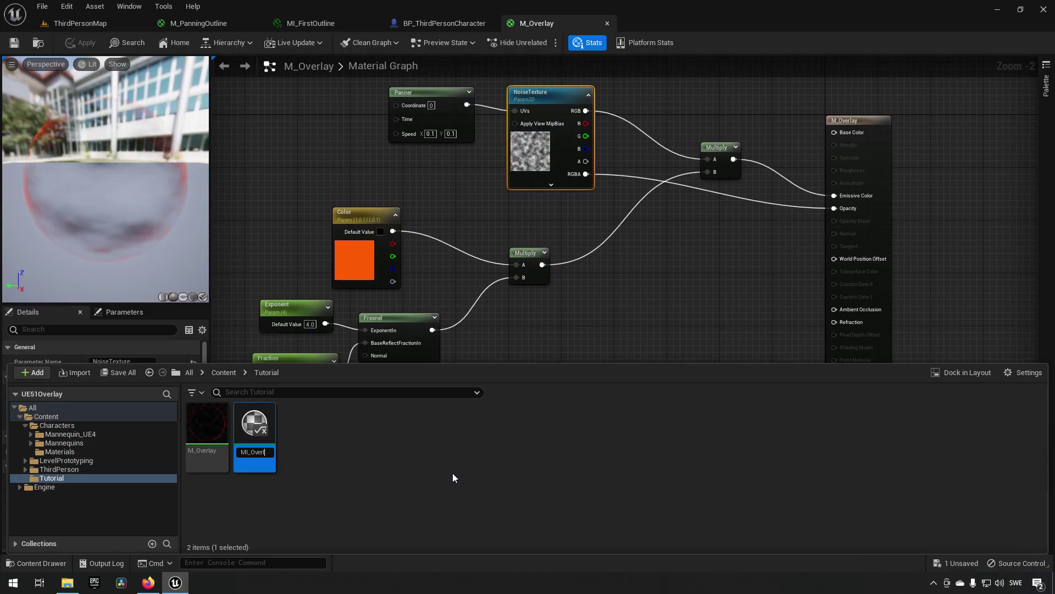
pyautogui.write('ay')
pyautogui.press('Return')
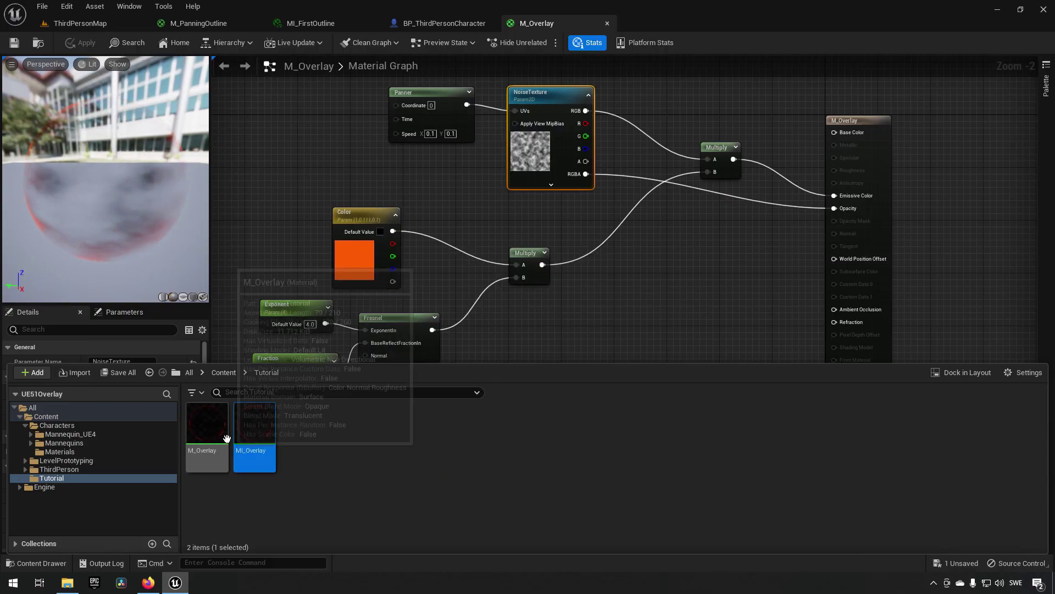
pyautogui.doubleClick(256, 434)
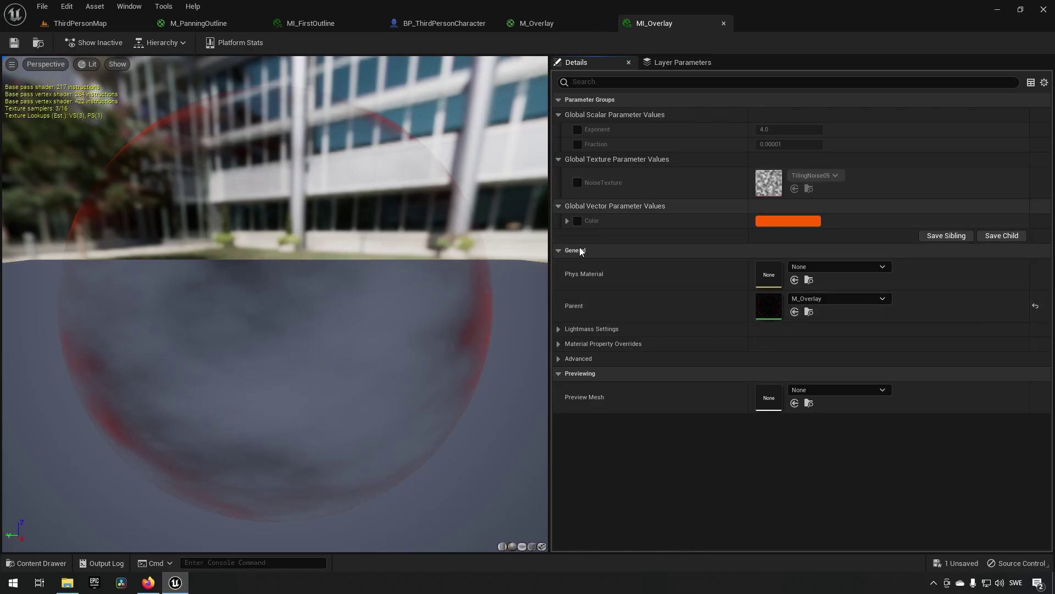
# - Override MI_Overlay's Color with R set to 50 and float its editor separately
pyautogui.click(566, 221)
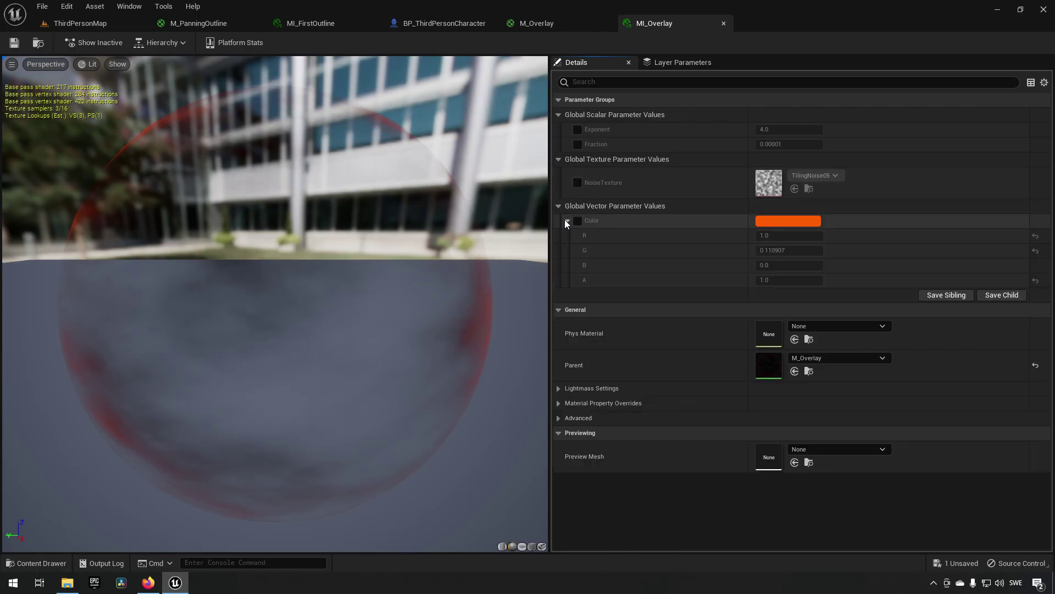
pyautogui.click(578, 220)
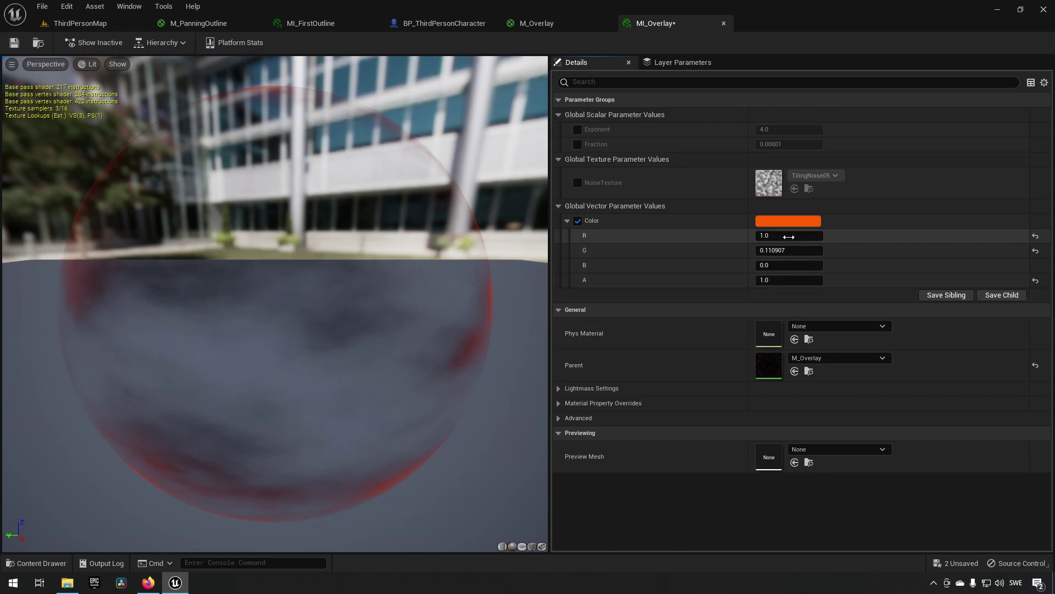
pyautogui.write('50')
pyautogui.press('Return')
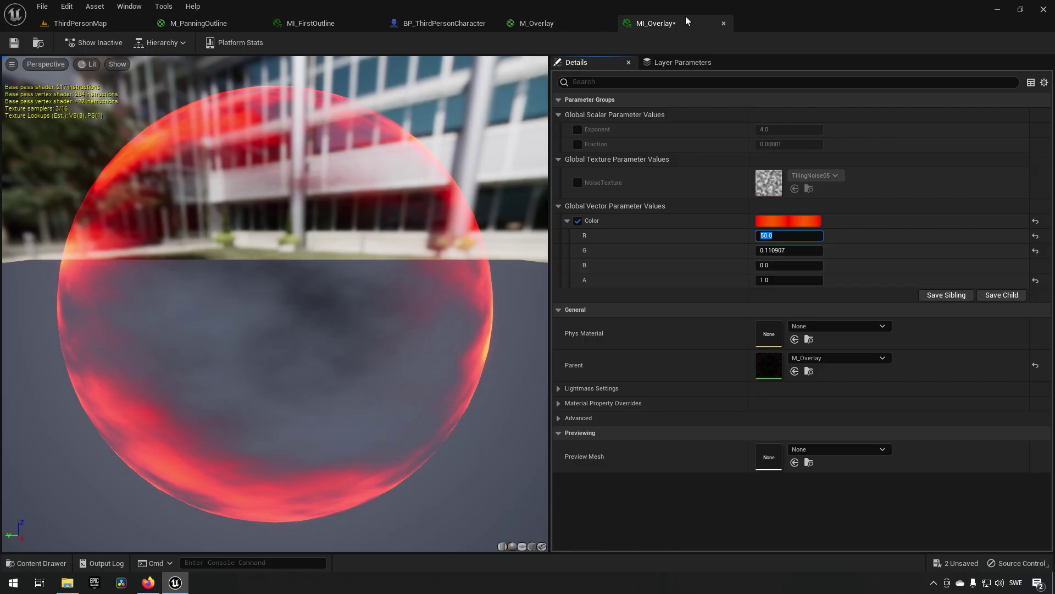
pyautogui.moveTo(679, 22); pyautogui.dragTo(674, 56)
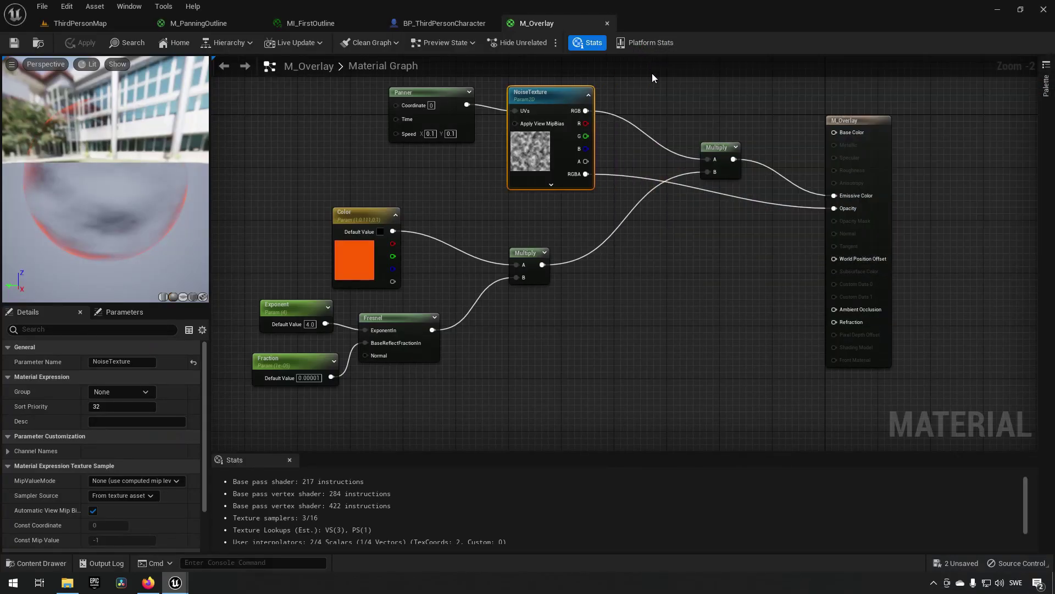
# - Set MI_Overlay's Color red value back to 1.0
pyautogui.scroll(-2, 893, 246)
pyautogui.click(952, 233)
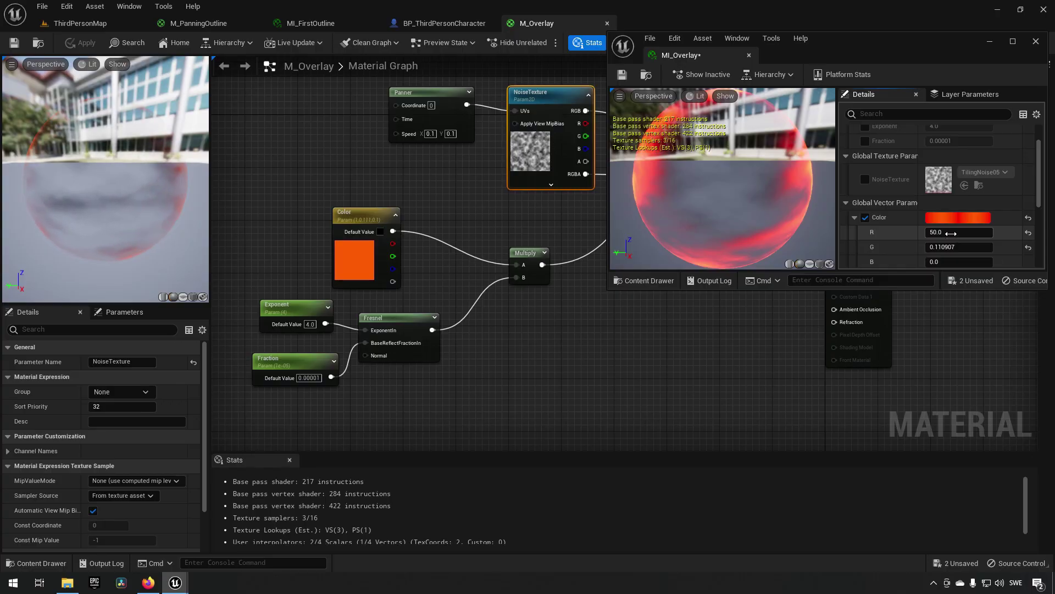
pyautogui.write('1')
pyautogui.press('Return')
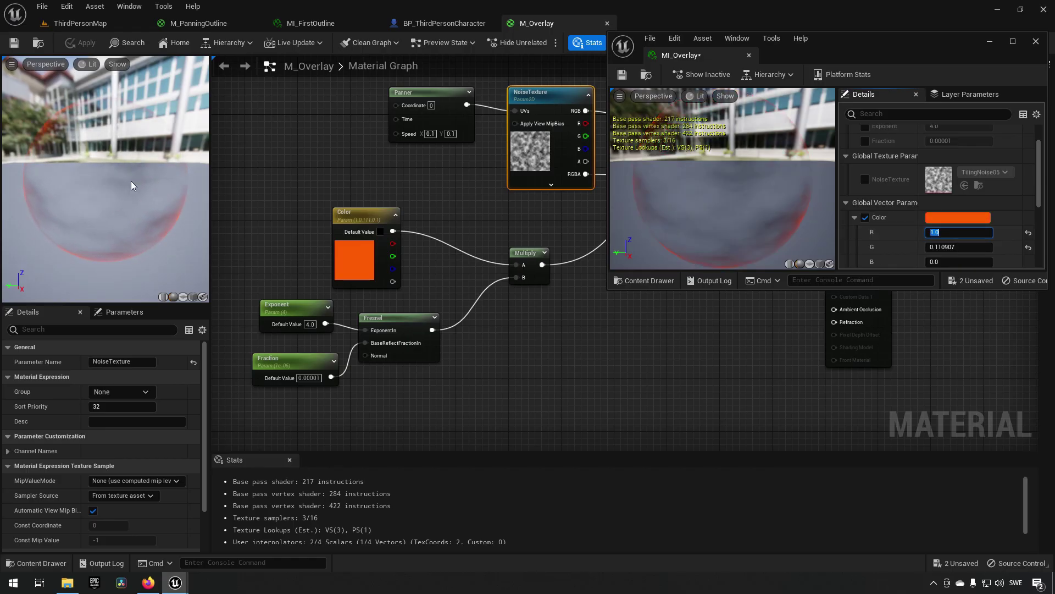
# - Assign MI_Overlay as the middle mannequin's Overlay Material in ThirdPersonMap
pyautogui.click(91, 24)
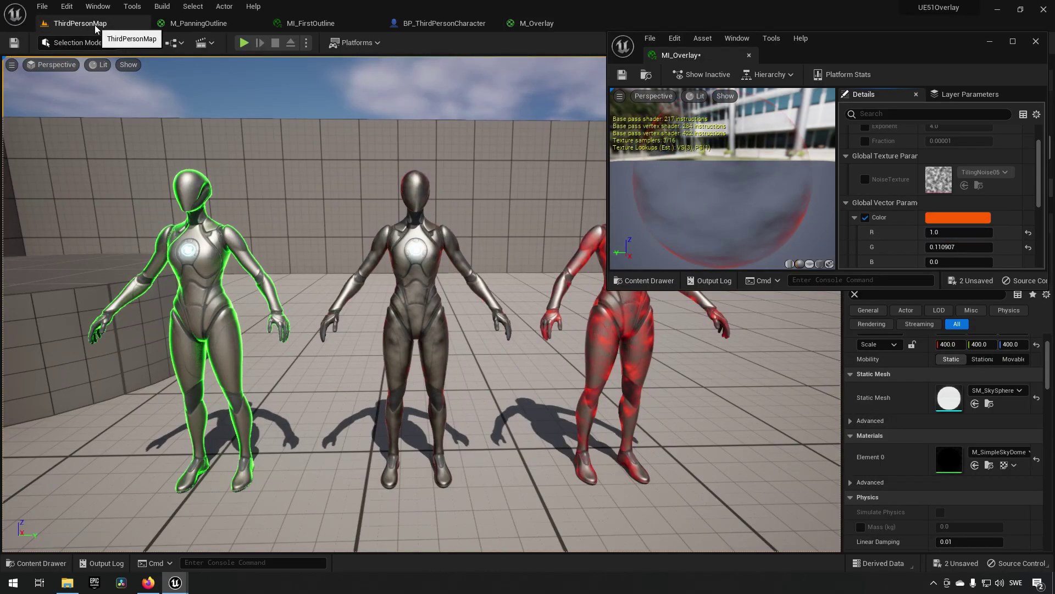
pyautogui.click(429, 285)
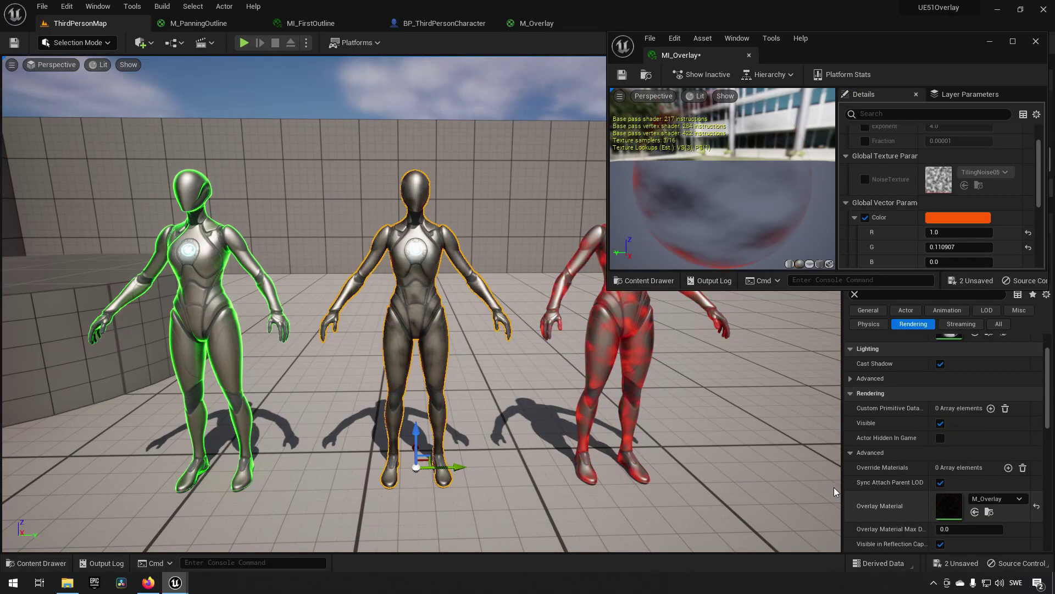
pyautogui.hotkey('ctrl', 'space')
pyautogui.moveTo(275, 471); pyautogui.dragTo(960, 514)
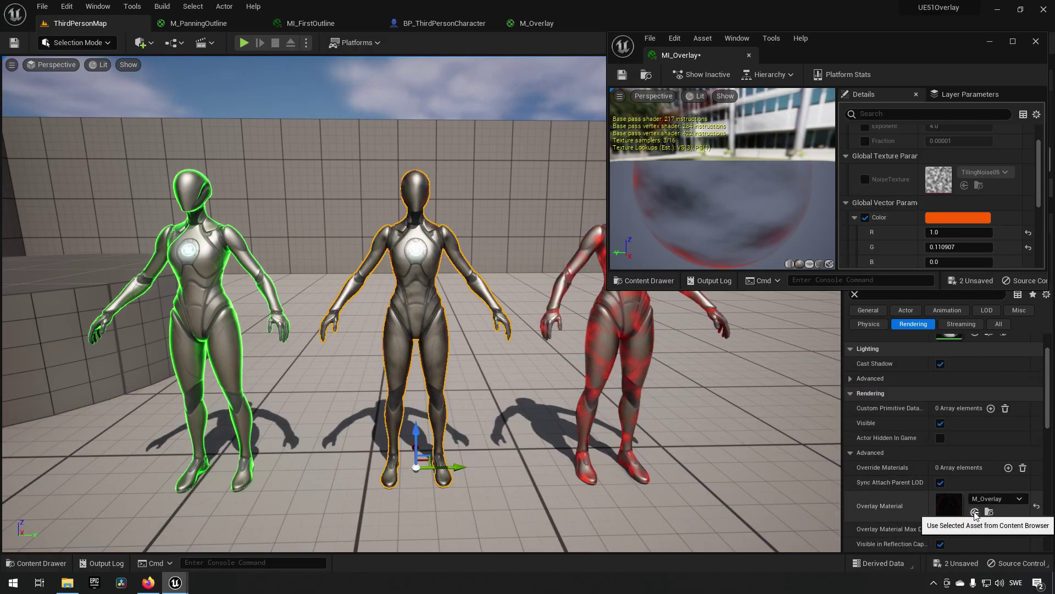
pyautogui.click(975, 512)
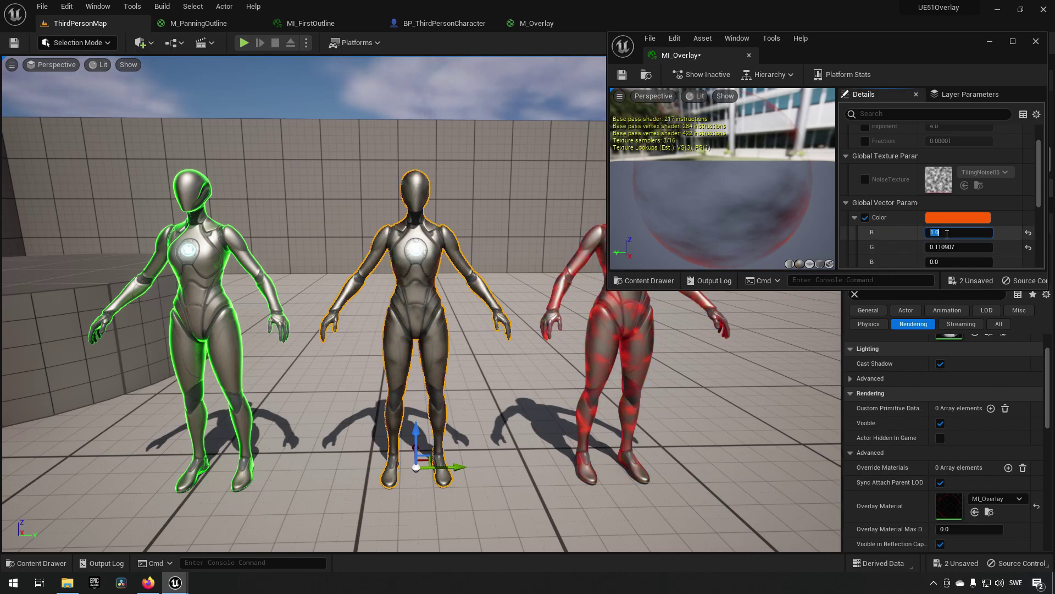
# - Raise MI_Overlay's red value through 5 and 50 to 100
pyautogui.press('Return')
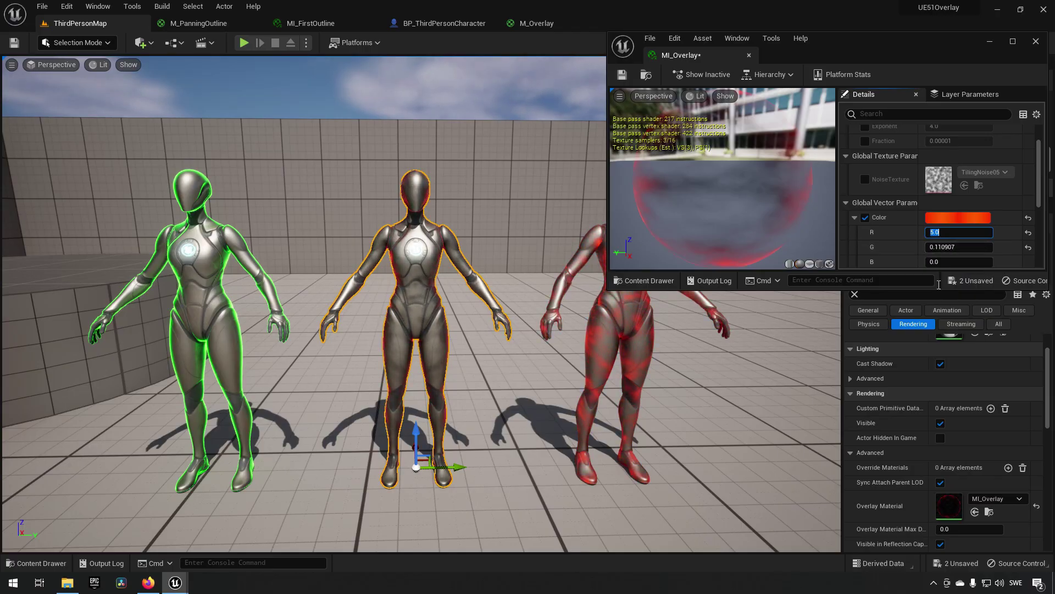
pyautogui.write('50')
pyautogui.press('Return')
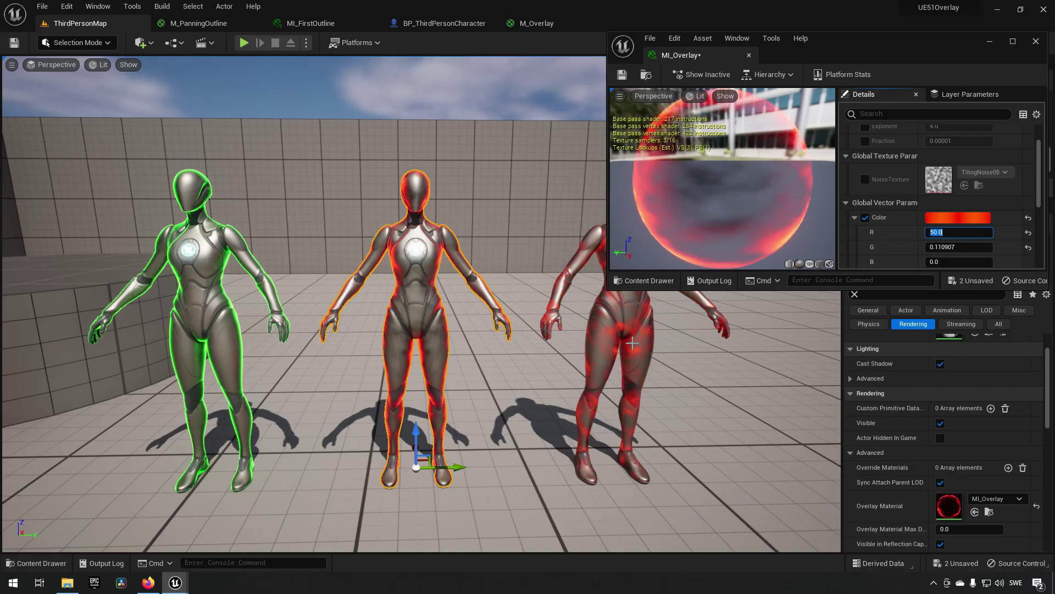
pyautogui.moveTo(510, 366); pyautogui.dragTo(660, 323, button='right')
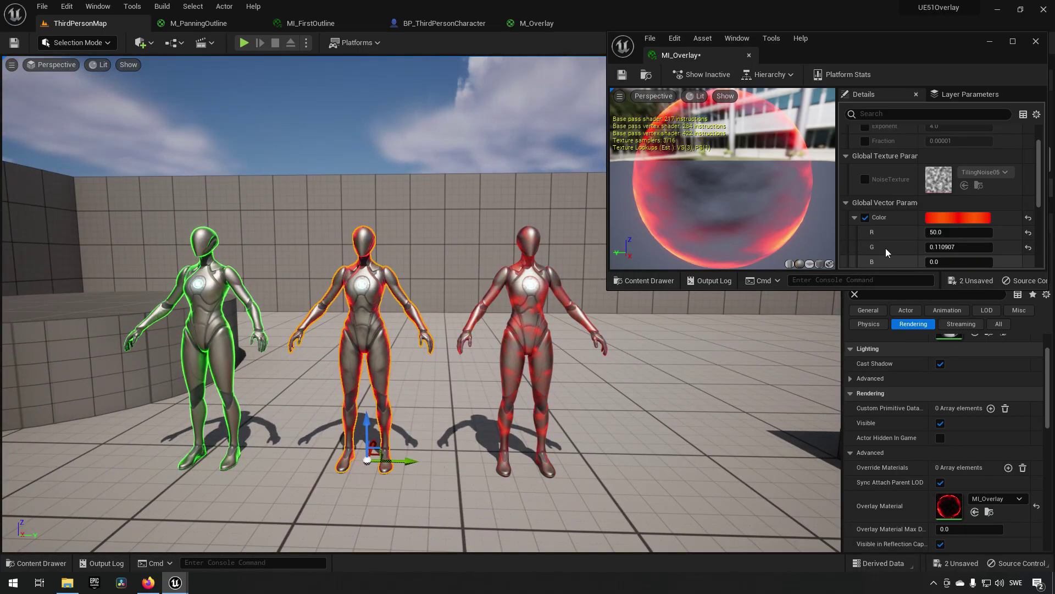
pyautogui.scroll(3, 886, 232)
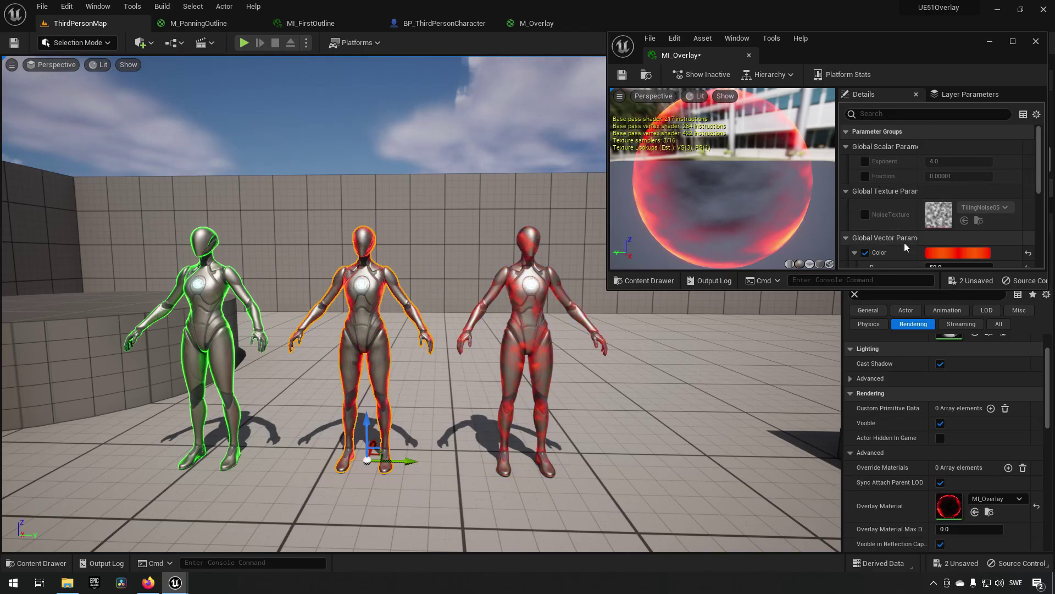
pyautogui.scroll(-1, 902, 242)
pyautogui.click(959, 250)
pyautogui.write('1')
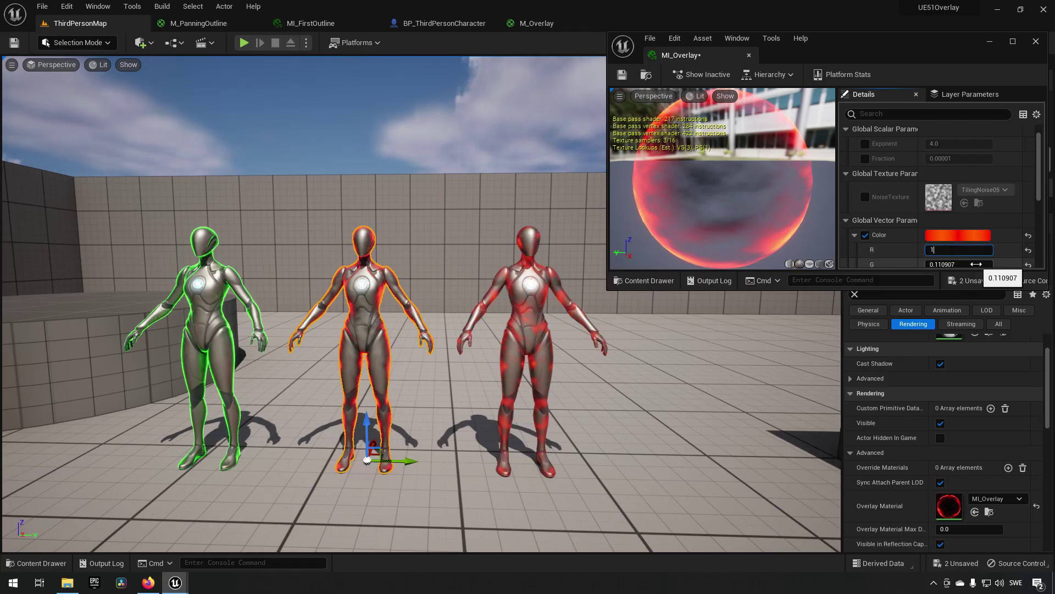
pyautogui.write('00')
pyautogui.press('Return')
pyautogui.scroll(6, 442, 341)
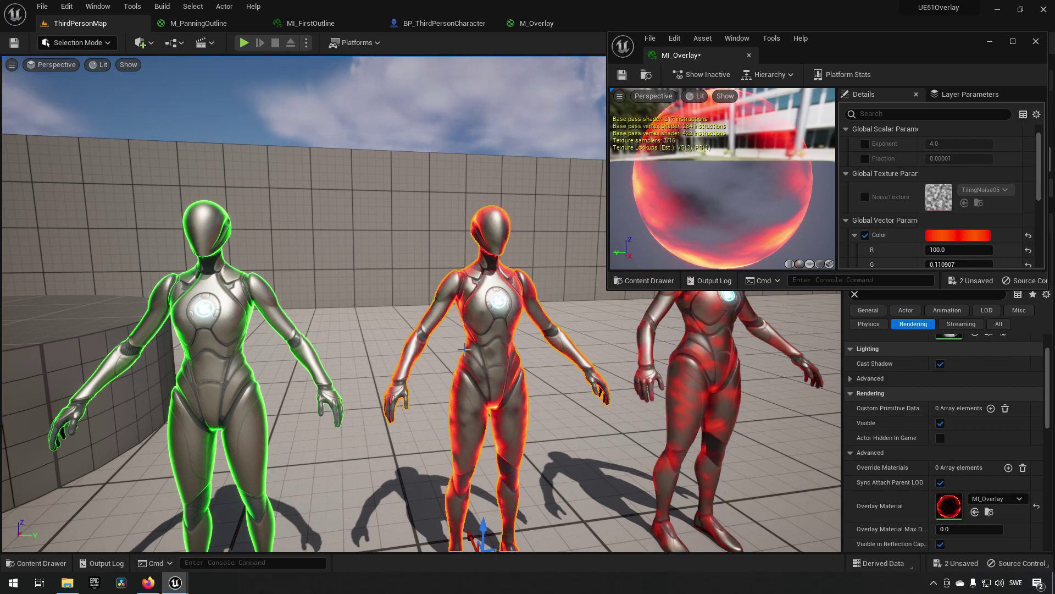
pyautogui.scroll(-5, 415, 355)
pyautogui.scroll(-3, 415, 354)
# - Select the right, middle and left mannequins in turn to compare their overlay materials
pyautogui.moveTo(414, 355); pyautogui.dragTo(589, 317, button='right')
pyautogui.click(510, 312)
pyautogui.click(376, 327)
pyautogui.click(269, 342)
pyautogui.click(366, 330)
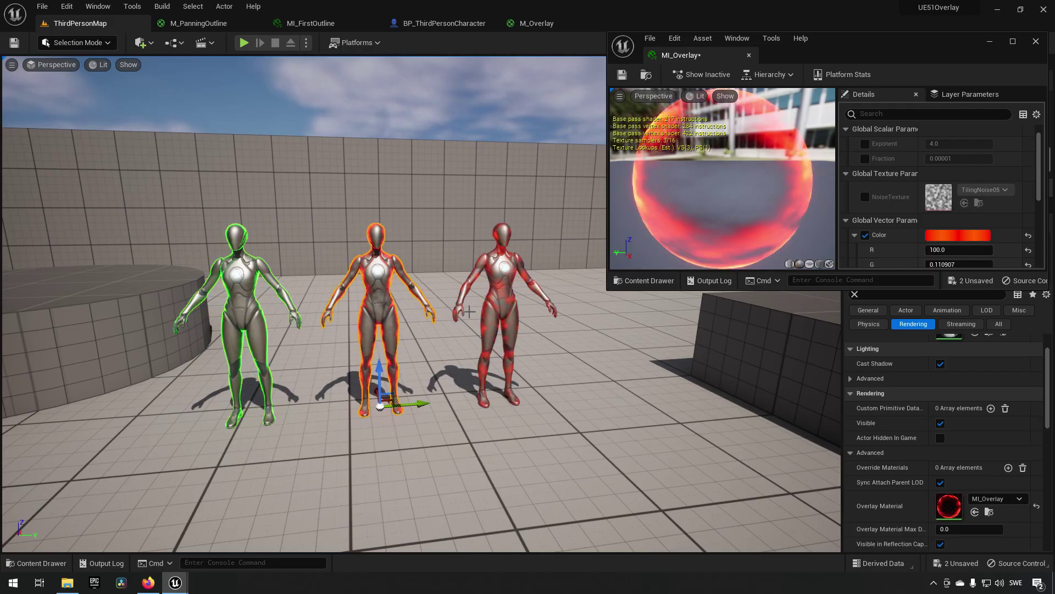
pyautogui.click(500, 330)
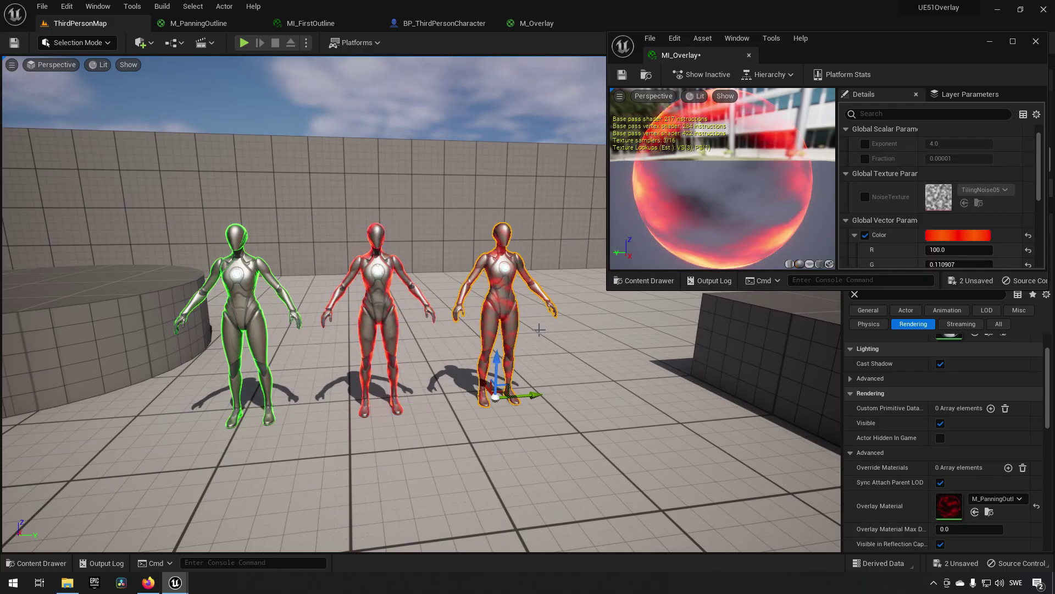
# - Save MI_Overlay and dock its editor back among the main tabs
pyautogui.click(418, 483)
pyautogui.moveTo(417, 484); pyautogui.dragTo(406, 483, button='right')
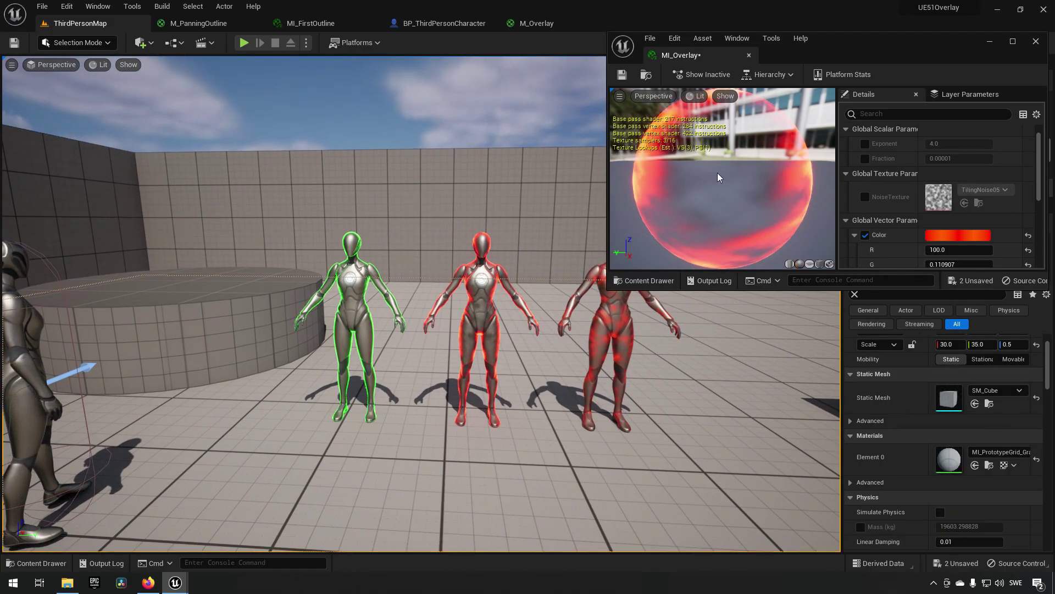
pyautogui.click(622, 75)
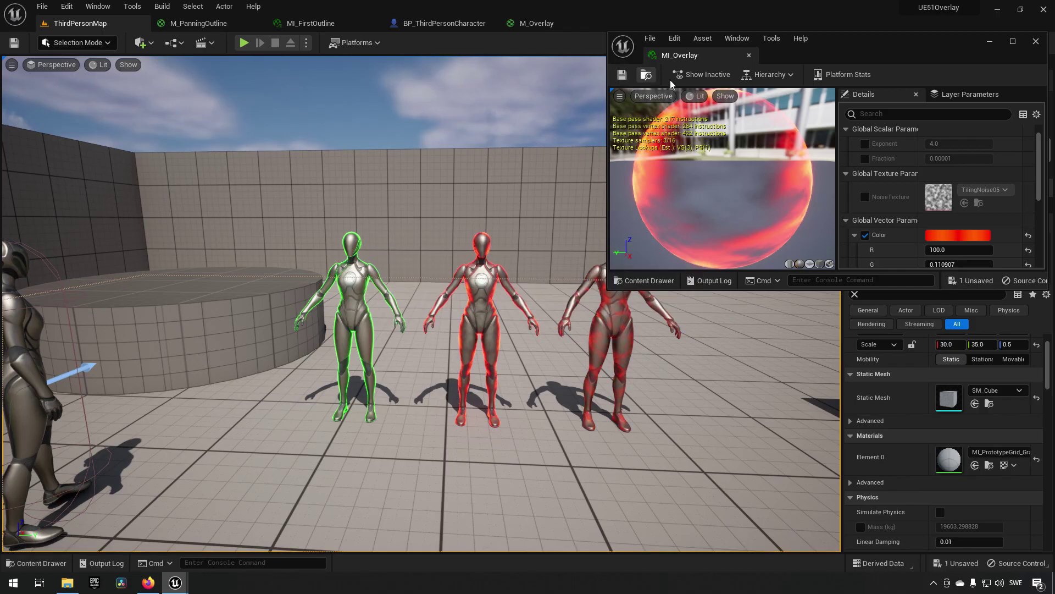
pyautogui.moveTo(690, 58); pyautogui.dragTo(615, 28)
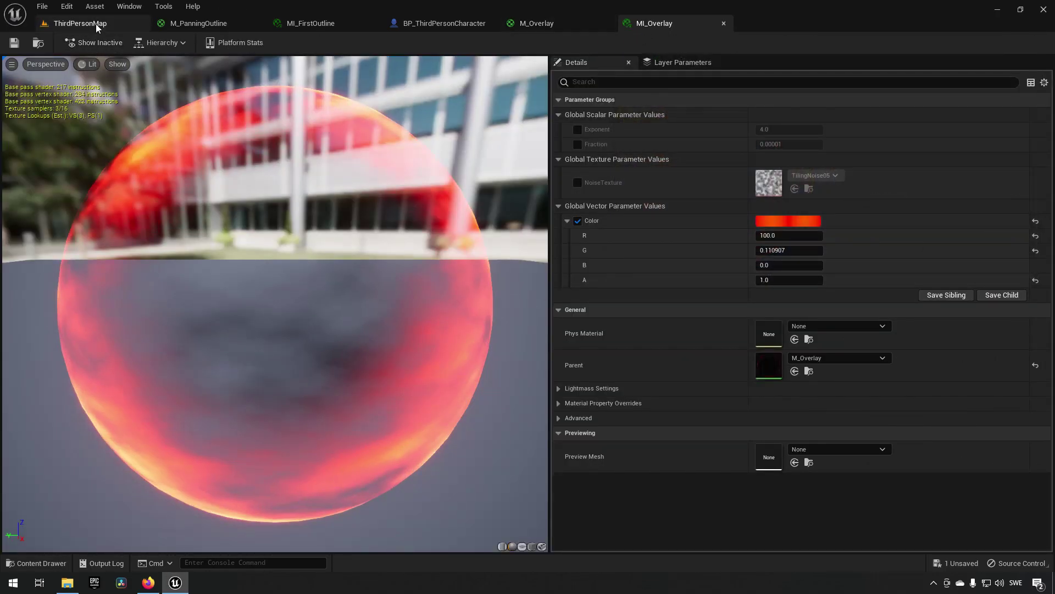
# - Return to ThirdPersonMap and select the player character BP_ThirdPersonCharacter
pyautogui.click(96, 24)
pyautogui.moveTo(531, 351); pyautogui.dragTo(530, 350, button='right')
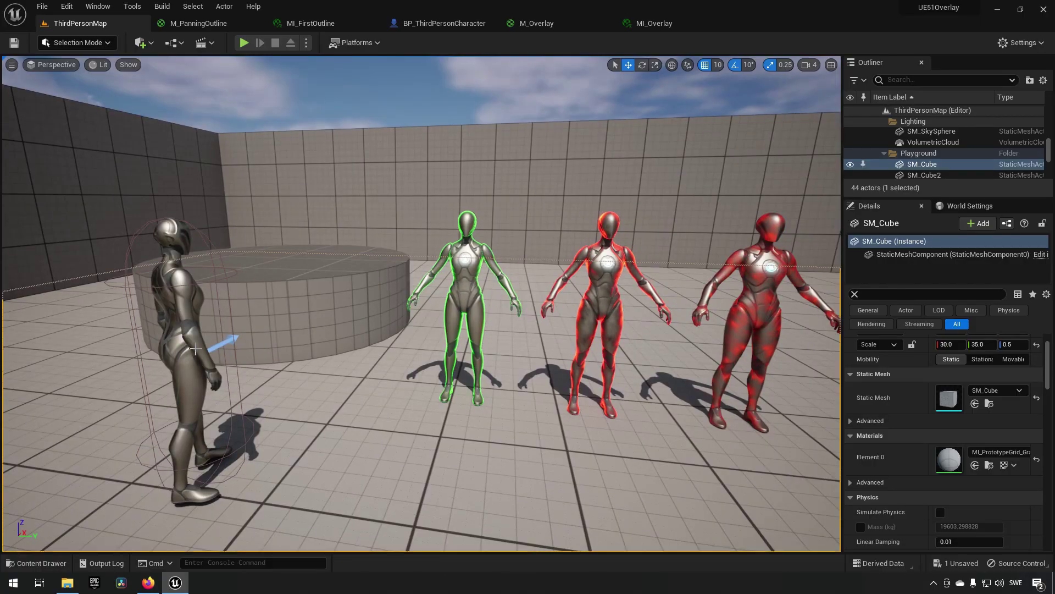
pyautogui.click(181, 357)
pyautogui.scroll(-4, 440, 369)
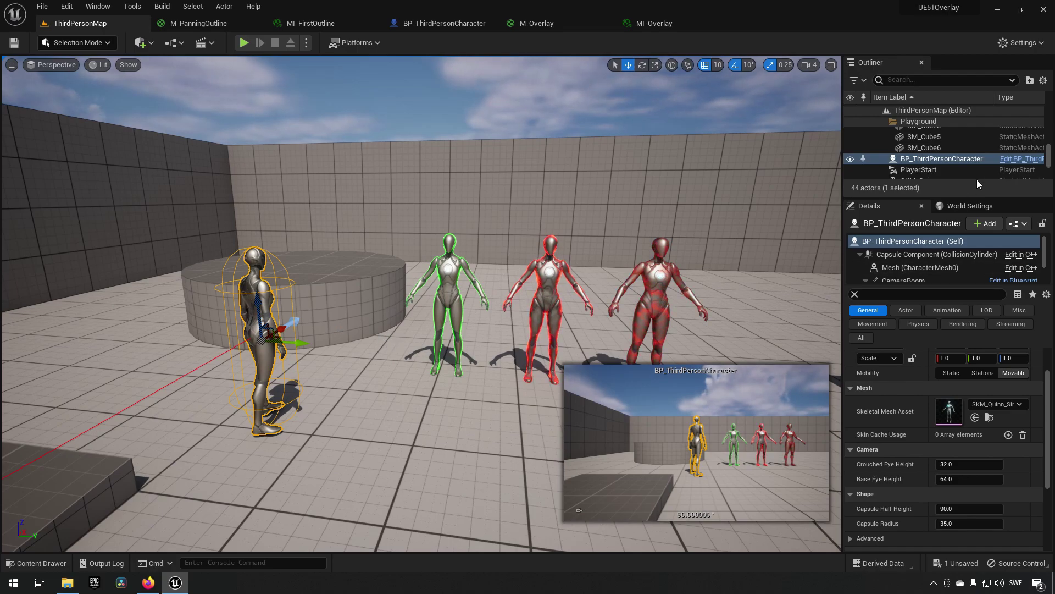
# - Add an E keyboard event to BP_ThirdPersonCharacter's event graph
pyautogui.click(1021, 159)
pyautogui.scroll(2, 632, 254)
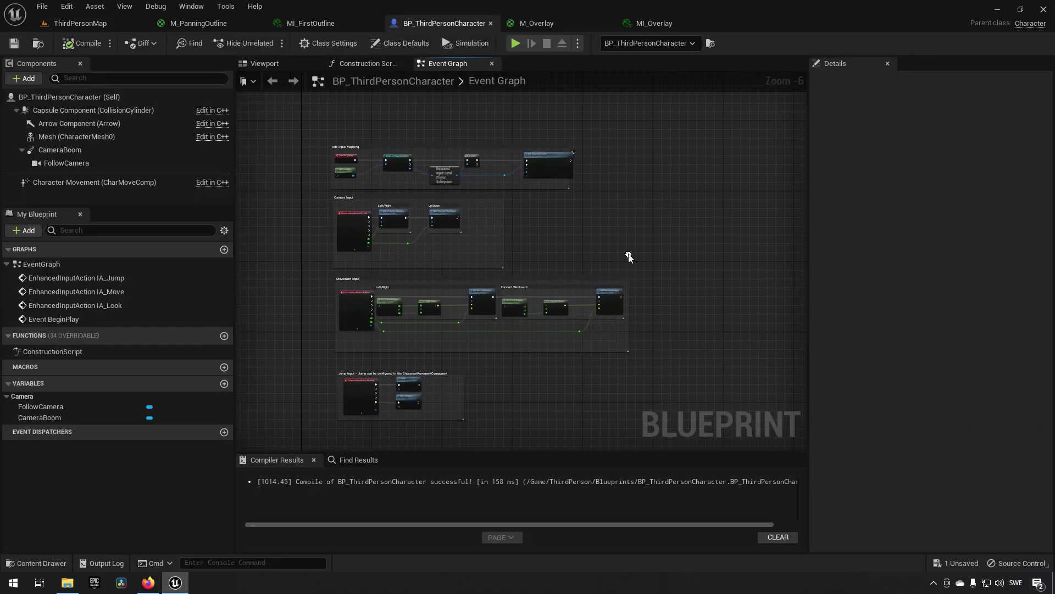
pyautogui.moveTo(629, 254); pyautogui.dragTo(569, 299, button='right')
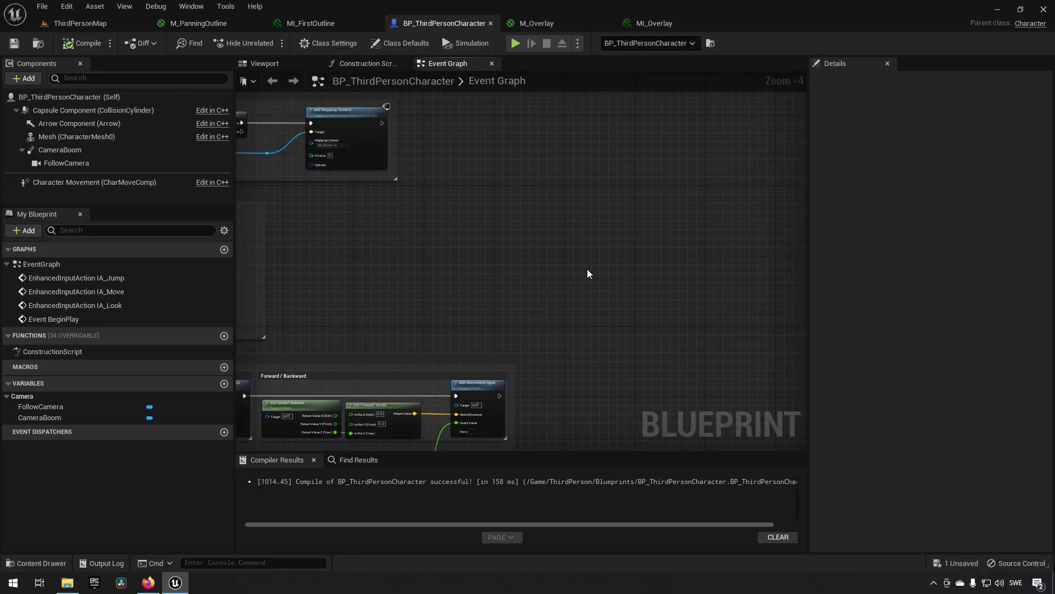
pyautogui.rightClick(524, 248)
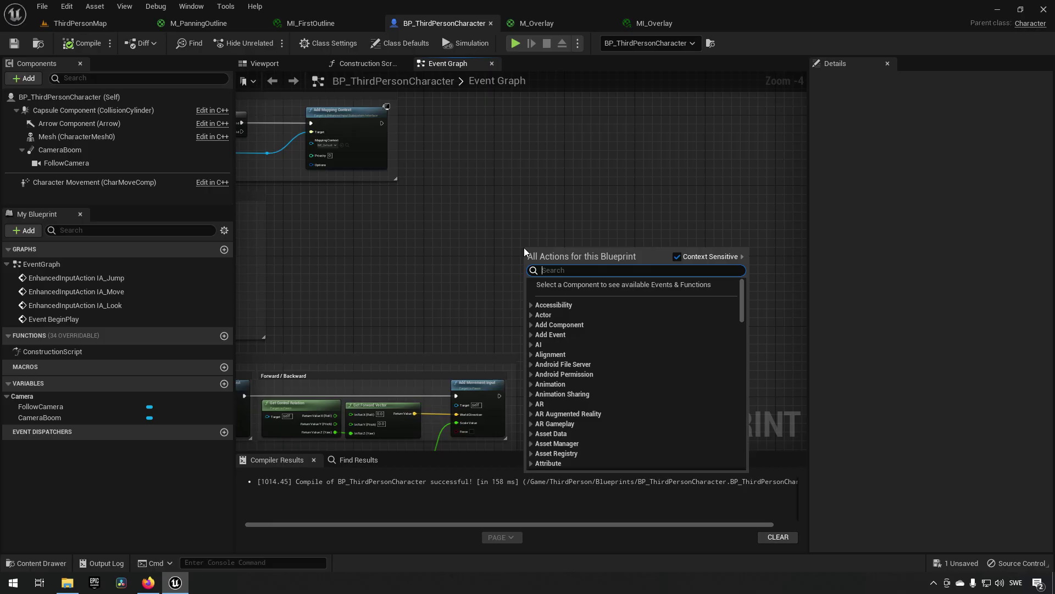
pyautogui.write('keyboard e')
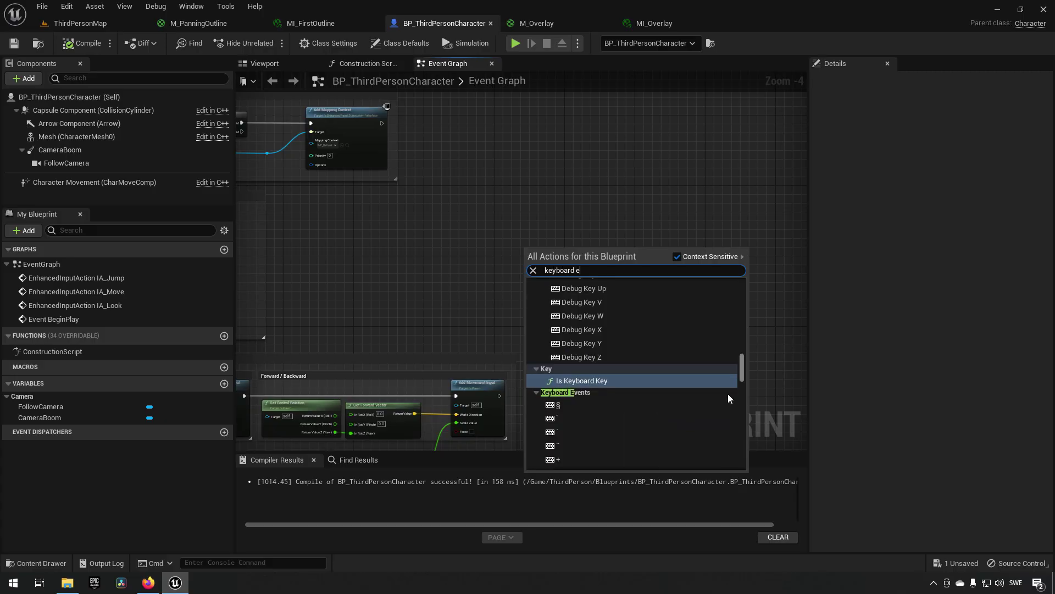
pyautogui.scroll(-10, 675, 386)
pyautogui.scroll(-3, 593, 375)
pyautogui.click(585, 315)
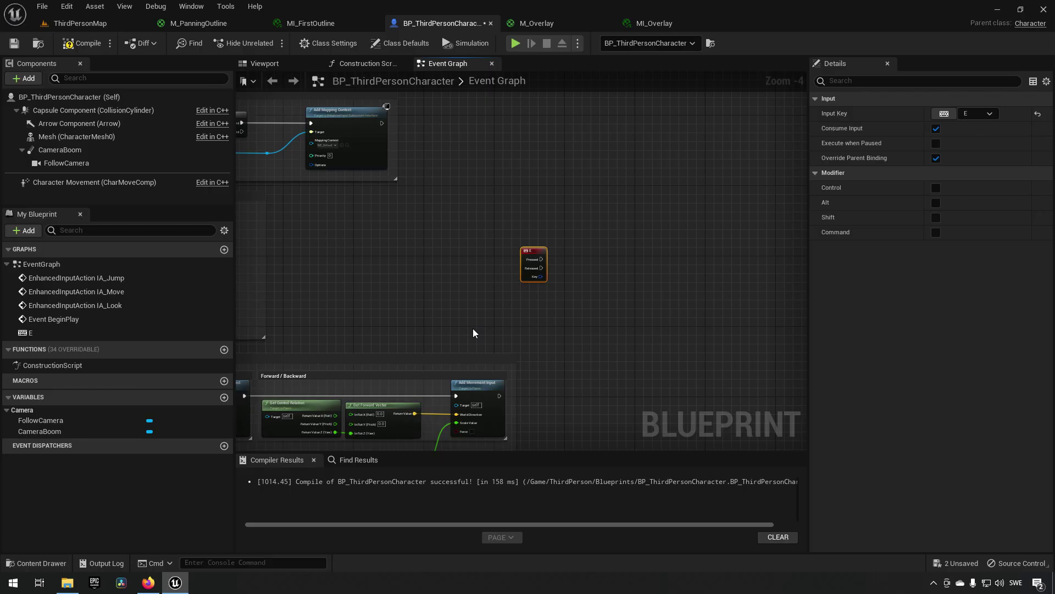
# - Connect the E event's Pressed output to a new Flip Flop node
pyautogui.moveTo(575, 288); pyautogui.dragTo(474, 273, button='right')
pyautogui.scroll(4, 486, 257)
pyautogui.moveTo(442, 216); pyautogui.dragTo(469, 238, button='right')
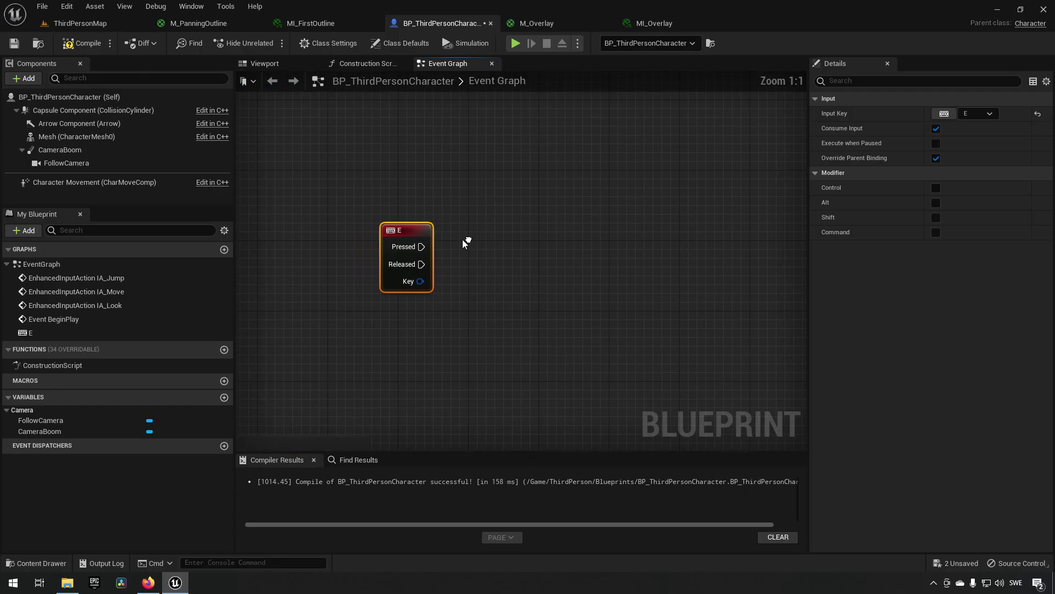
pyautogui.moveTo(422, 247); pyautogui.dragTo(472, 244)
pyautogui.write('flip flop')
pyautogui.press('Return')
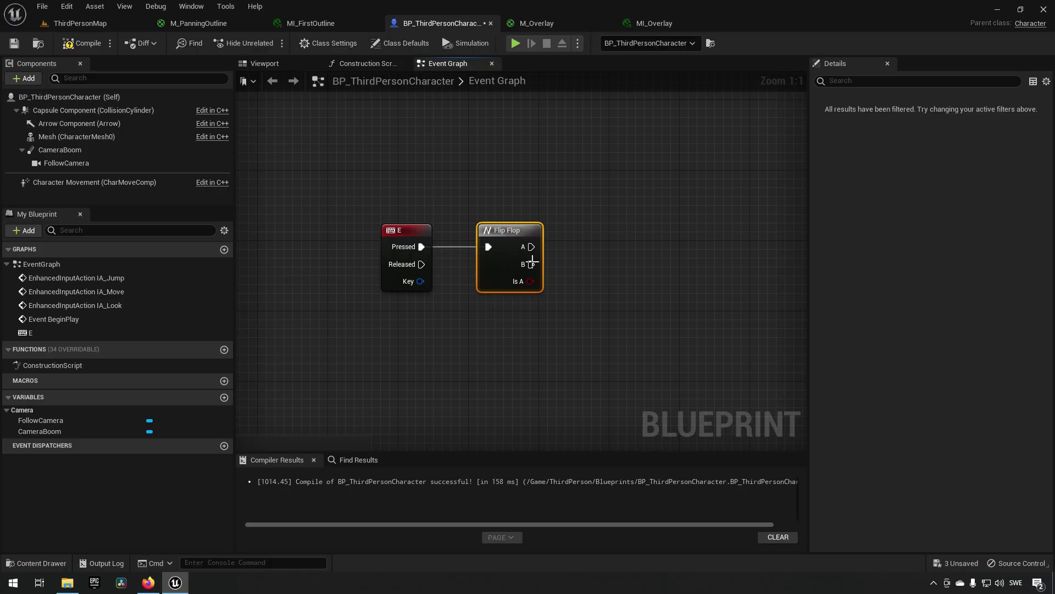
pyautogui.moveTo(531, 247); pyautogui.dragTo(534, 249)
# - Drop a Mesh reference into the graph and add a Set Overlay Material node targeting it
pyautogui.moveTo(100, 138); pyautogui.dragTo(612, 256)
pyautogui.write('set overlay')
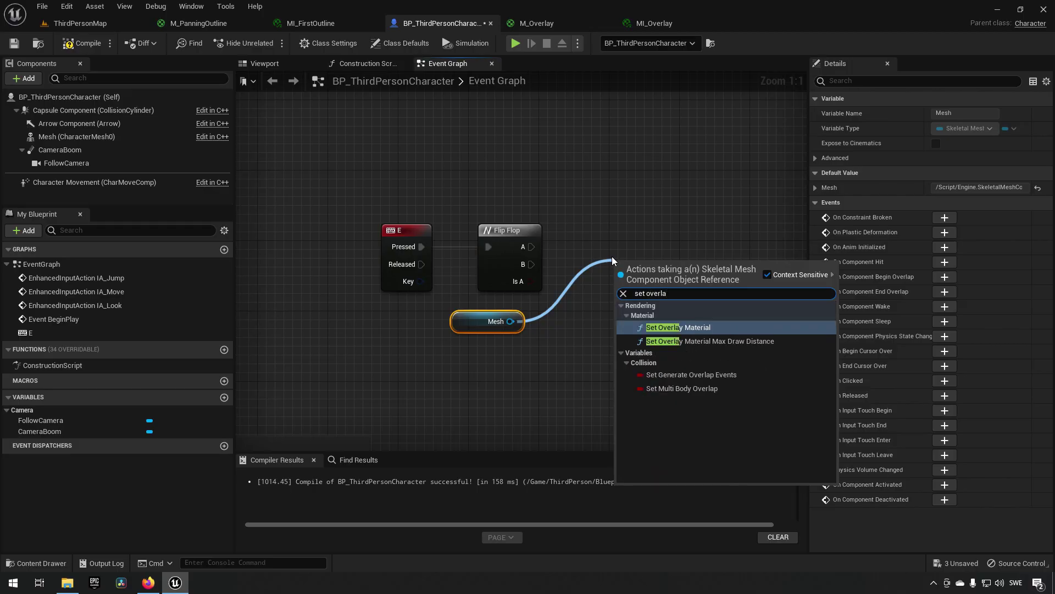
pyautogui.click(679, 324)
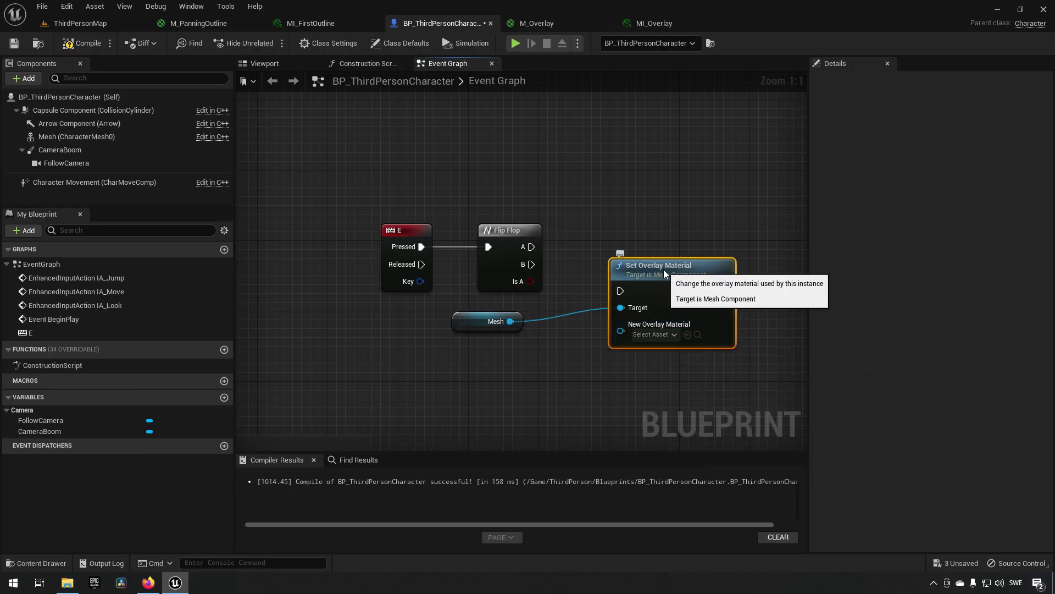
pyautogui.moveTo(664, 269); pyautogui.dragTo(700, 226)
# - Duplicate the Set Overlay Material node, wire Mesh to it, and connect Flip Flop A and B to the two nodes
pyautogui.hotkey('ctrl', 'c')
pyautogui.hotkey('ctrl', 'v')
pyautogui.moveTo(510, 321); pyautogui.dragTo(687, 342)
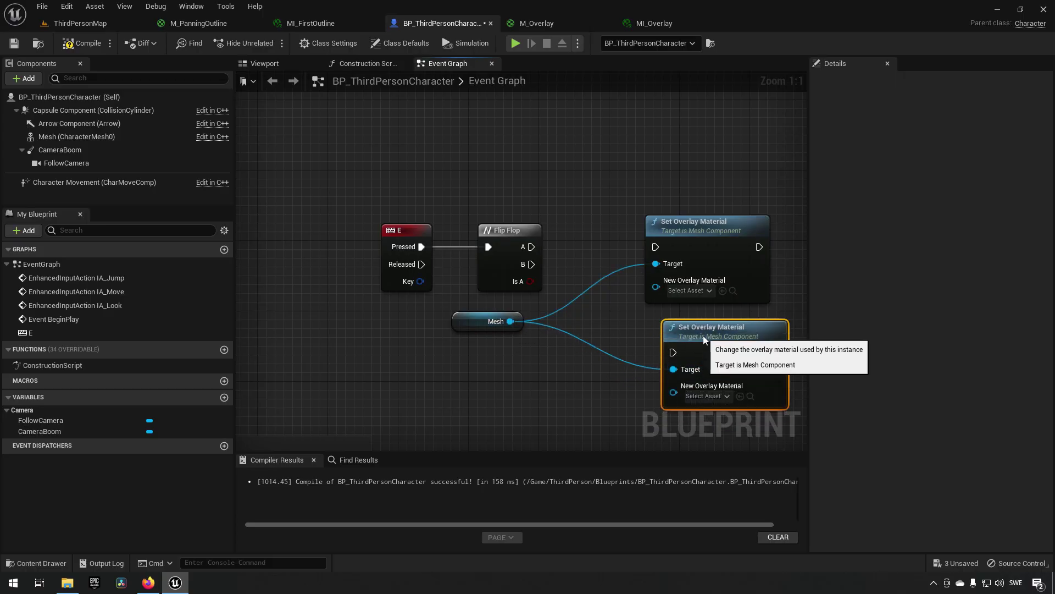
pyautogui.moveTo(531, 247); pyautogui.dragTo(655, 247)
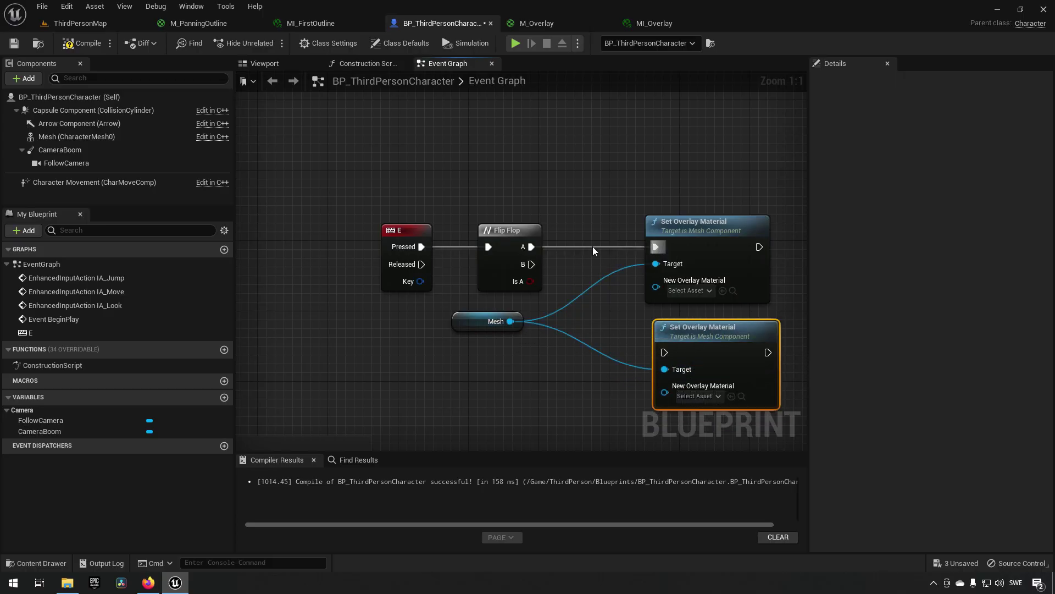
pyautogui.moveTo(532, 264); pyautogui.dragTo(666, 353)
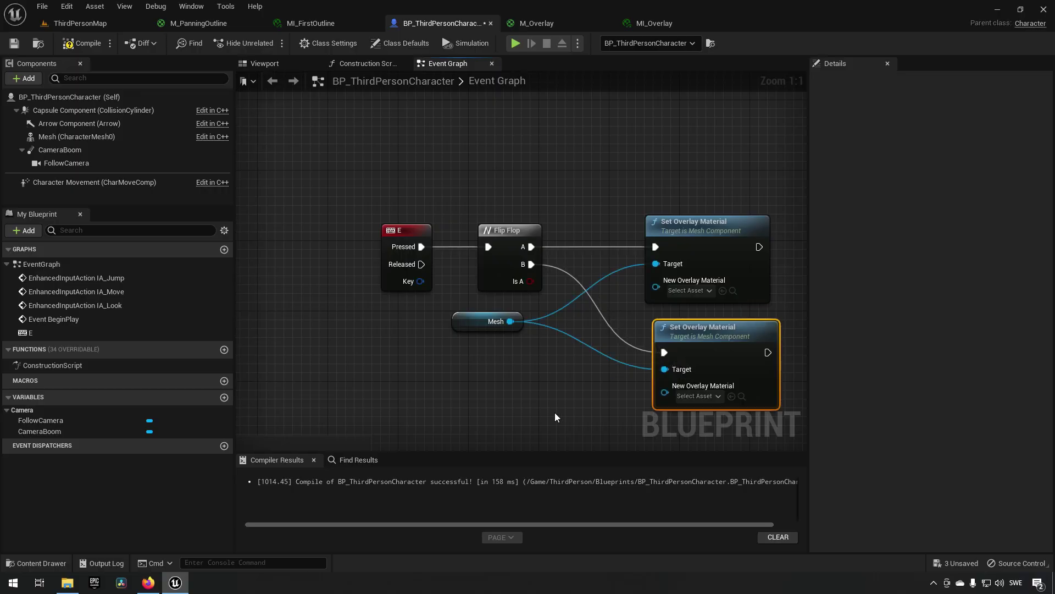
pyautogui.moveTo(550, 389); pyautogui.dragTo(513, 385, button='right')
pyautogui.click(640, 241)
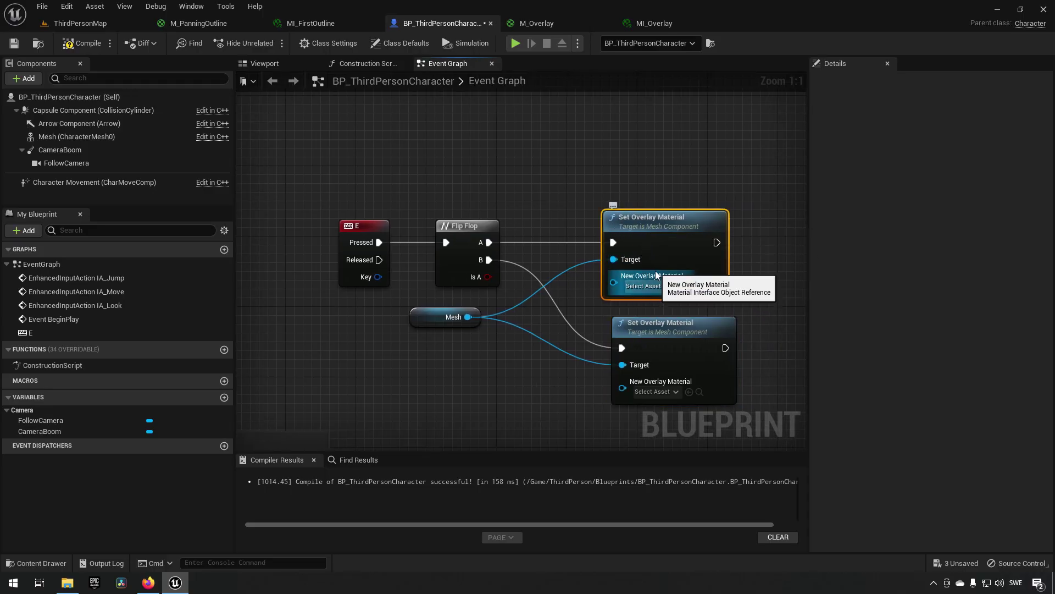
pyautogui.moveTo(638, 179); pyautogui.dragTo(636, 194, button='right')
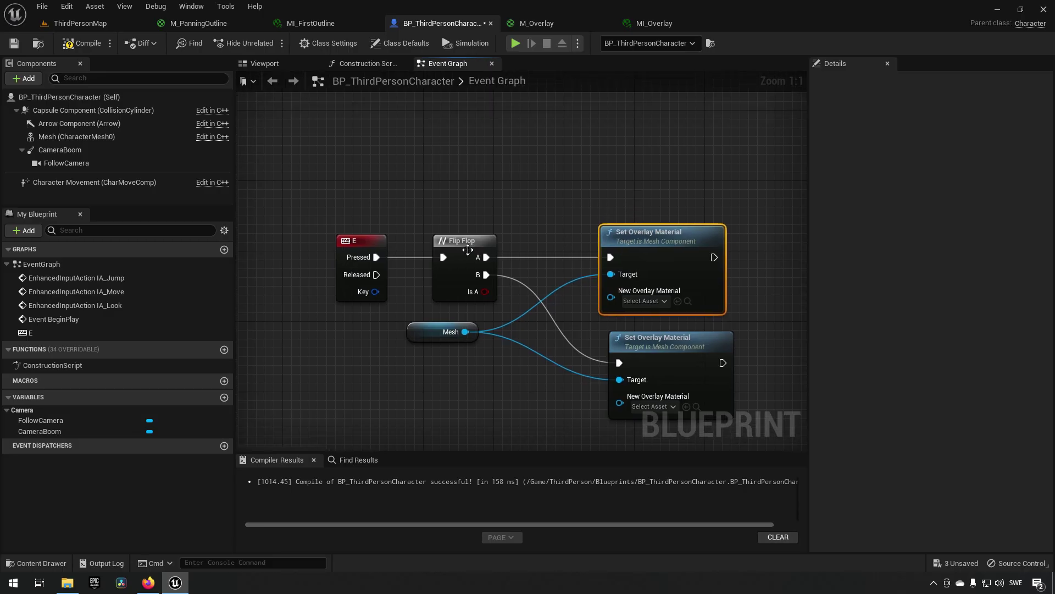
# - Promote the upper node's New Overlay Material pin to a variable named OverlayMaterial
pyautogui.rightClick(613, 298)
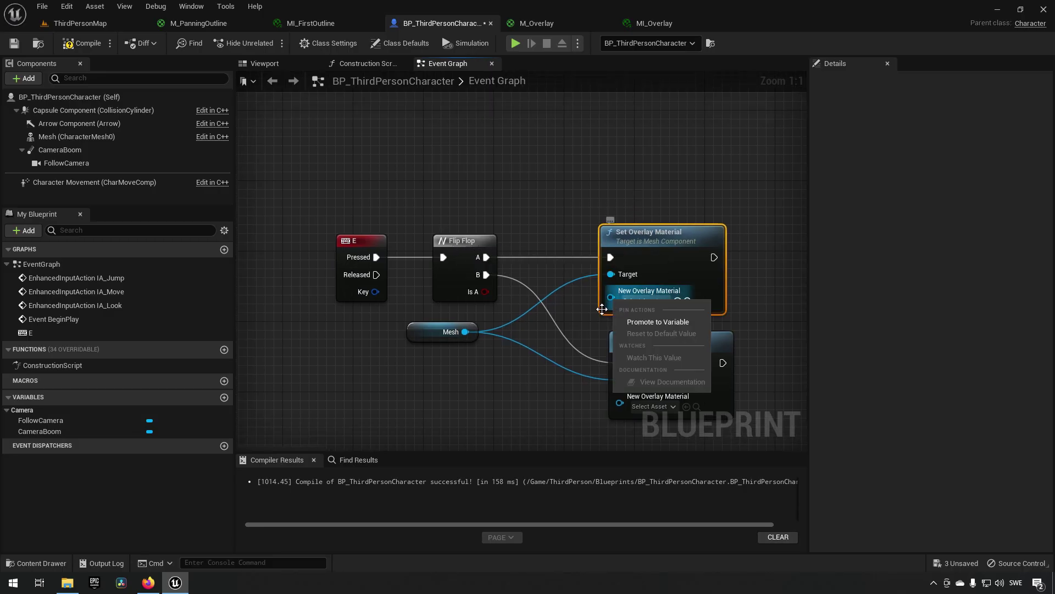
pyautogui.click(635, 322)
pyautogui.moveTo(516, 249); pyautogui.dragTo(486, 167)
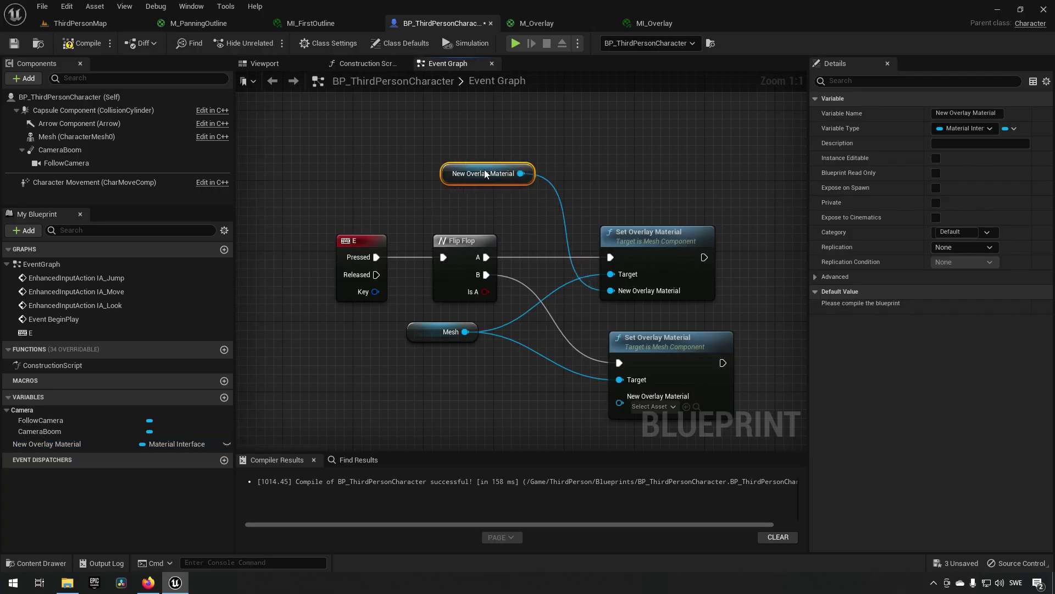
pyautogui.click(63, 444)
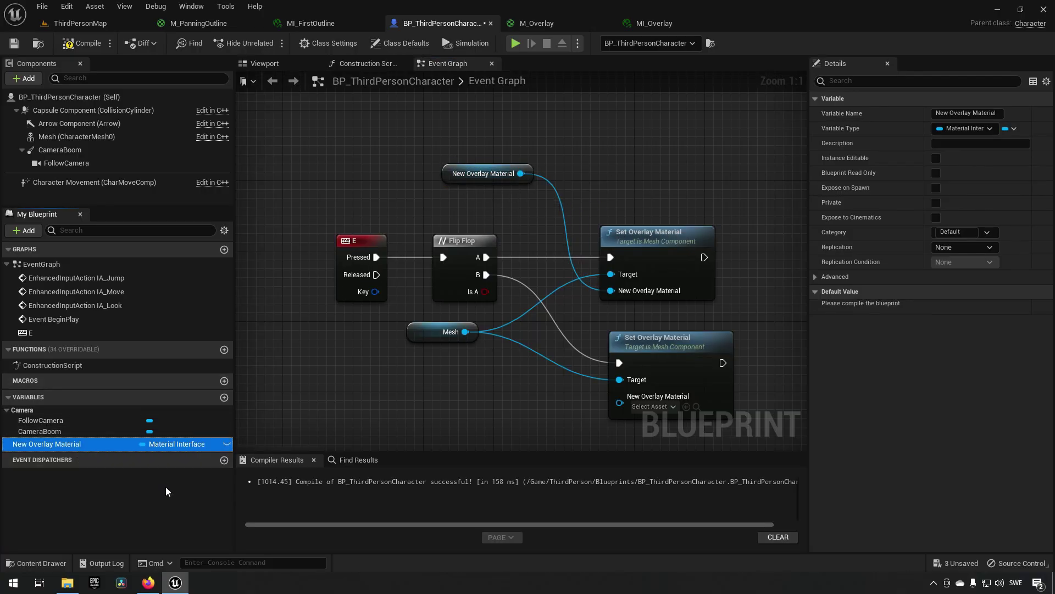
pyautogui.press('F2')
pyautogui.write('OverlayMaterial')
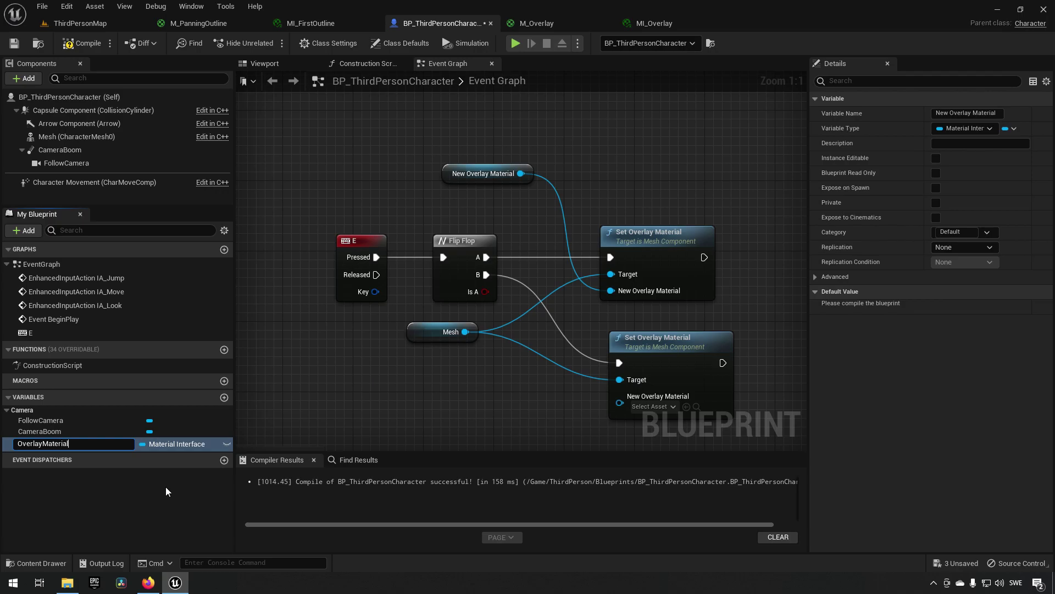
pyautogui.press('Return')
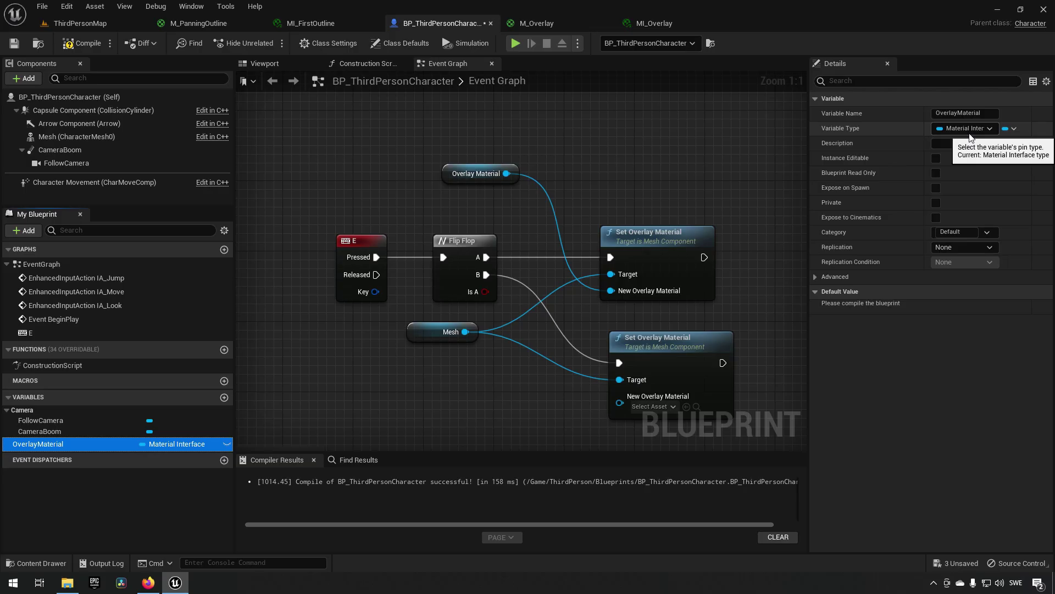
# - Compile the blueprint and set OverlayMaterial's default value to MI_Overlay
pyautogui.click(67, 45)
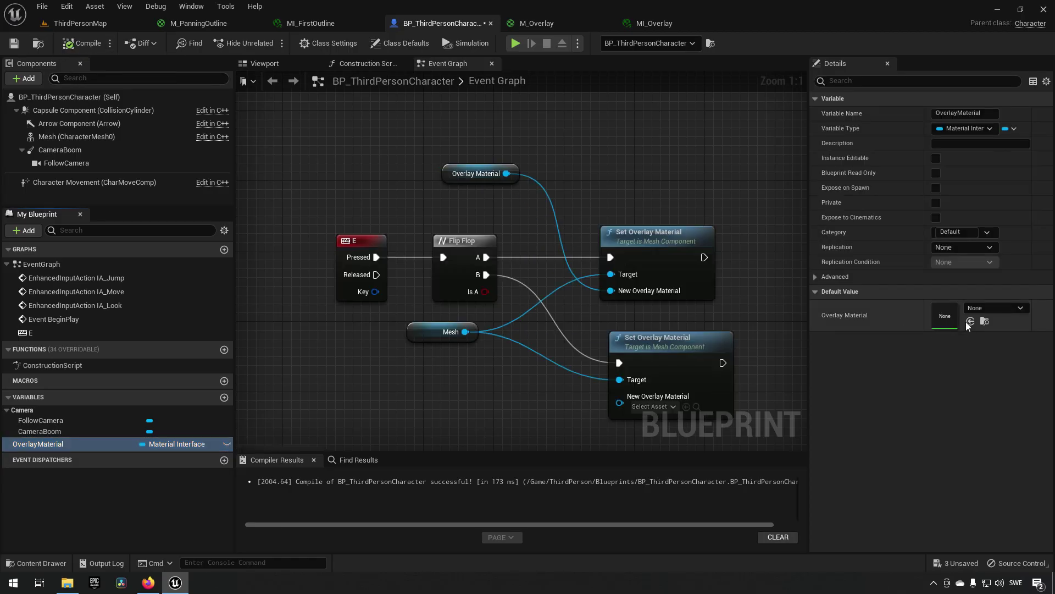
pyautogui.click(985, 309)
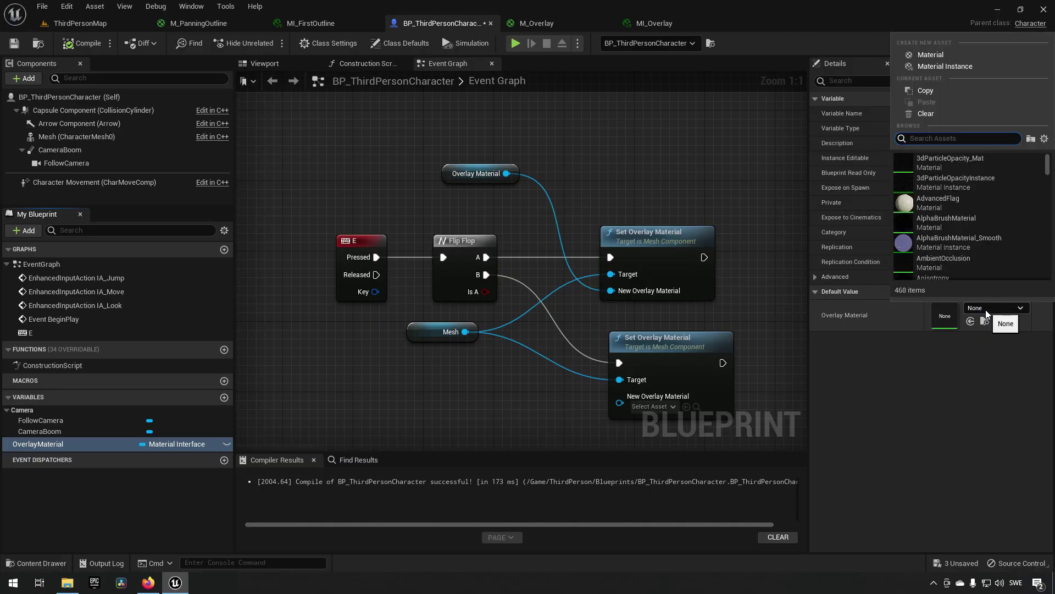
pyautogui.click(985, 308)
pyautogui.hotkey('ctrl', 'space')
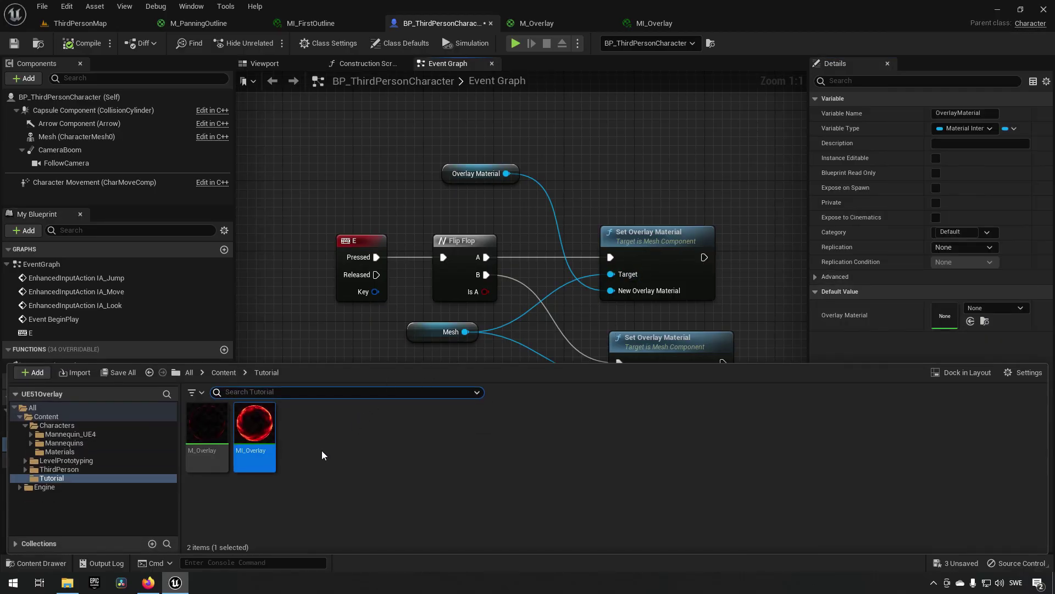
pyautogui.click(678, 175)
pyautogui.click(982, 308)
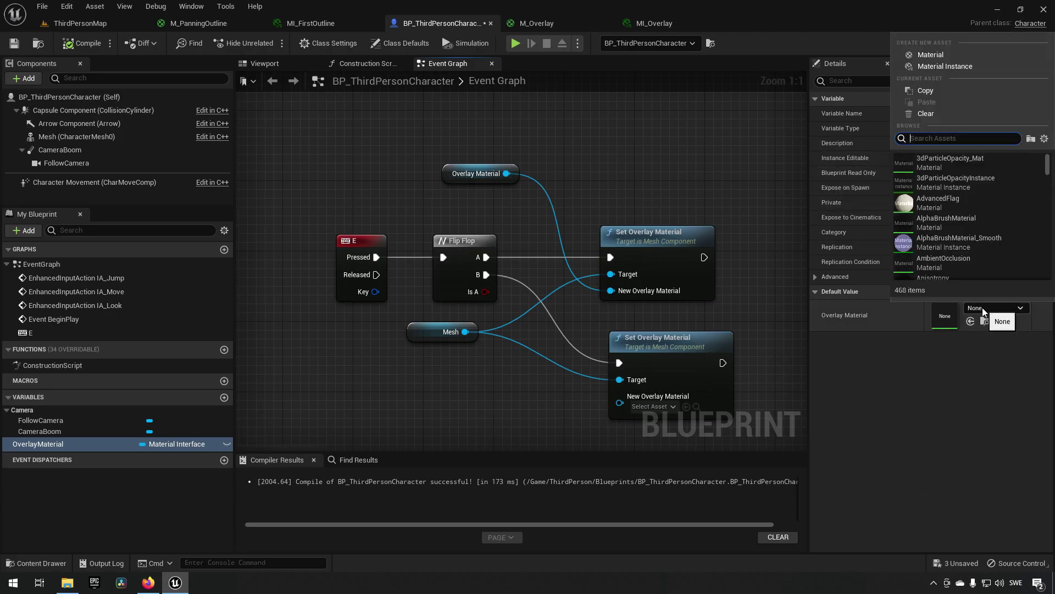
pyautogui.write('mo overlay')
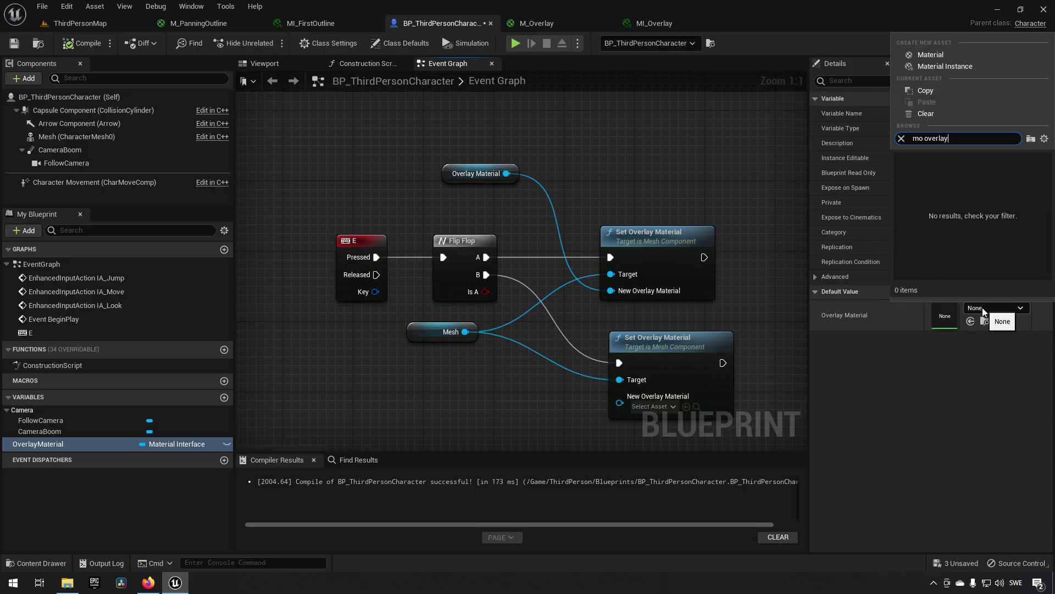
pyautogui.press('Delete')
pyautogui.write('i')
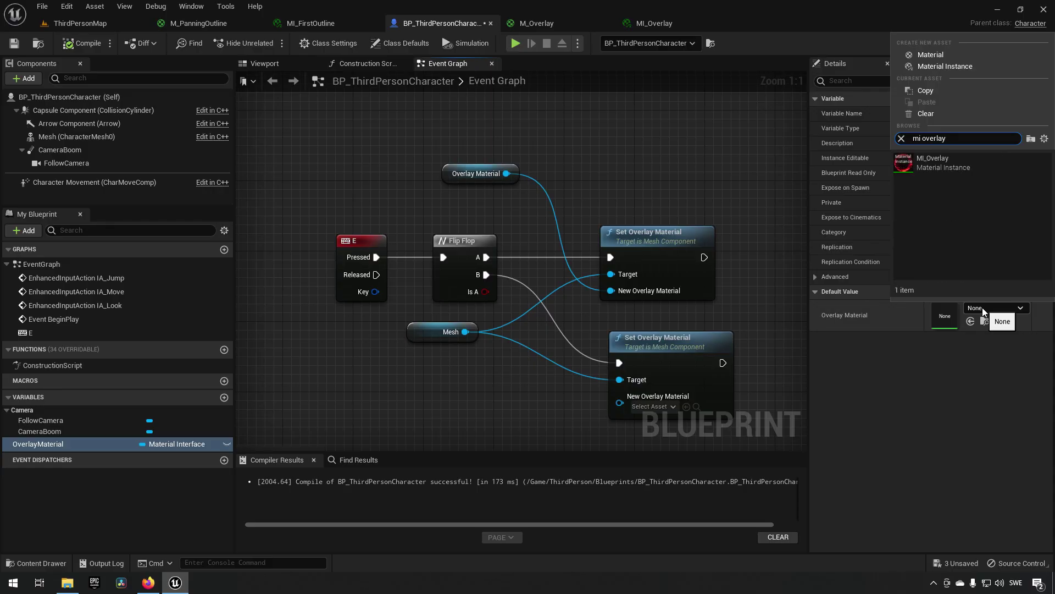
pyautogui.click(950, 161)
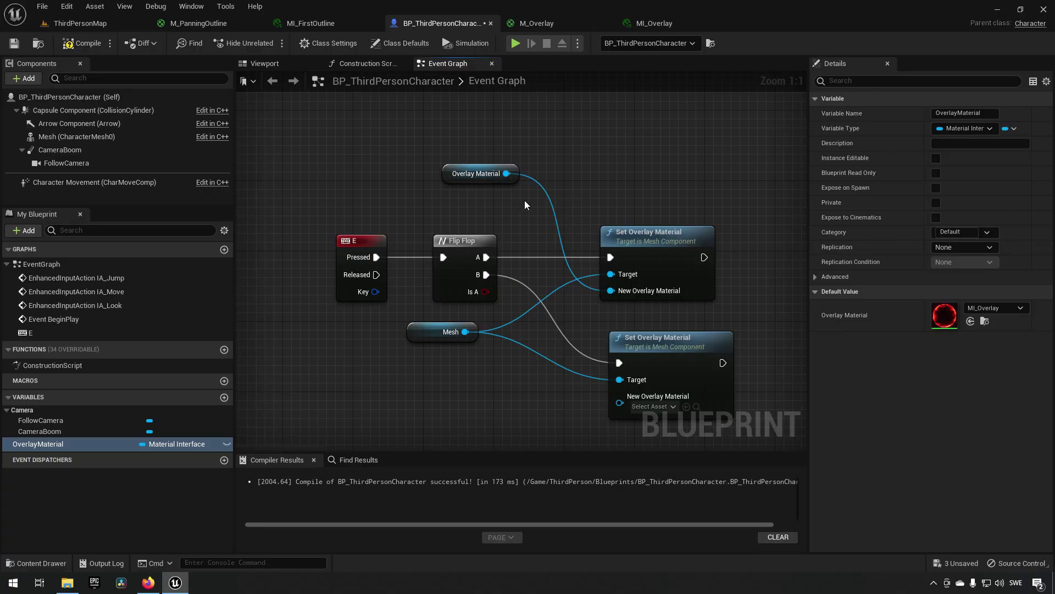
pyautogui.moveTo(472, 238); pyautogui.dragTo(483, 216, button='right')
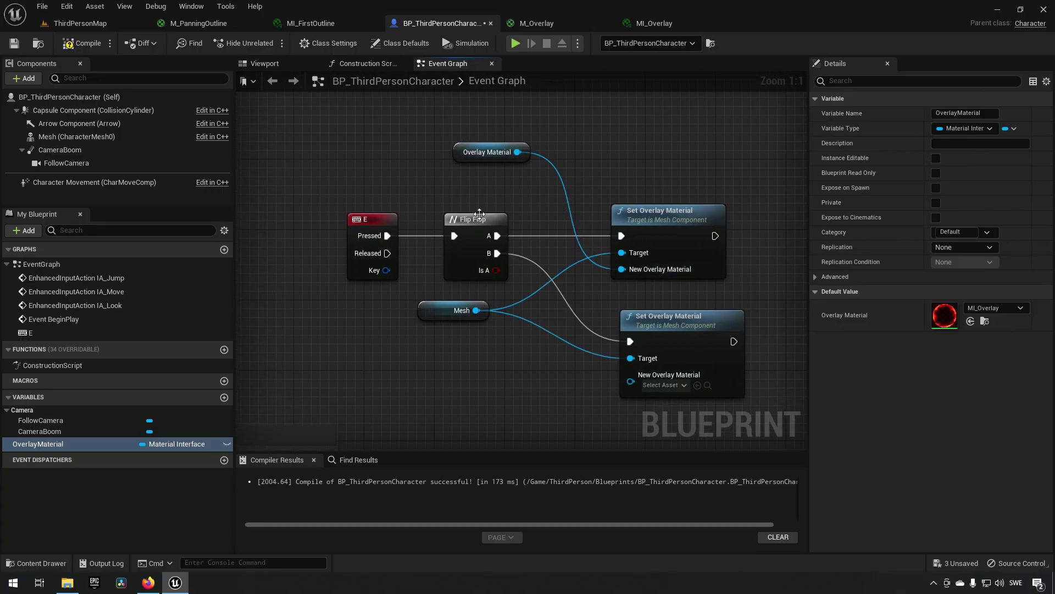
# - Check the Flip Flop and overlay nodes, then play ThirdPersonMap in the editor
pyautogui.click(469, 220)
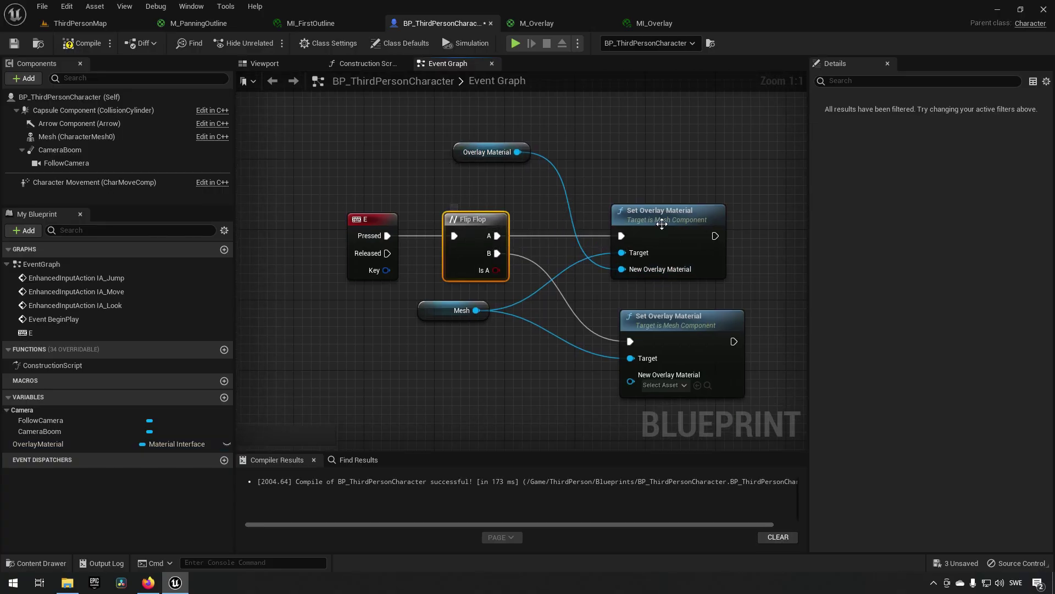
pyautogui.click(660, 212)
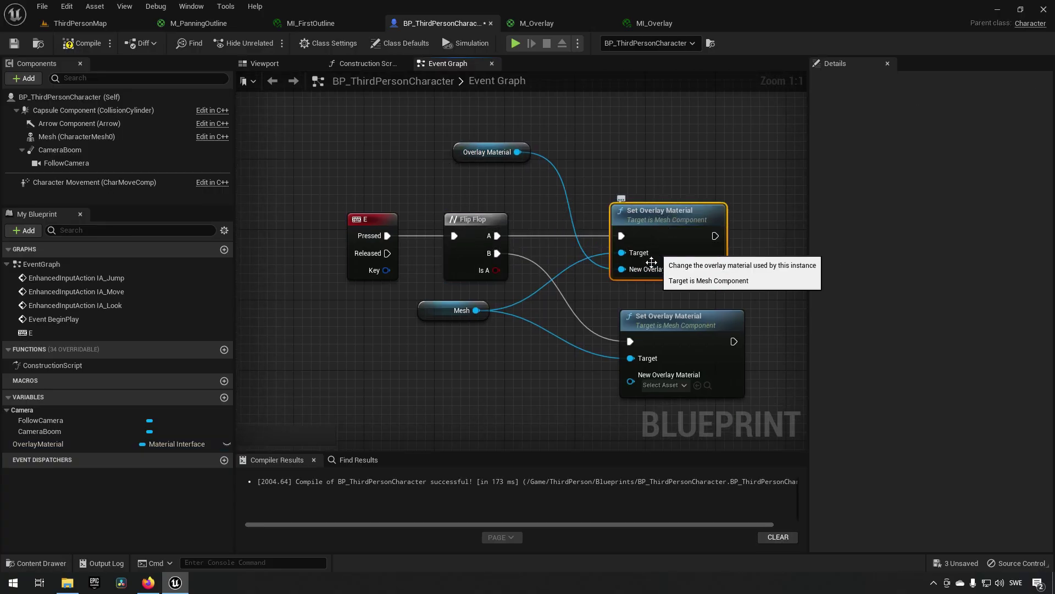
pyautogui.click(490, 157)
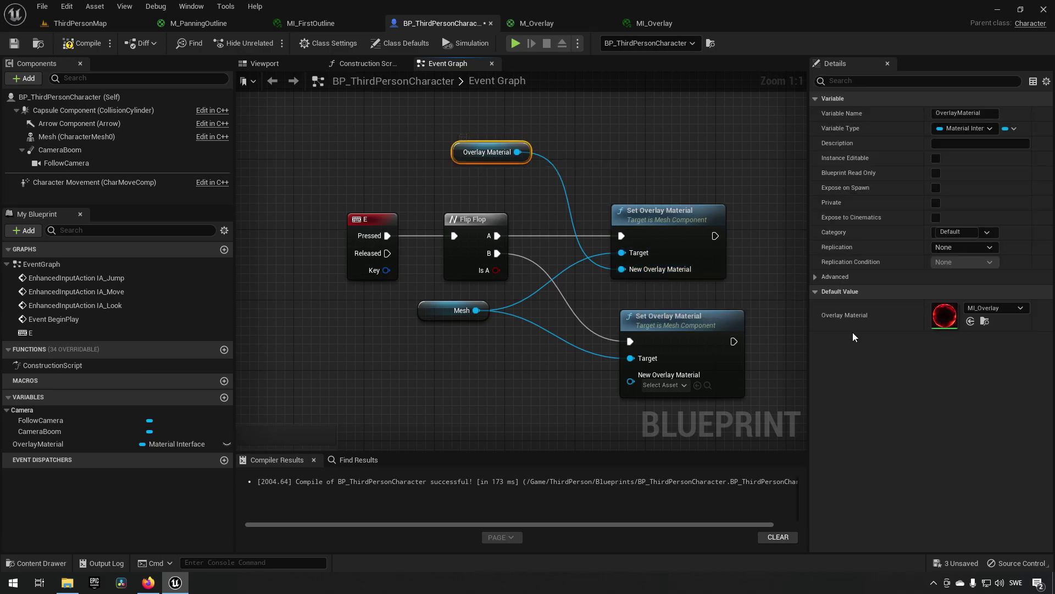
pyautogui.click(475, 275)
pyautogui.click(677, 339)
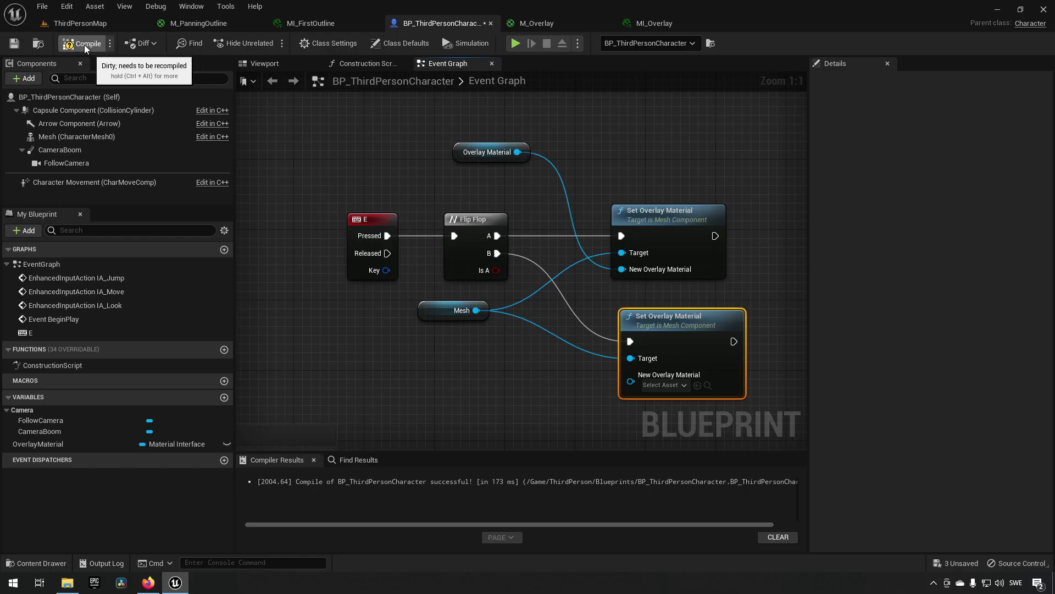
pyautogui.click(80, 24)
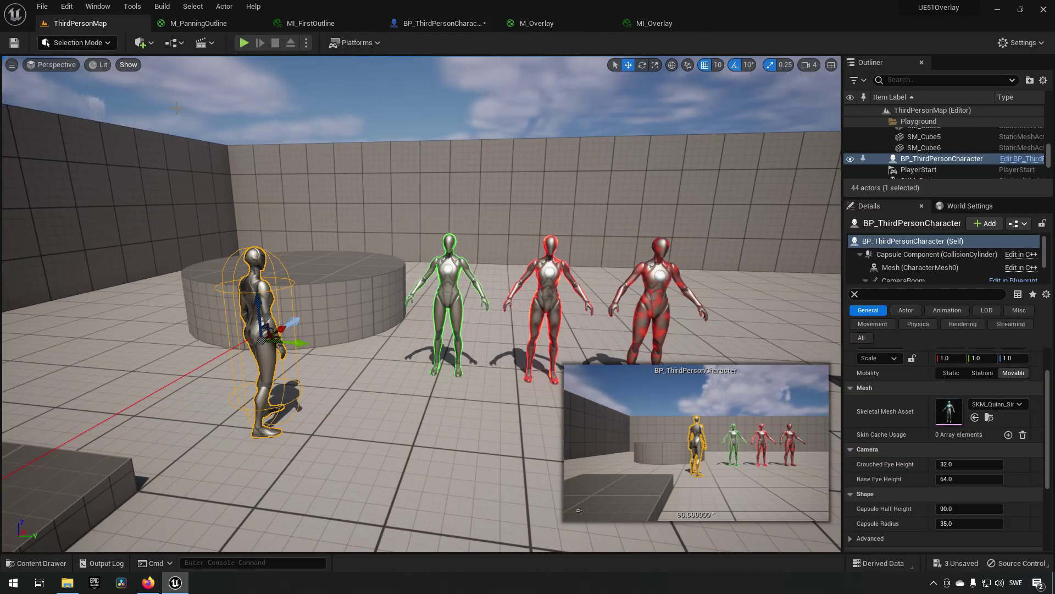
pyautogui.click(244, 43)
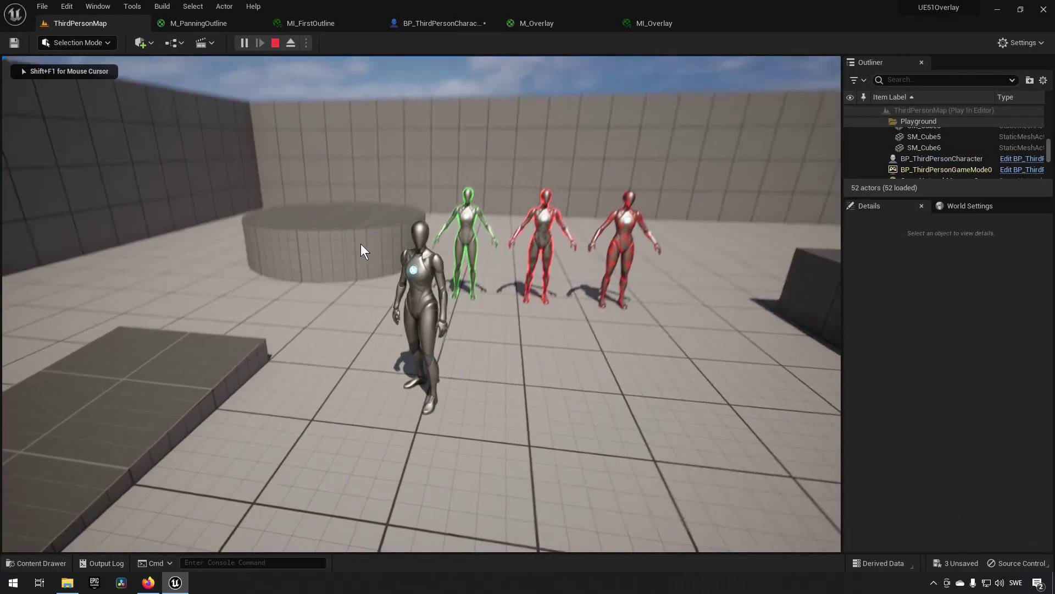